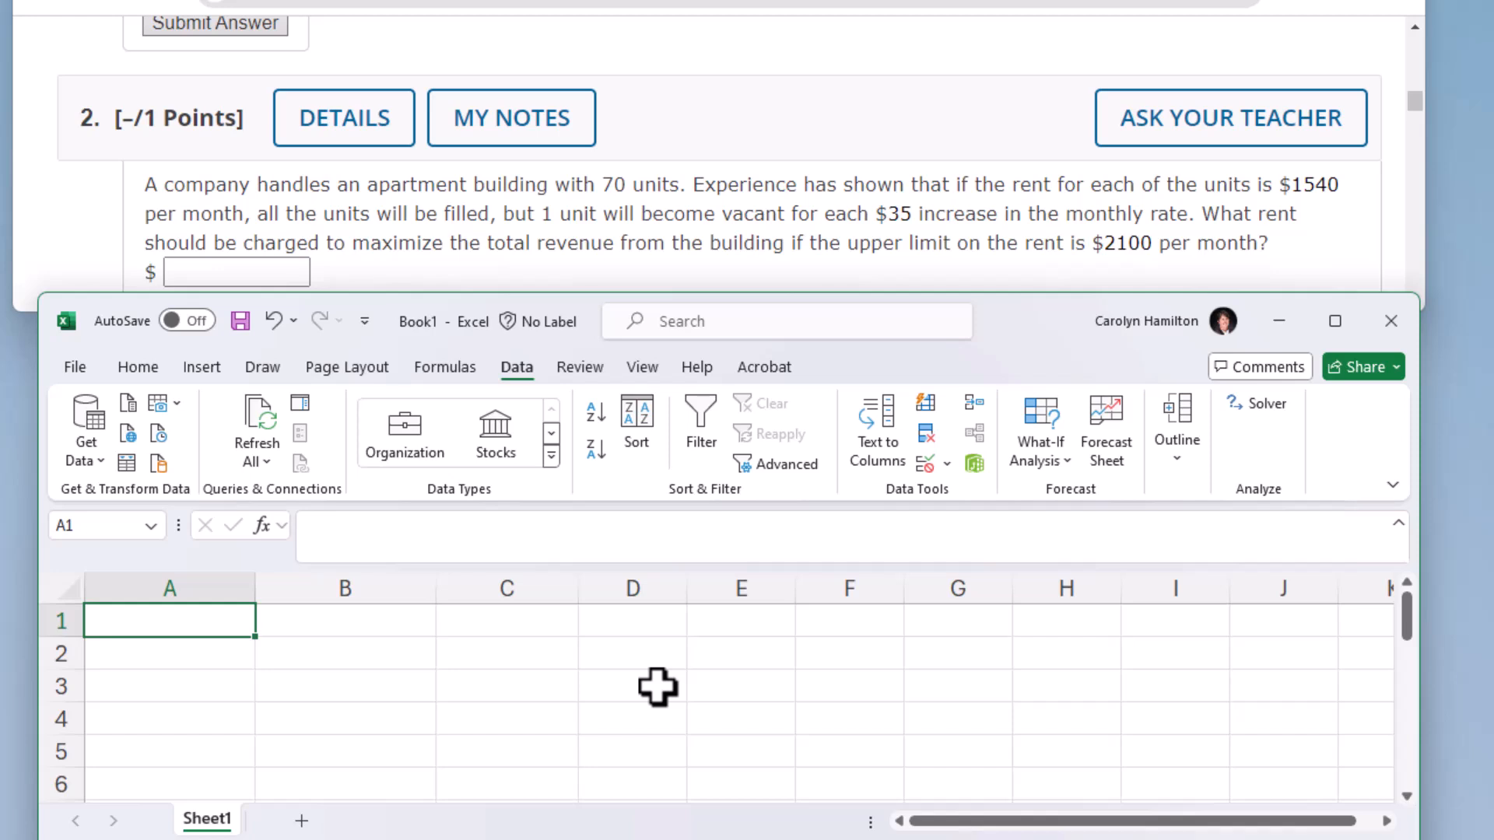
Enter the column headers Apartments, Rent and Revenue in cells A1 to C1.
text(Apartm)
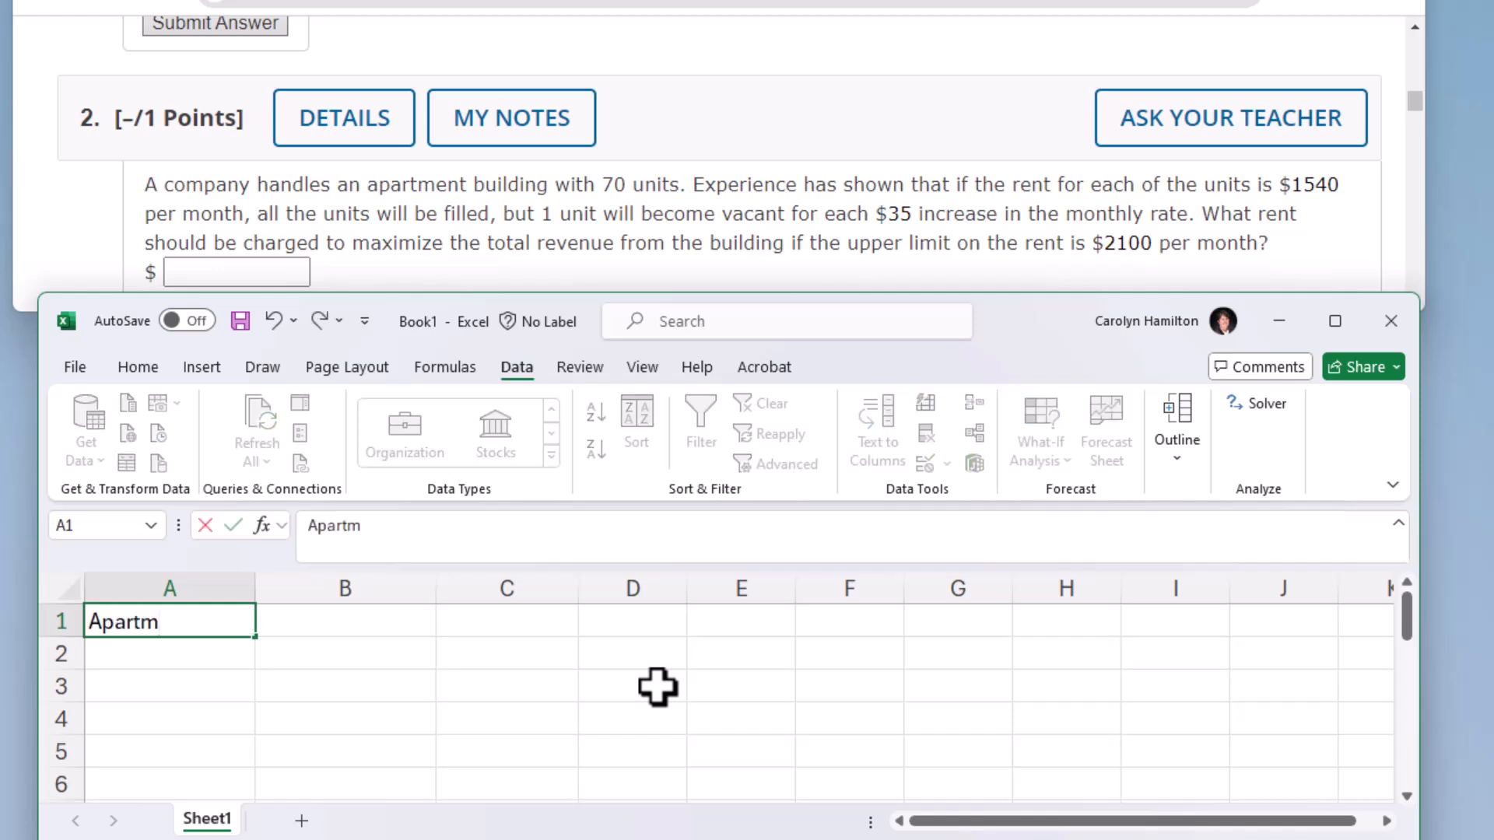
key(Tab)
text(Rent)
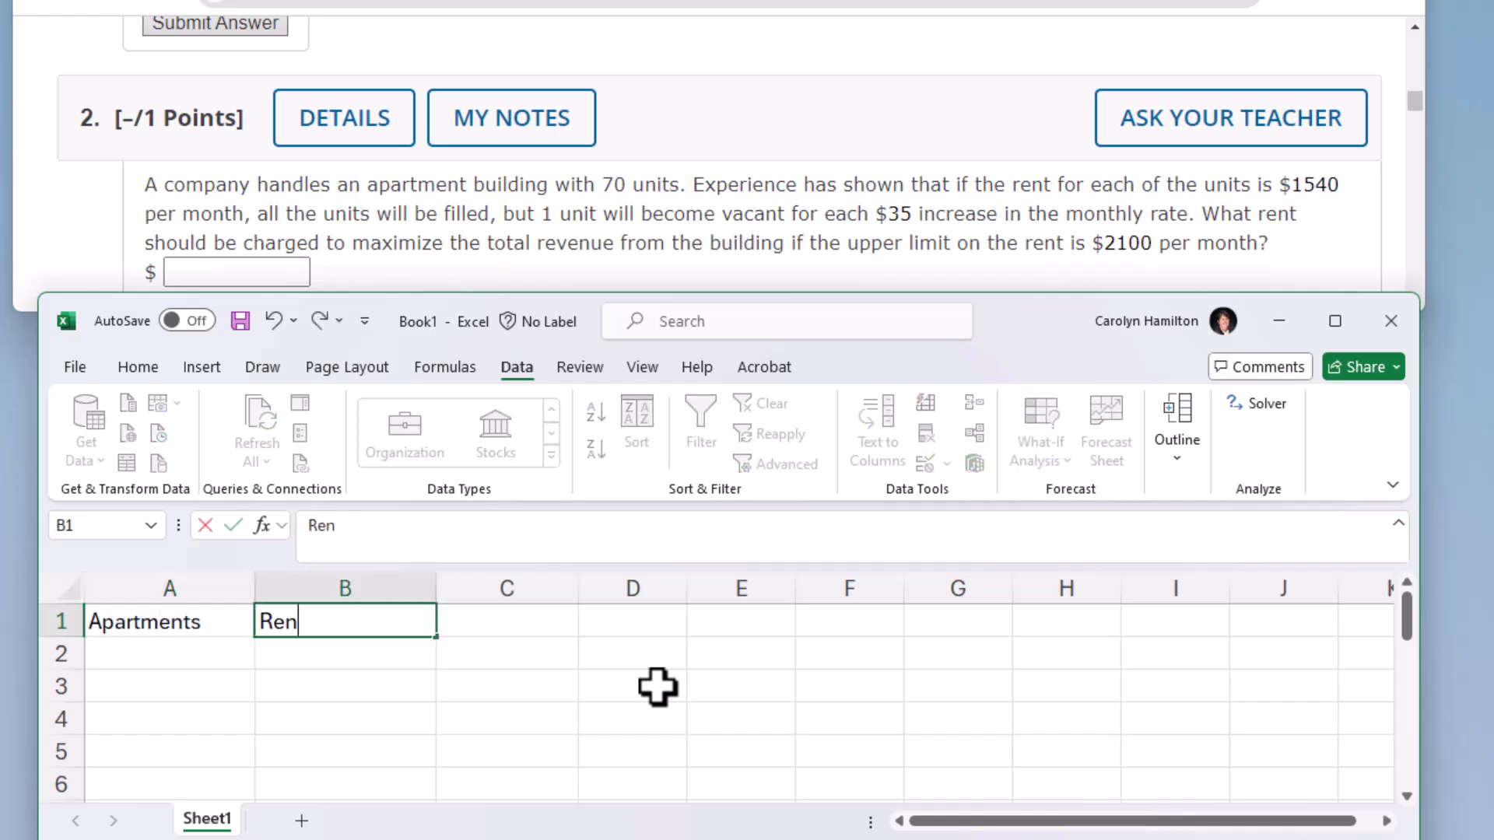
key(Tab)
text(Re)
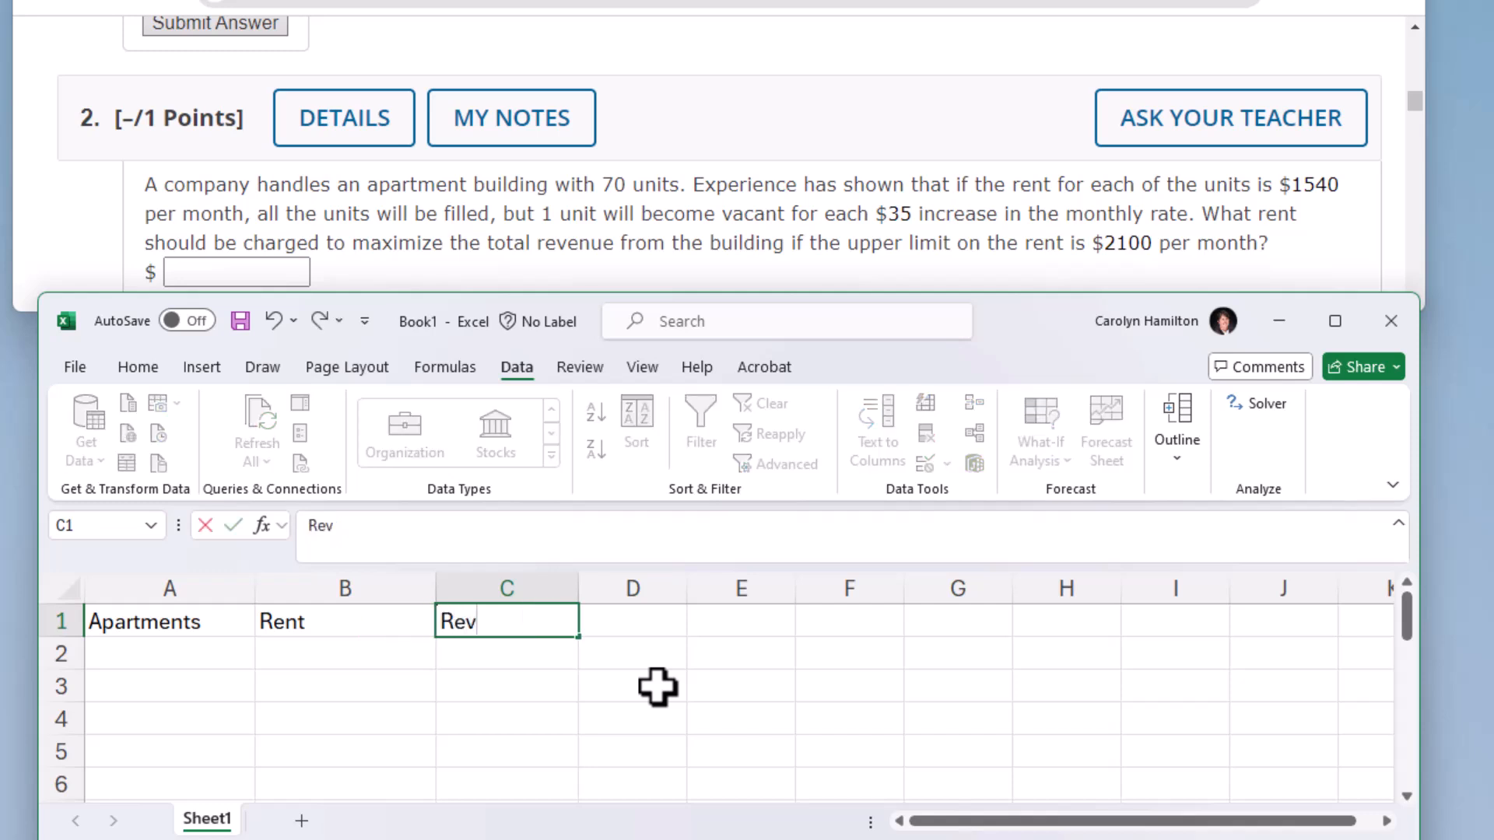
text(venue)
key(Return)
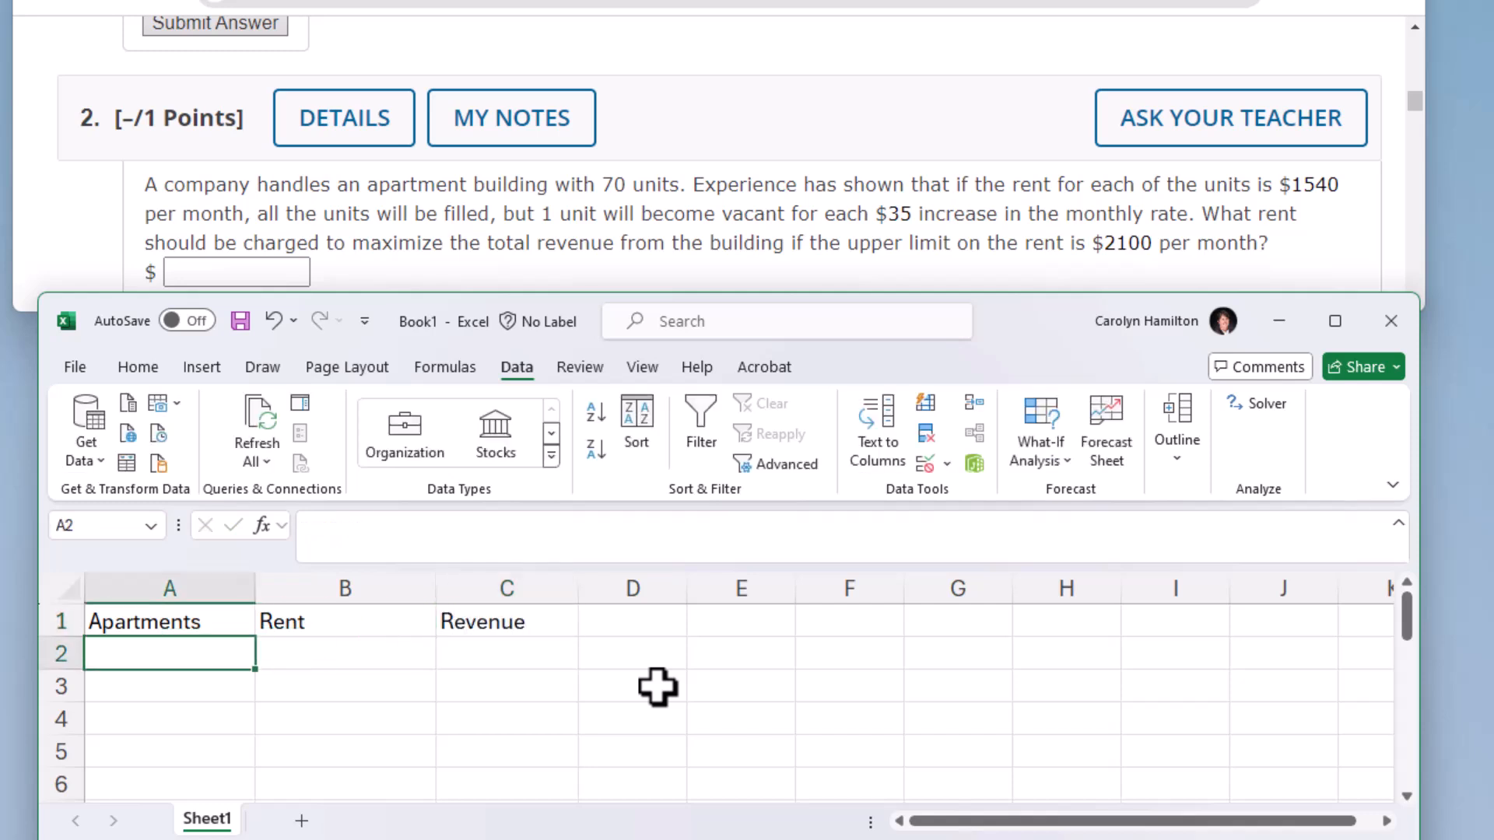
Enter 70 apartments with rent 1540 in row 2, and 69 apartments with rent formula =B2+35 in row 3.
text(70)
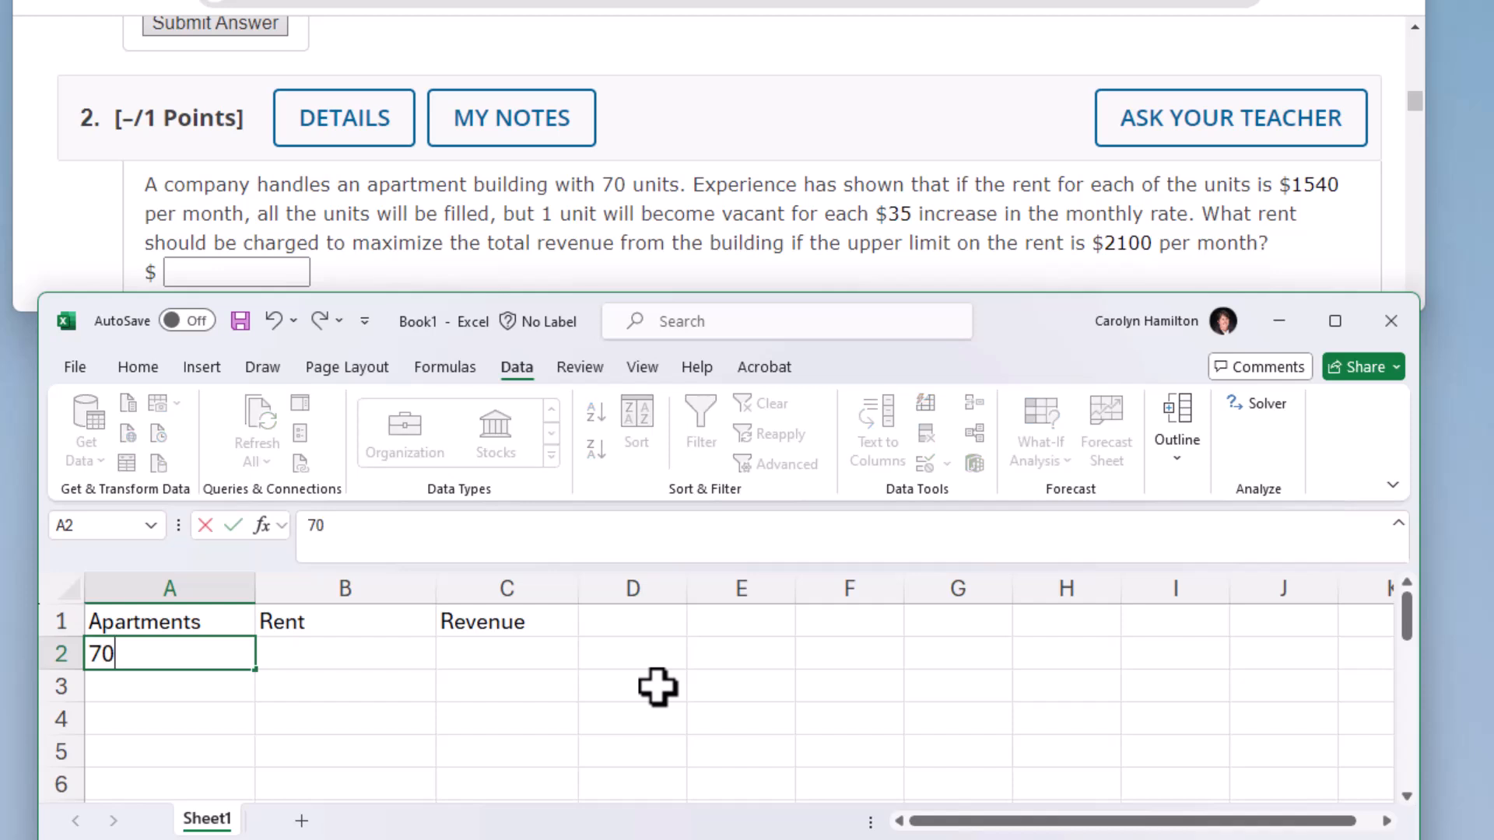
key(Tab)
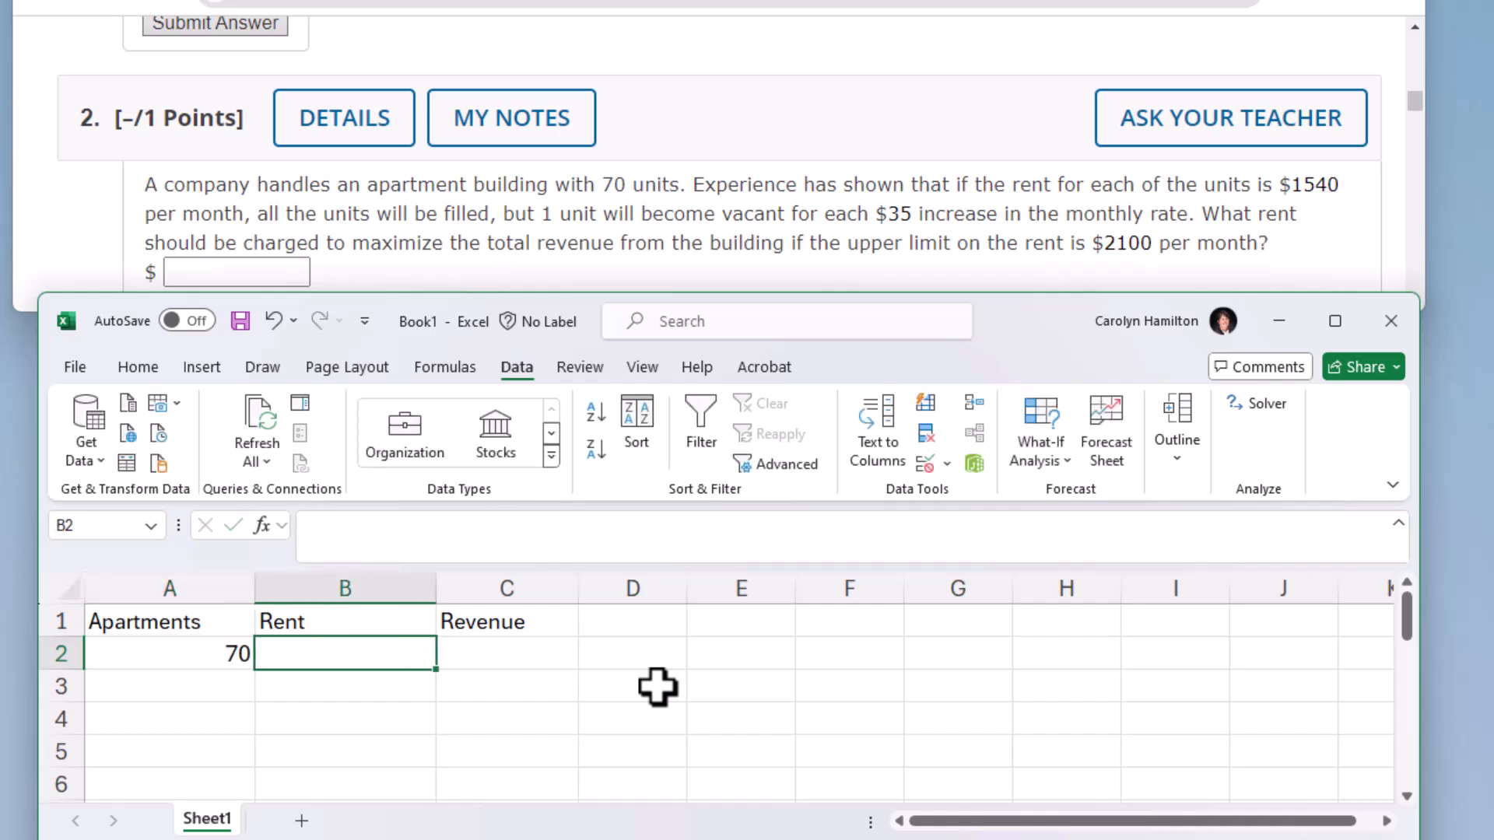
text(1540)
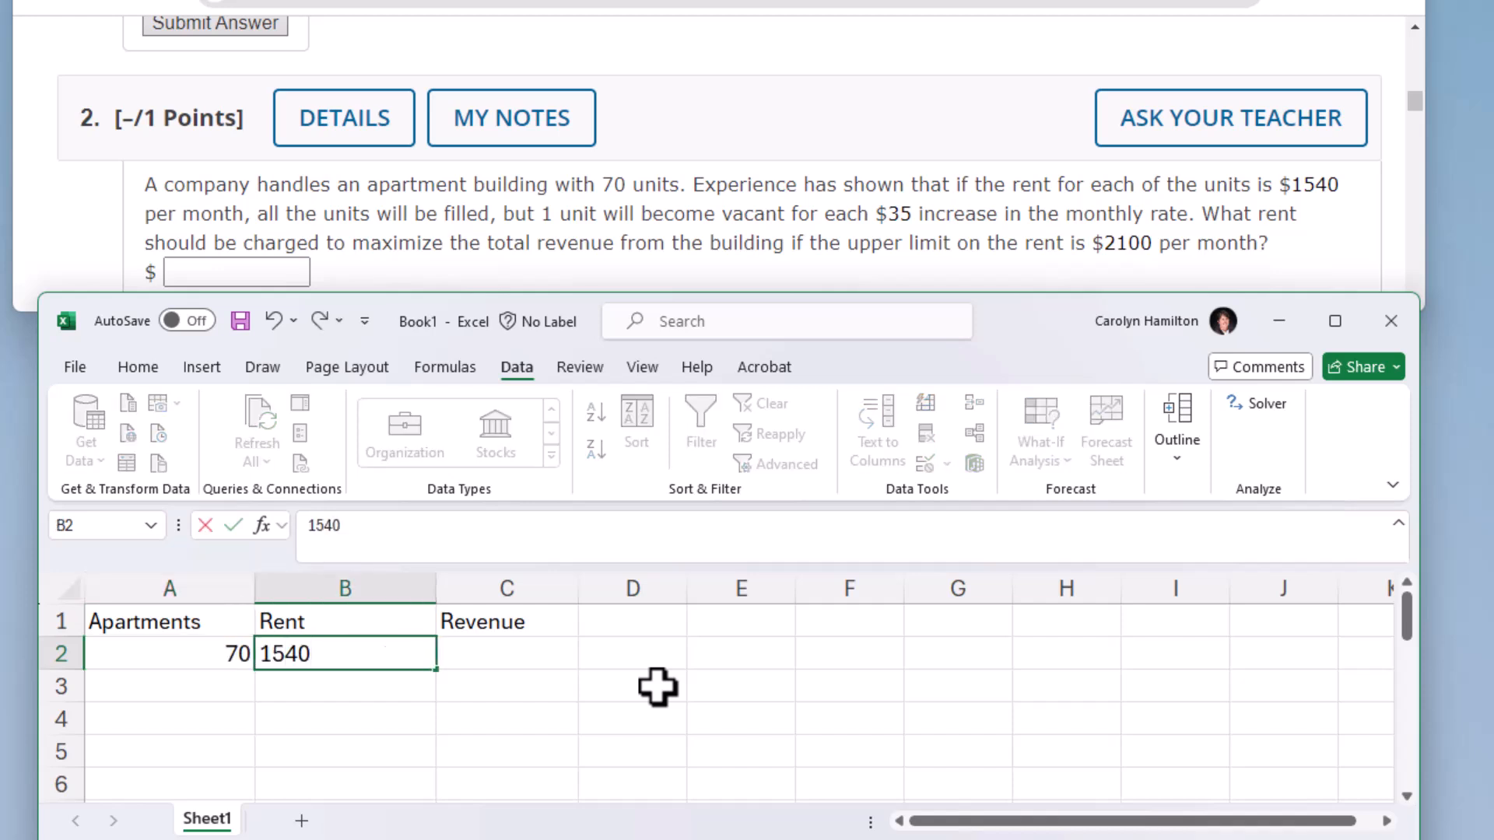
key(Return)
text(69)
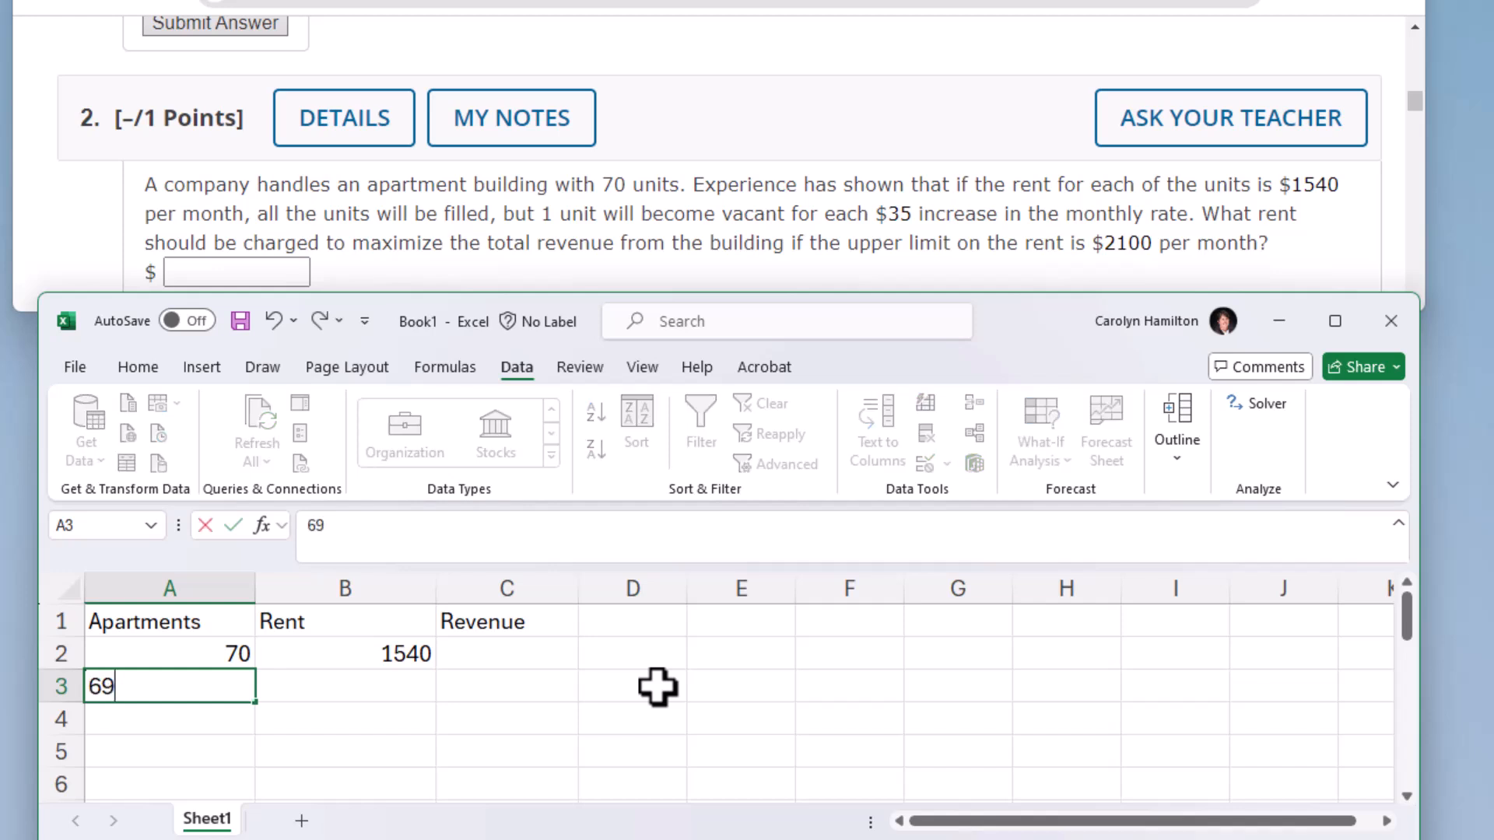
key(Tab)
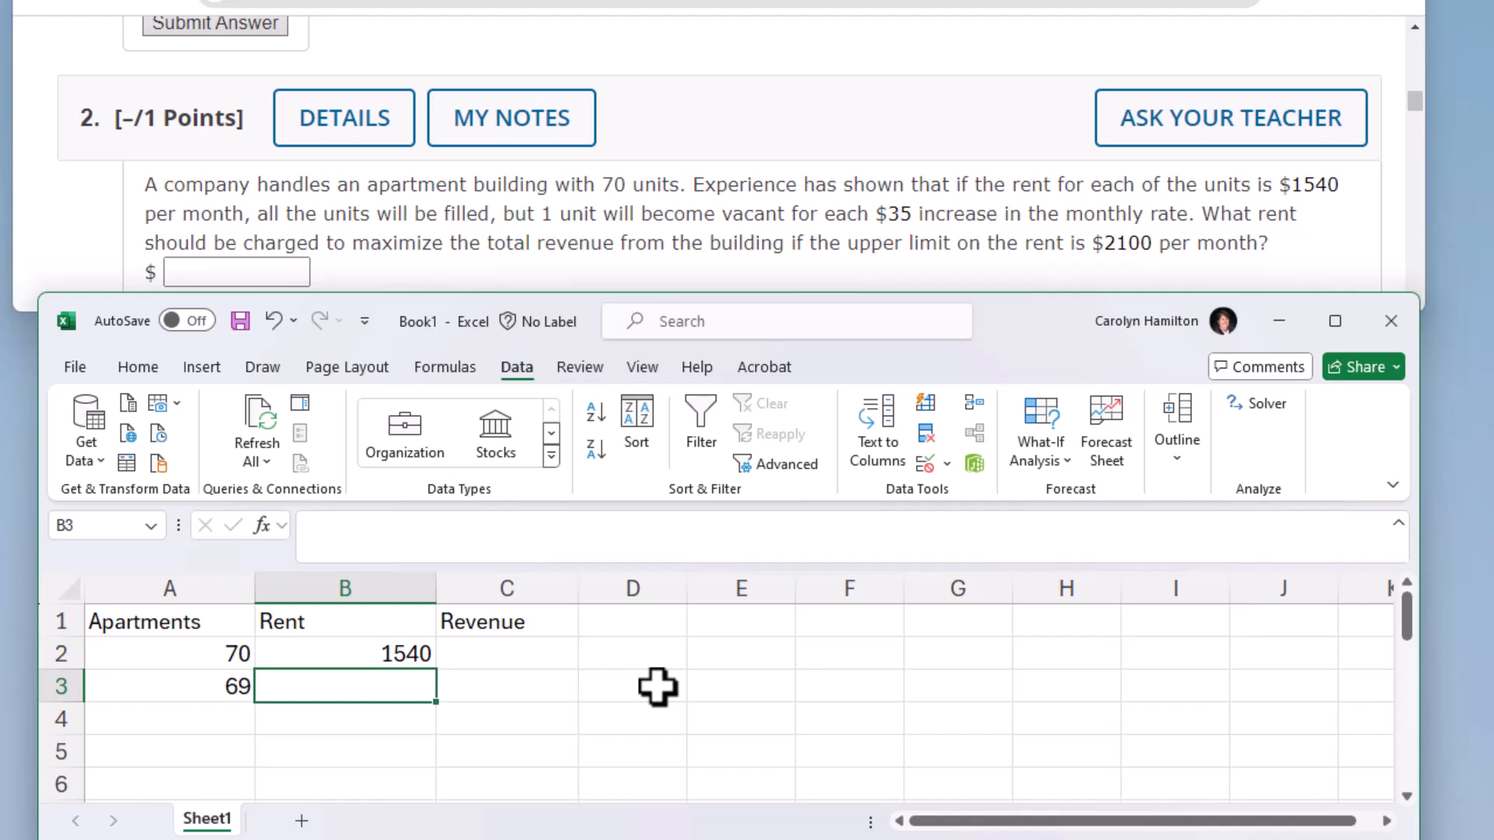
text(=B2+35)
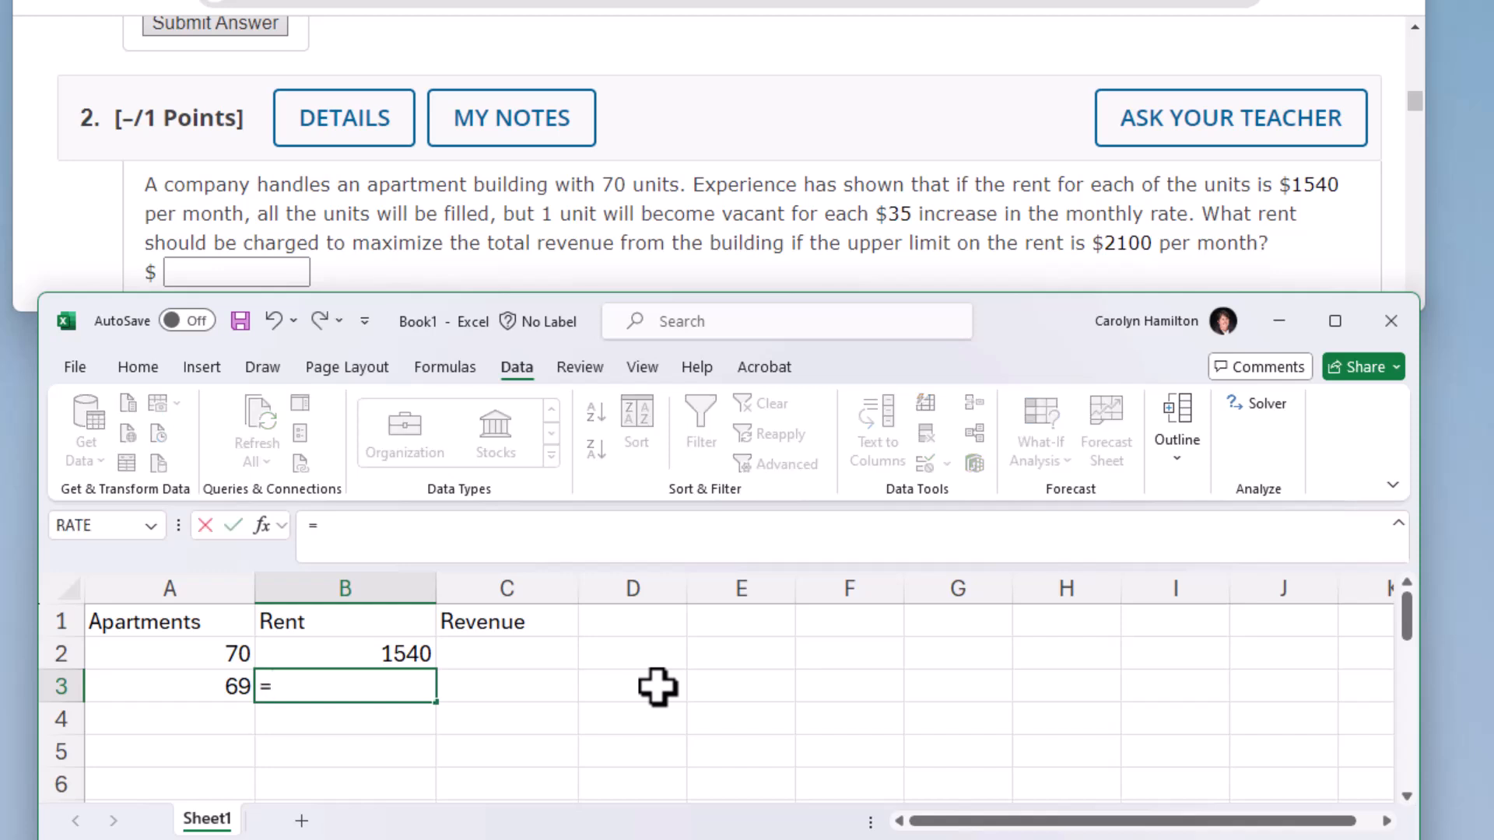
key(Return)
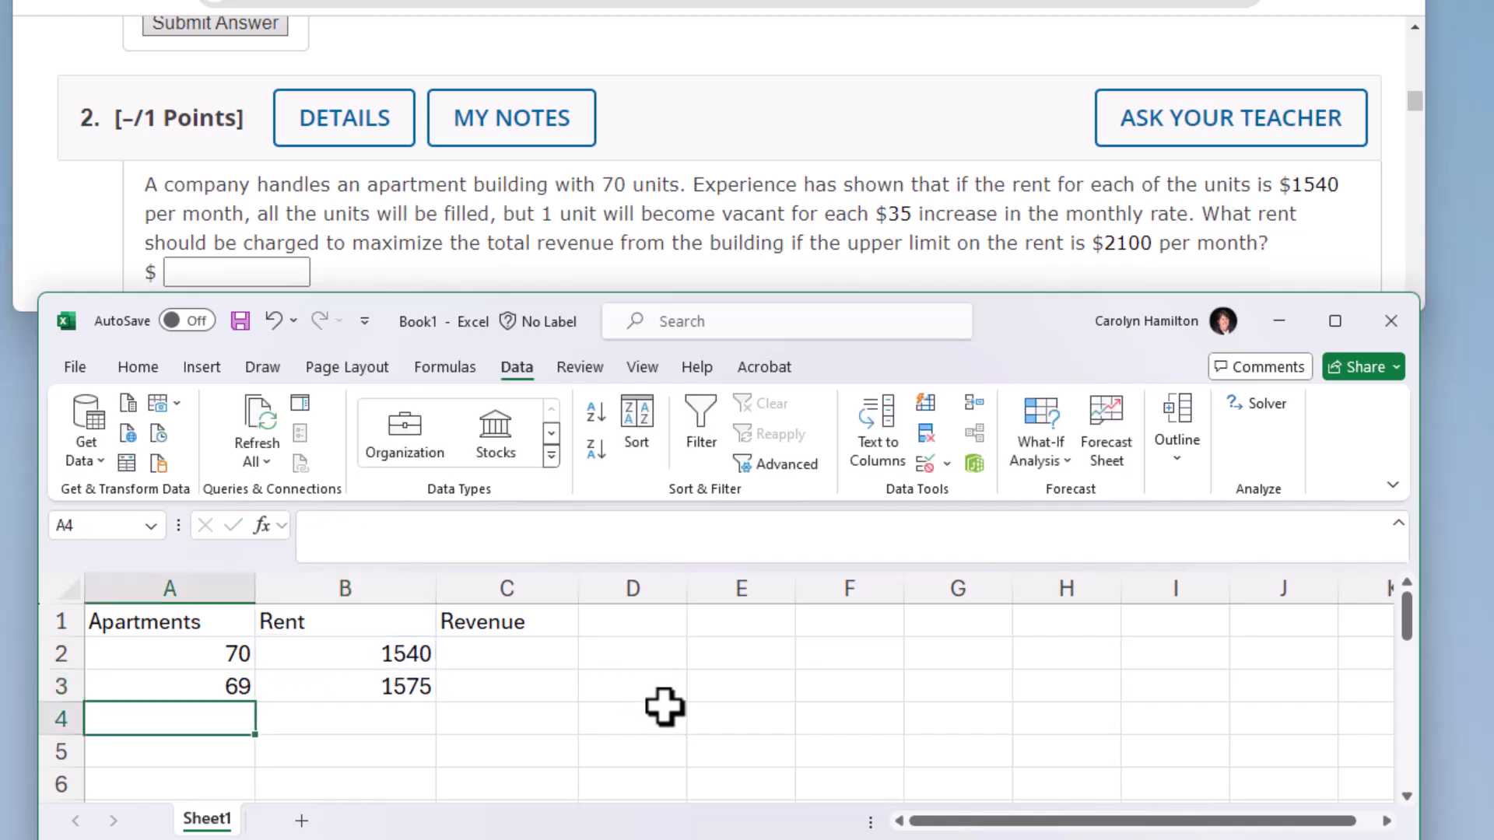
Fill the apartment count and rent formula from A3:B3 down through row 6.
click(214, 683)
drag(214, 683, 350, 683)
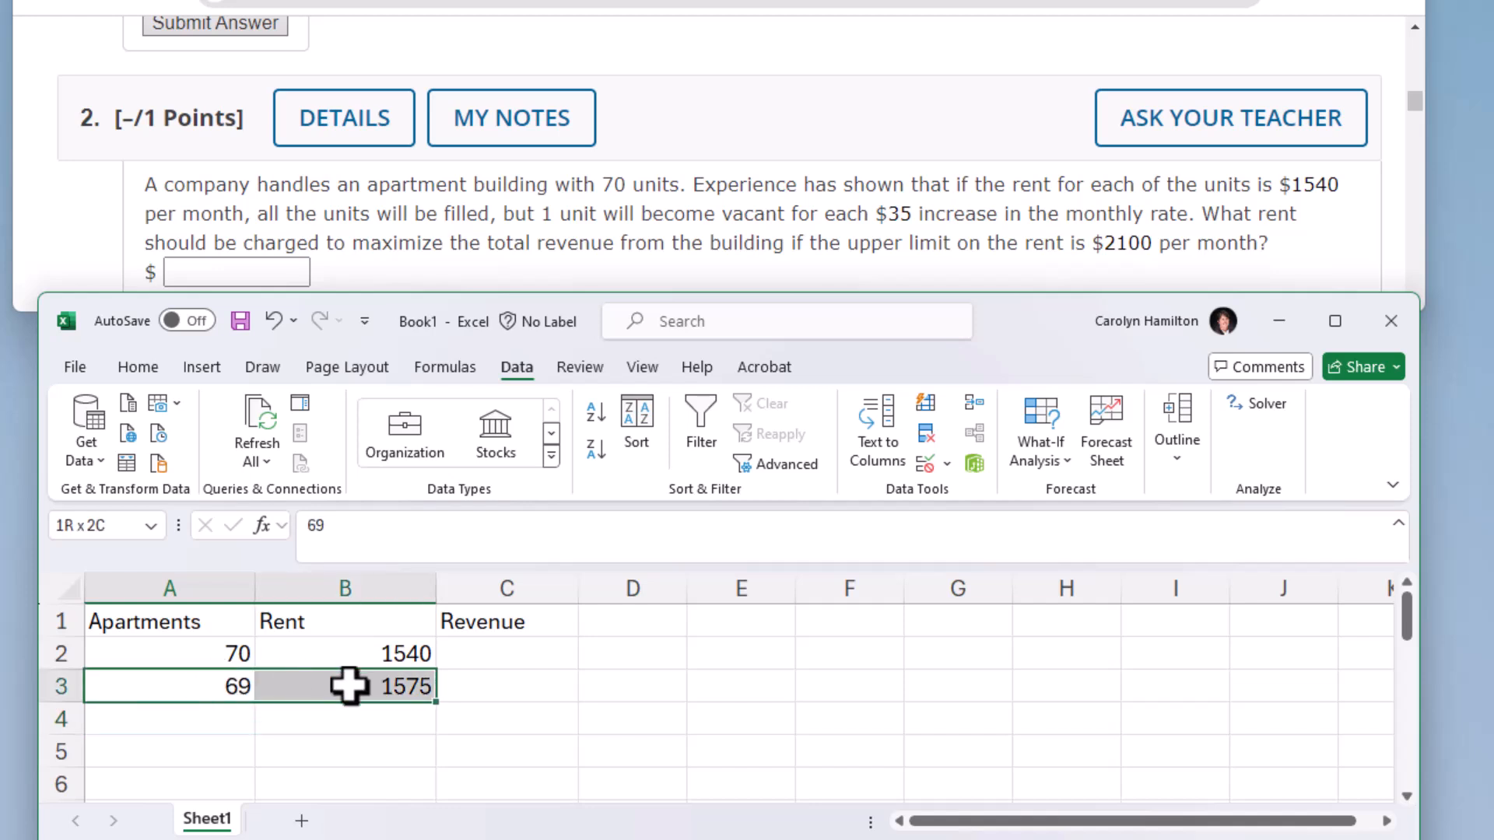
drag(437, 704, 439, 789)
Replace the filled apartment counts in A4 to A6 with 68, 67 and 66.
click(227, 719)
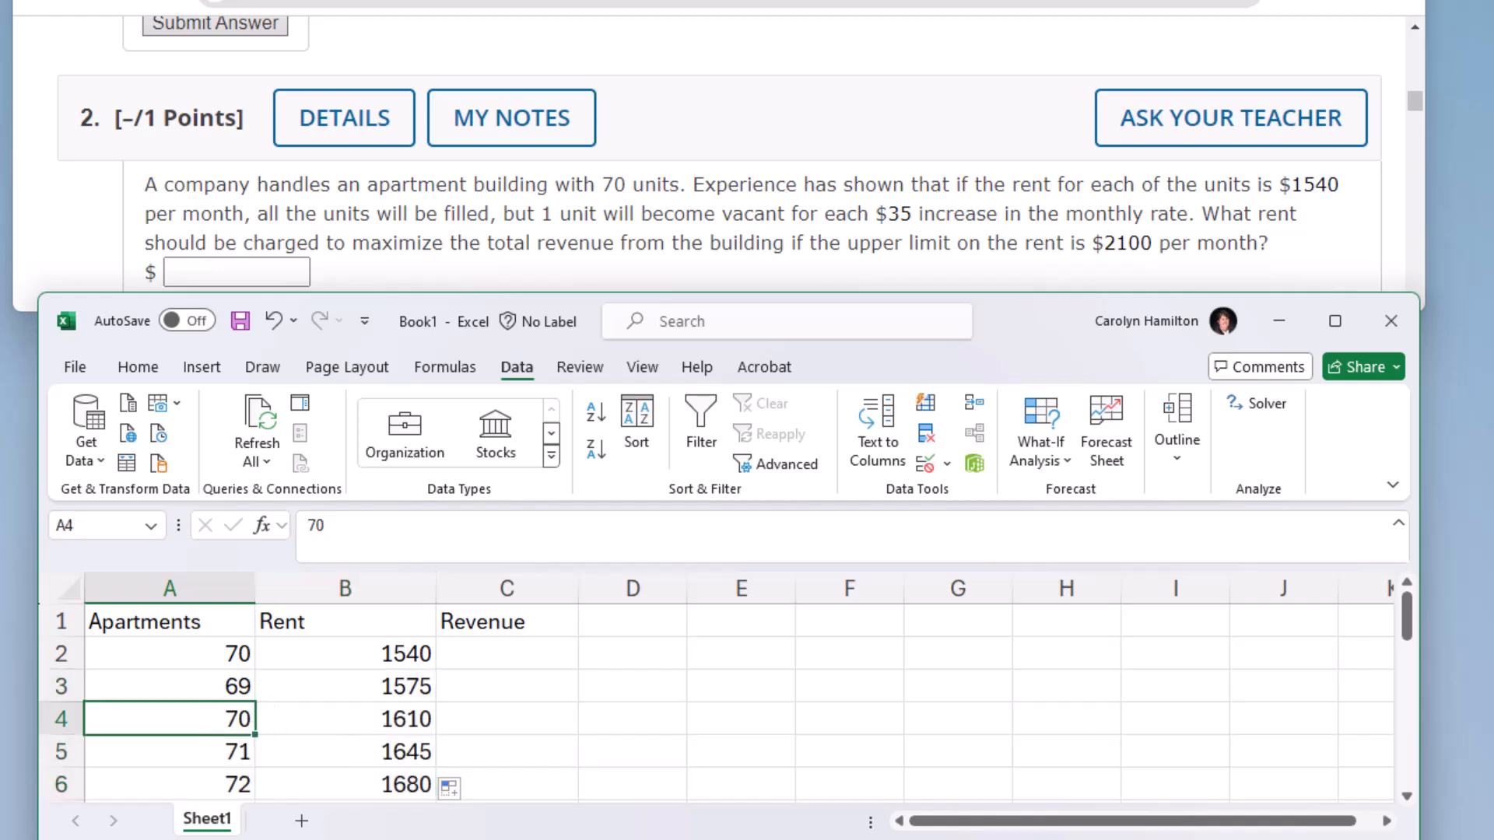
text(68)
key(Return)
text(67)
key(Return)
text(66)
key(Return)
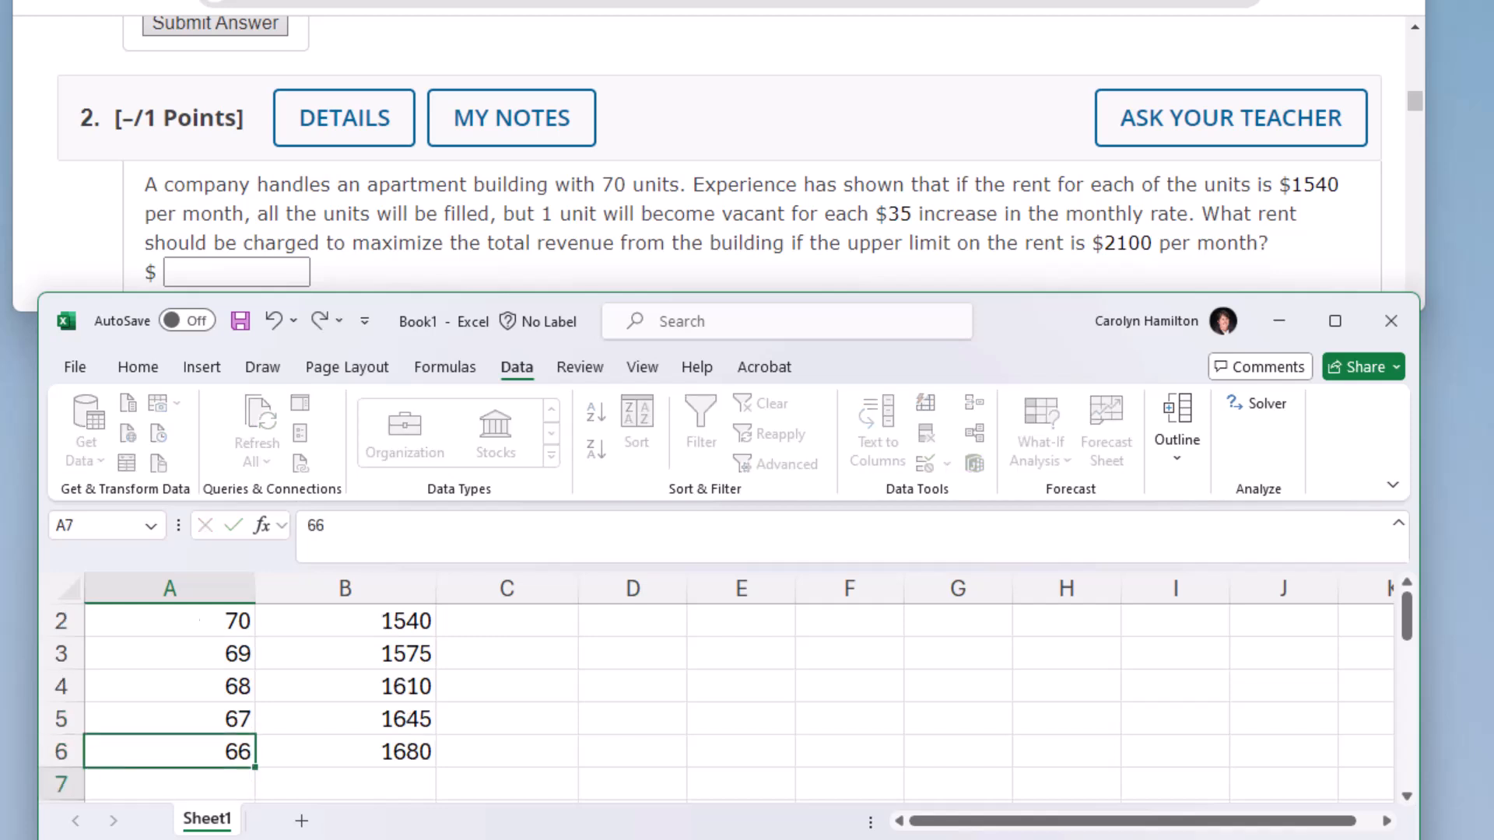
scroll(476, 750, up, 1)
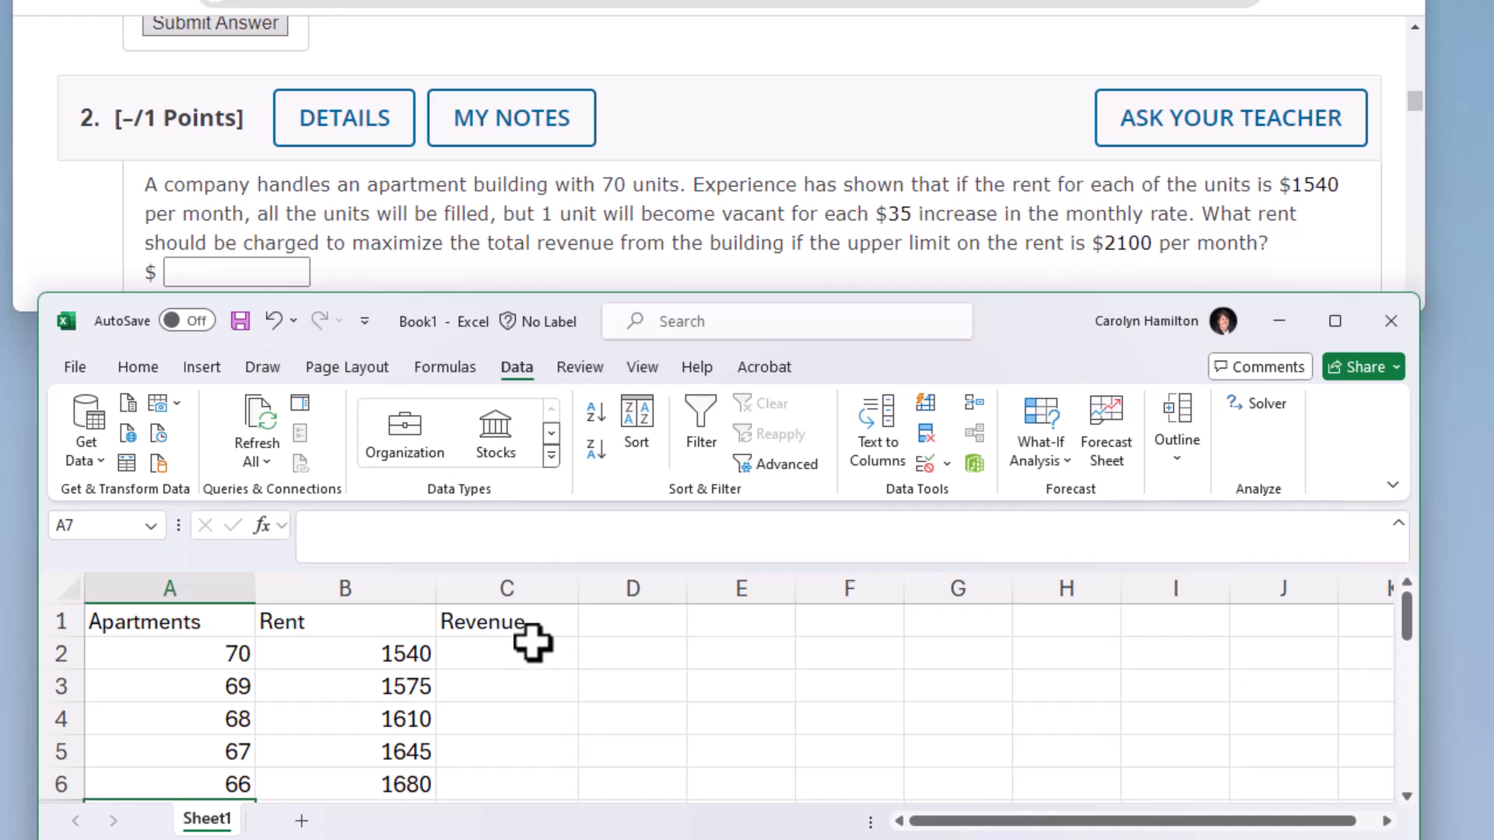
Change the apartment count in cell A6 to 65.
click(200, 786)
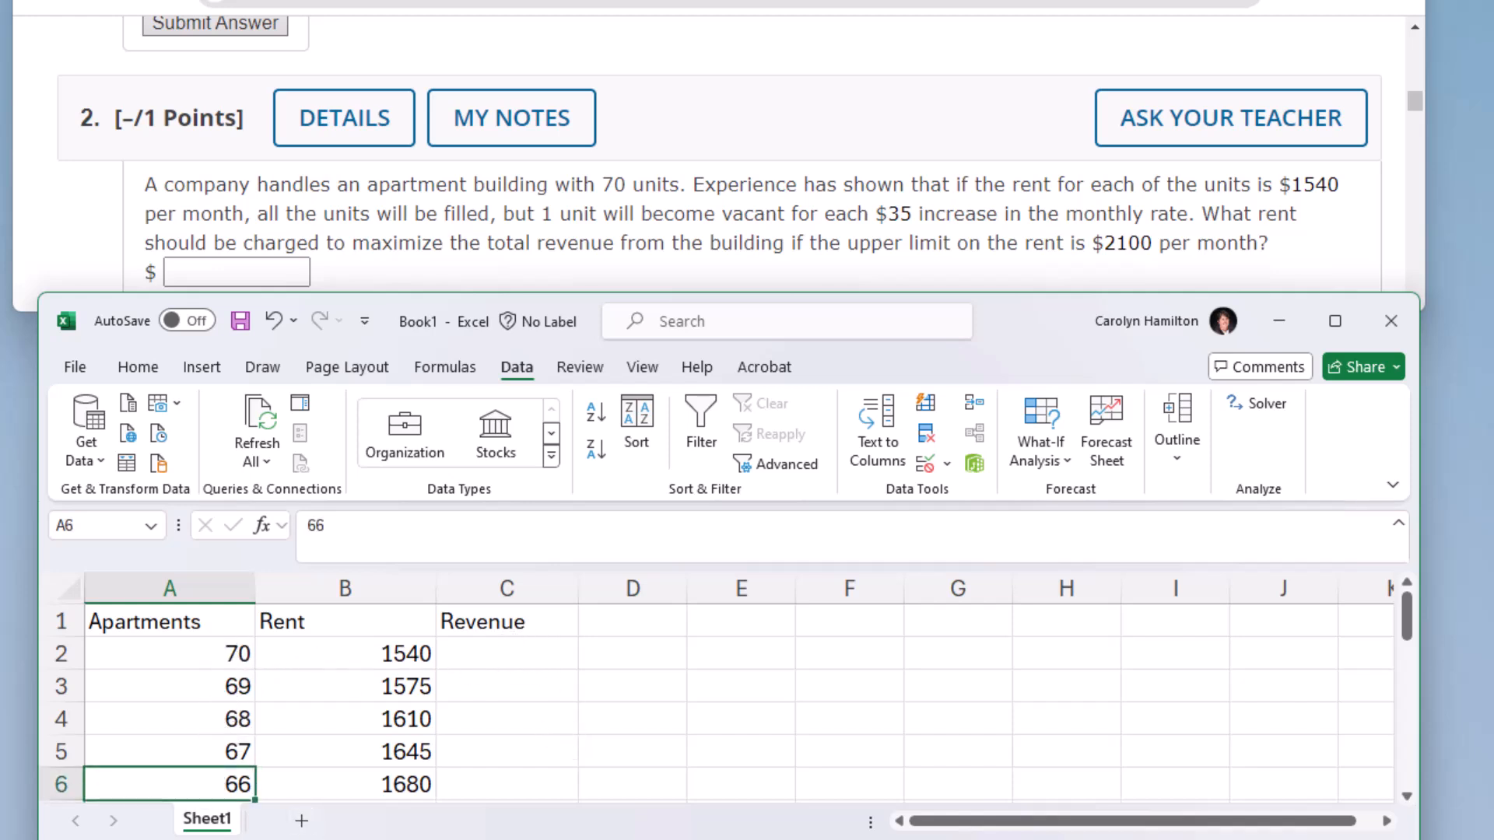
text(65)
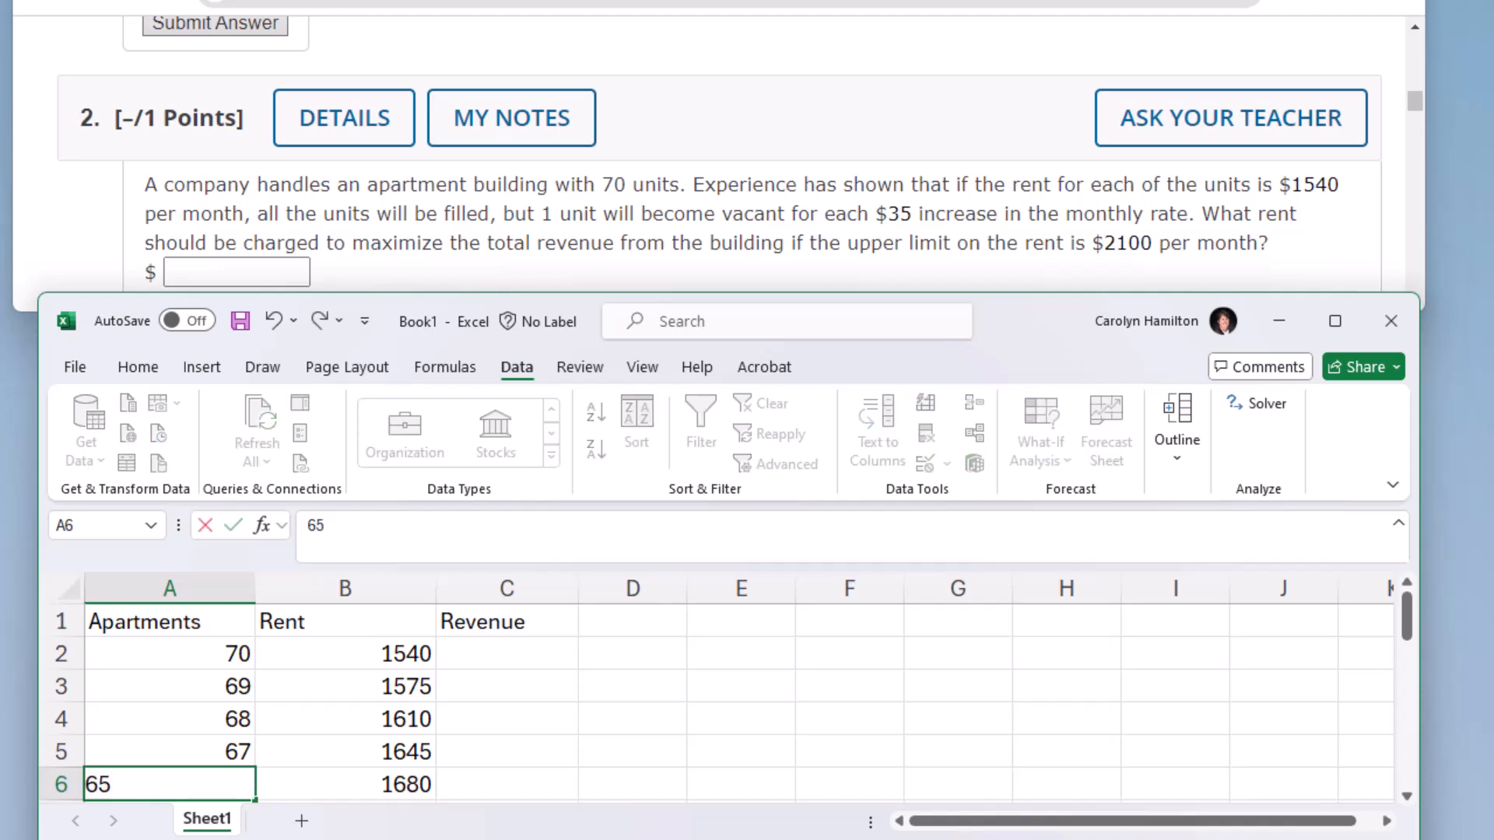
key(Tab)
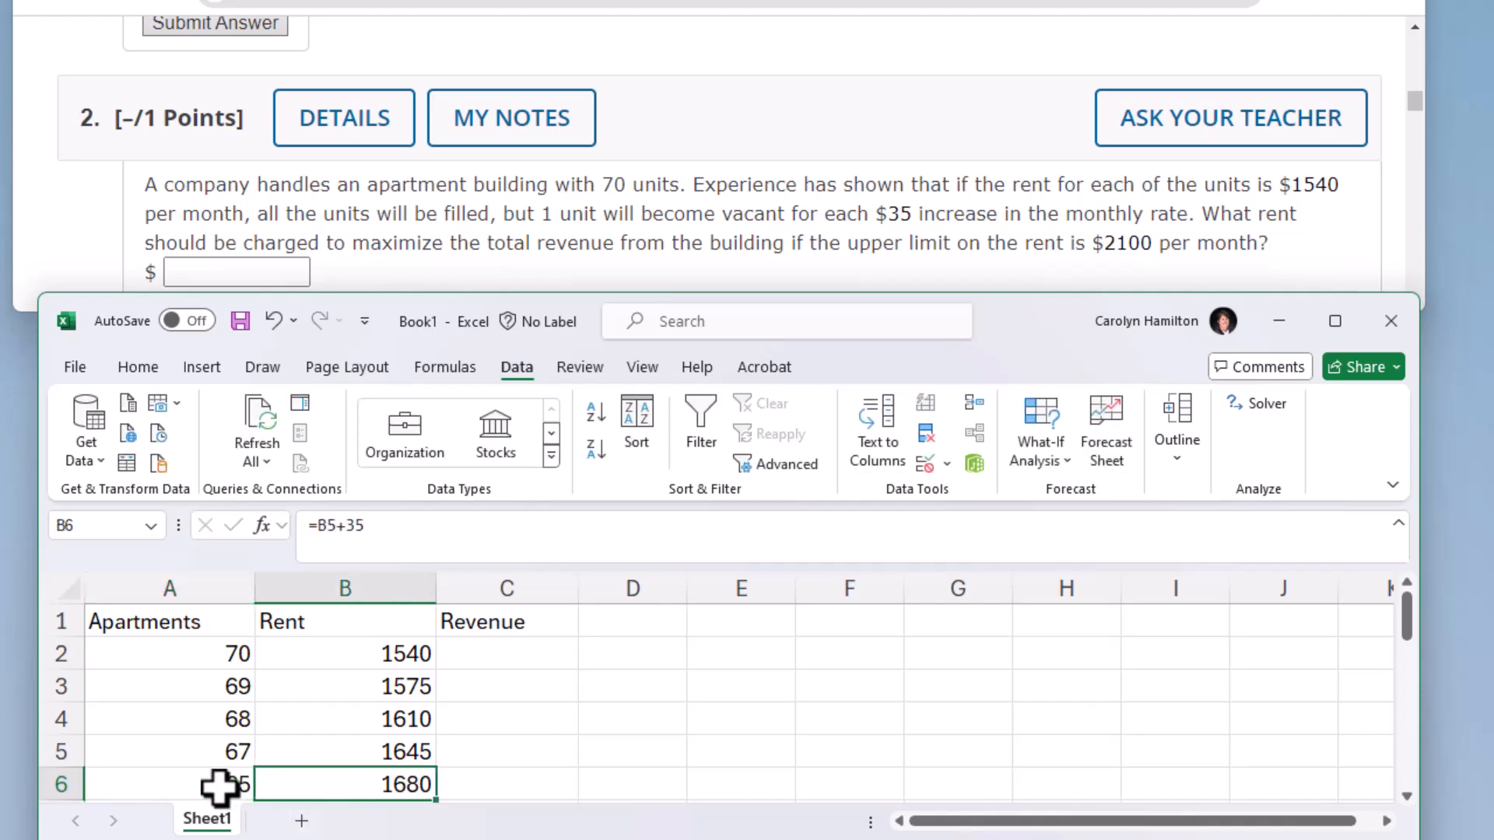
click(190, 583)
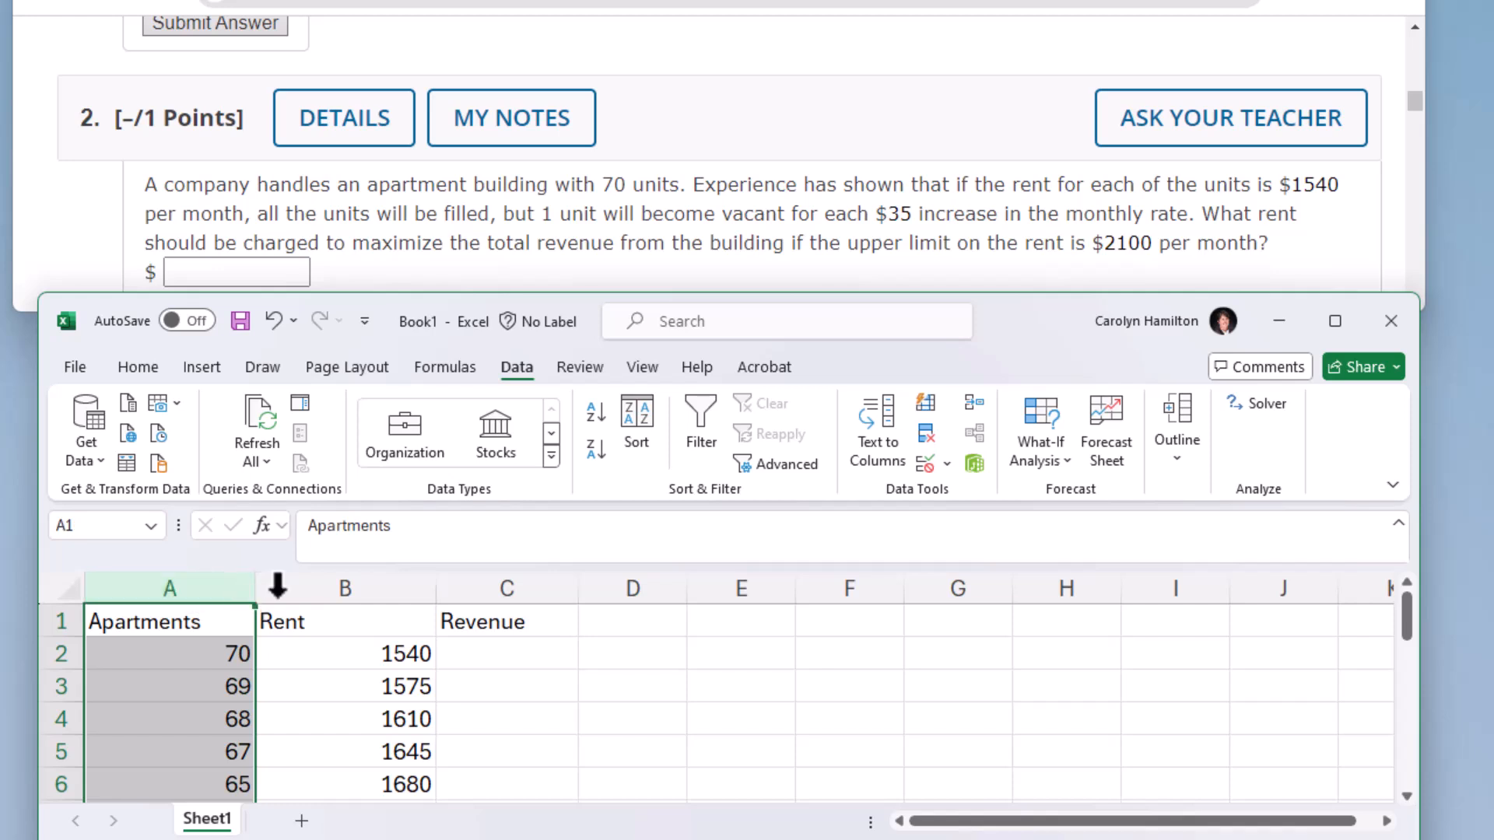
click(331, 587)
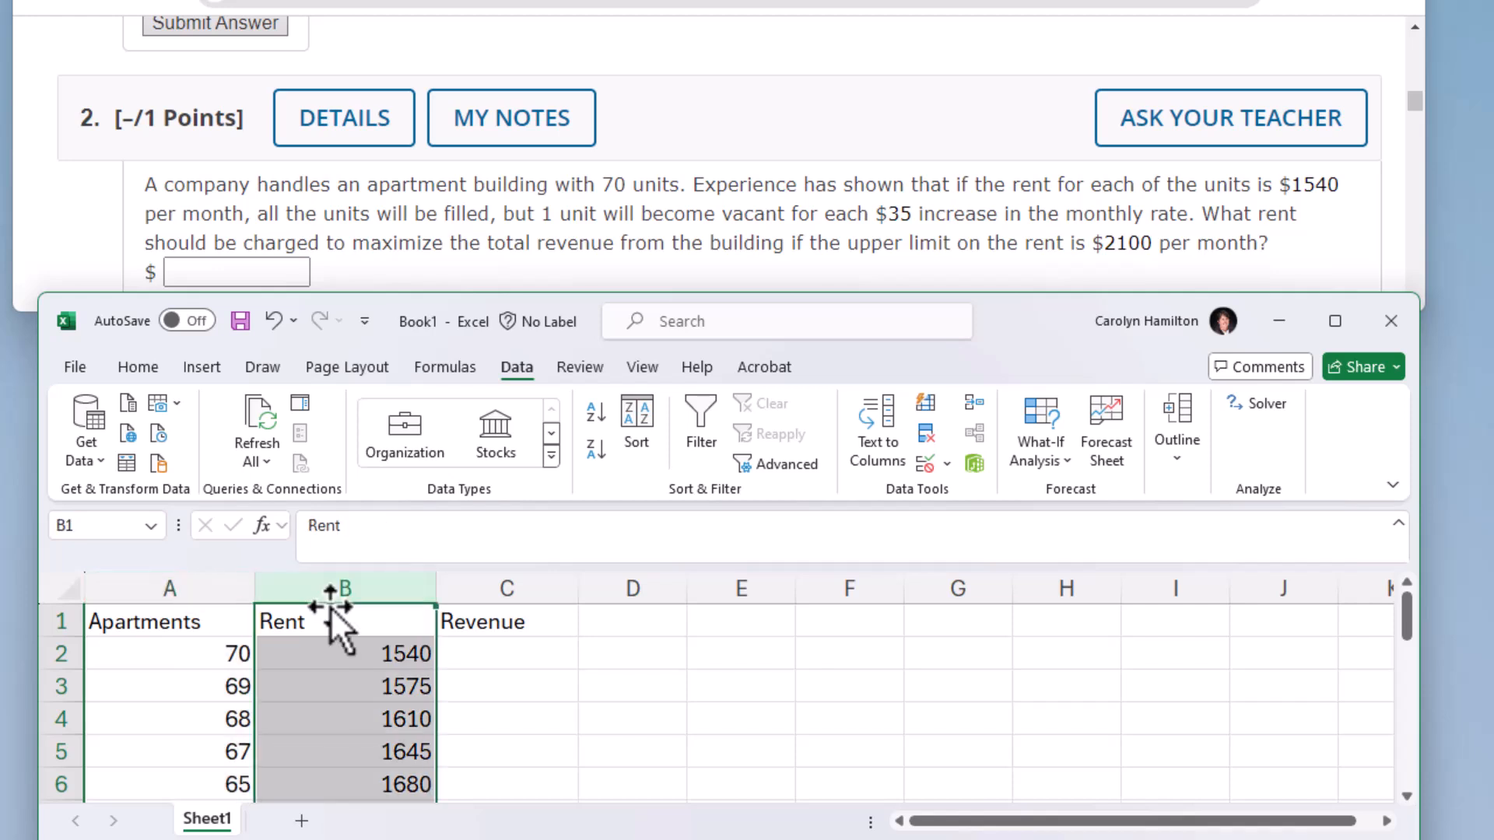
click(234, 786)
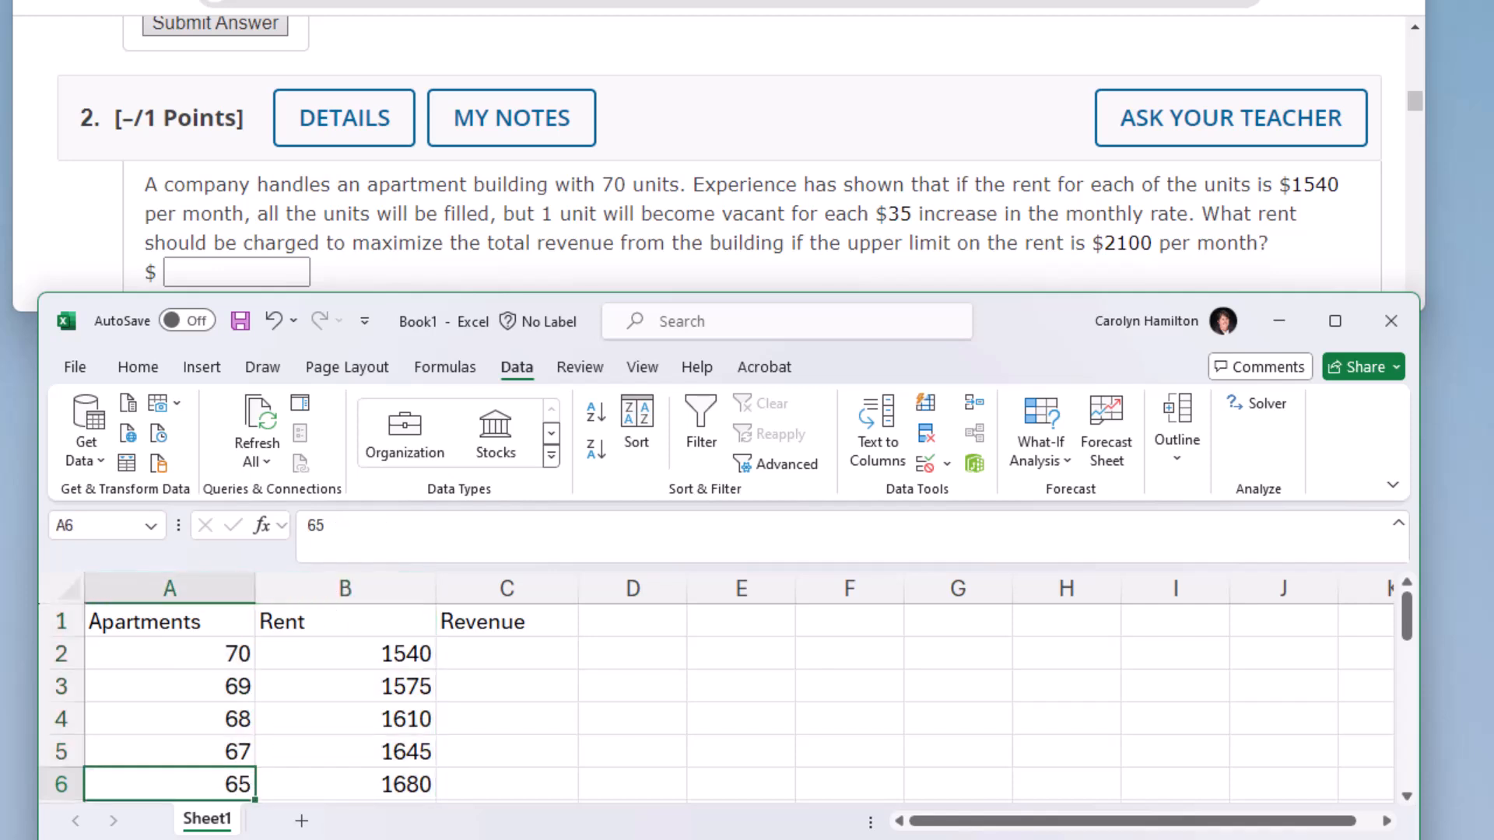
Insert a scatter chart of the data in A2:B3, move the workbook window up, and narrow the chart so it starts at column D.
drag(194, 655, 401, 676)
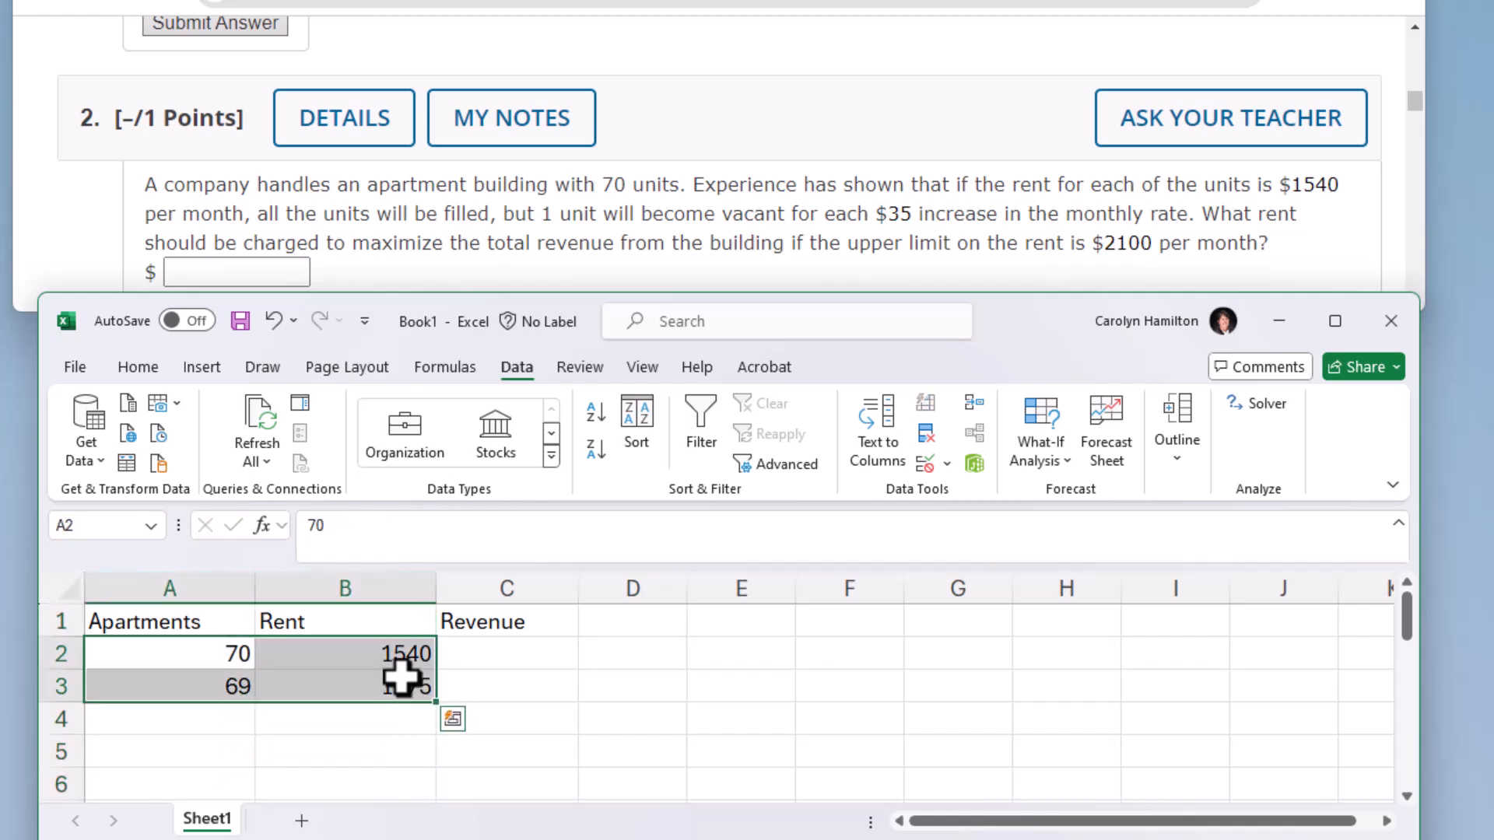
click(216, 367)
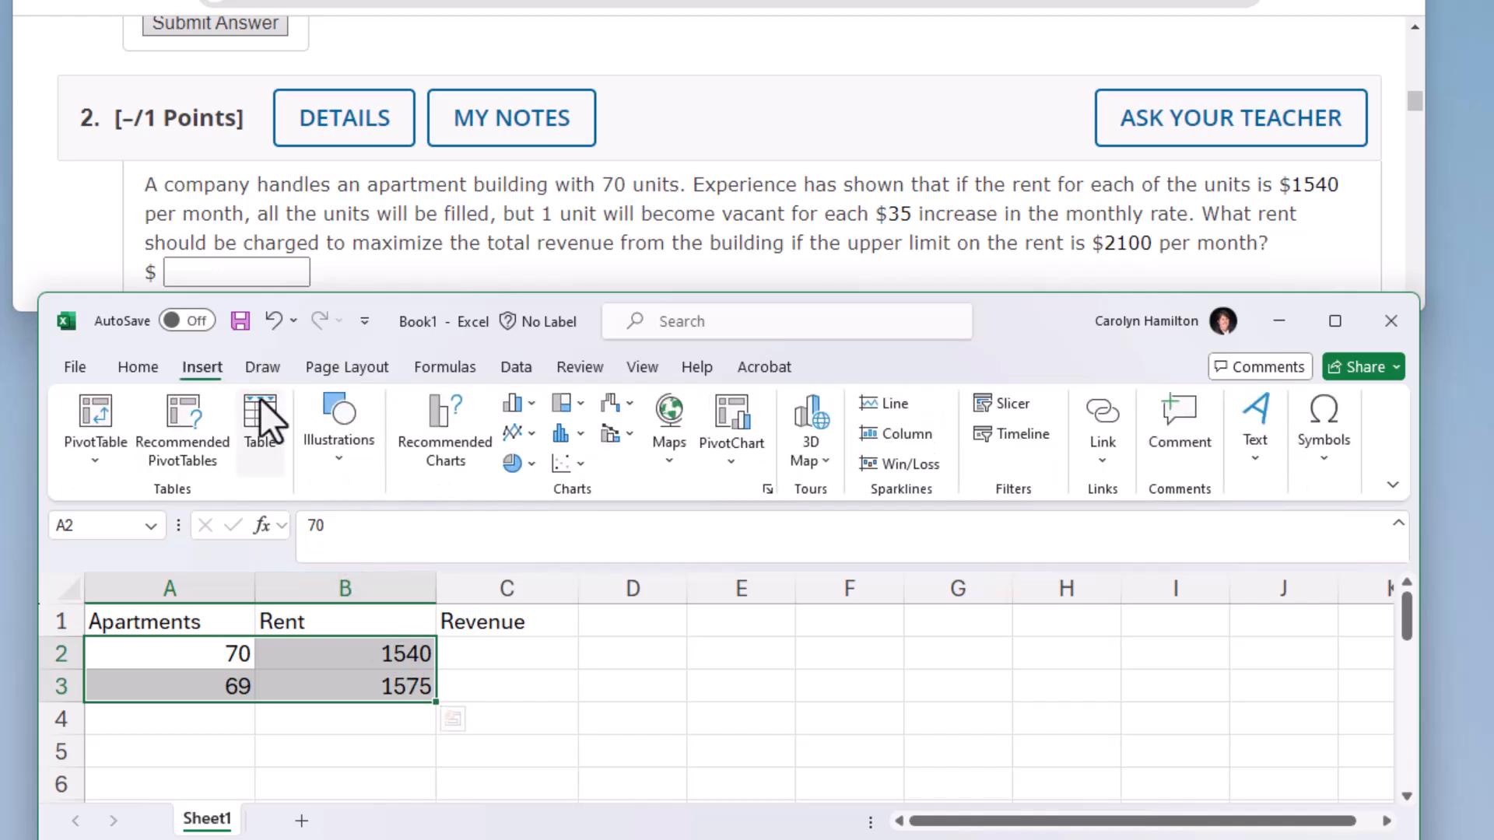
click(581, 464)
click(581, 535)
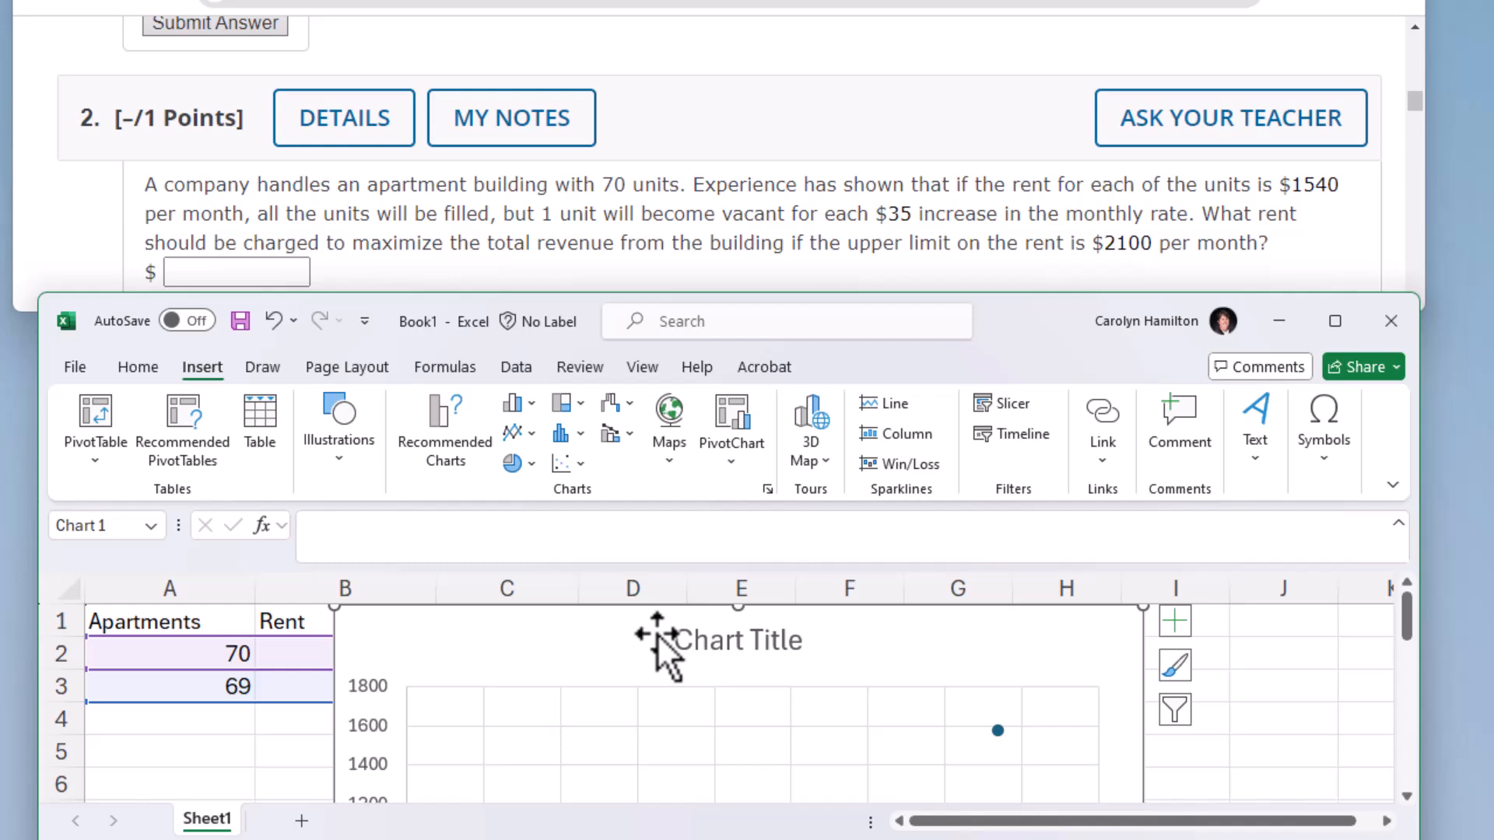
drag(1023, 294, 1035, 47)
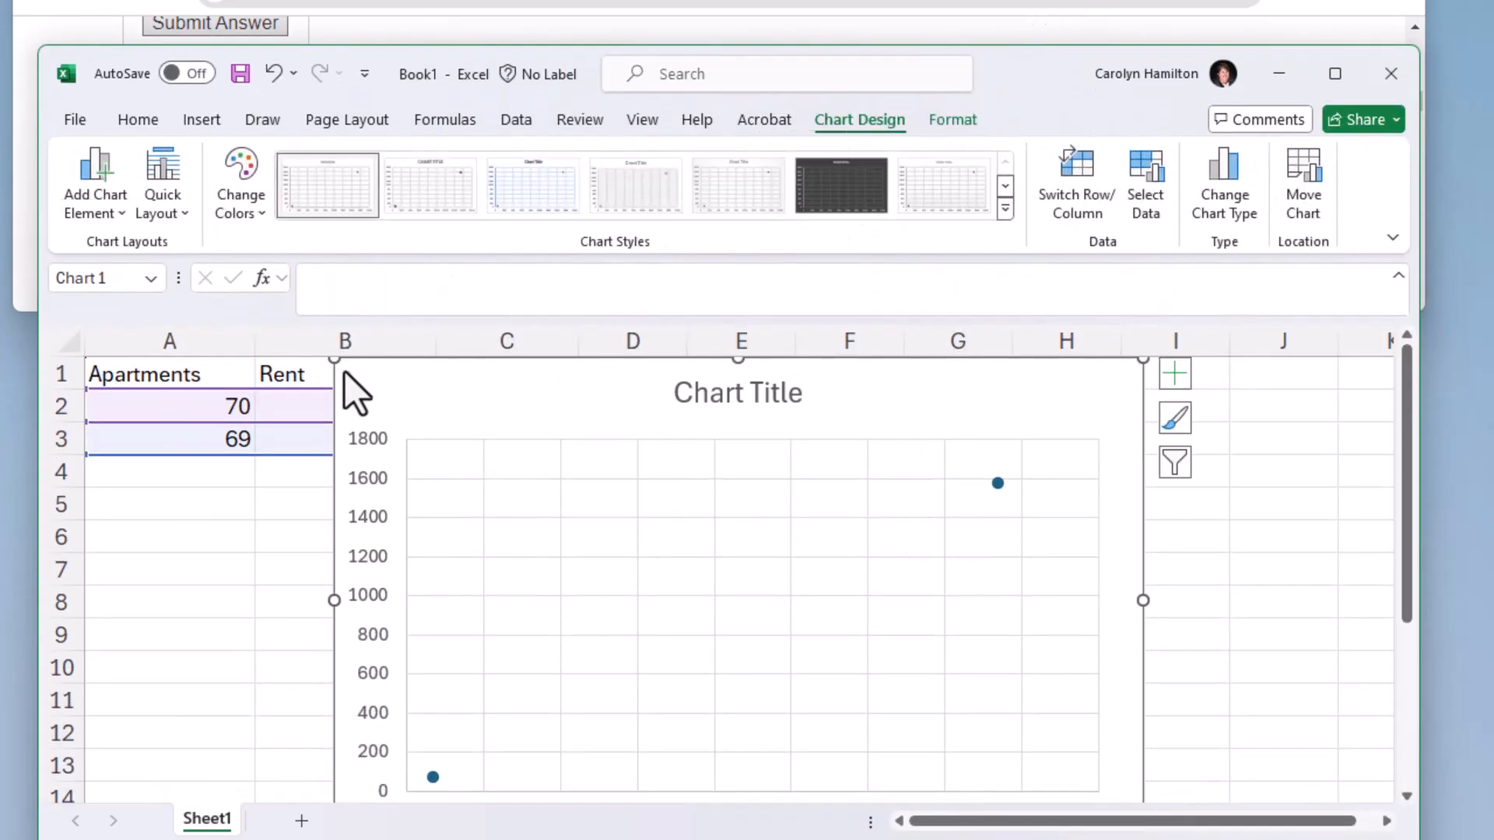
drag(335, 360, 586, 361)
Check the coordinates of the lowest data point in the scatter chart.
scroll(854, 621, down, 1)
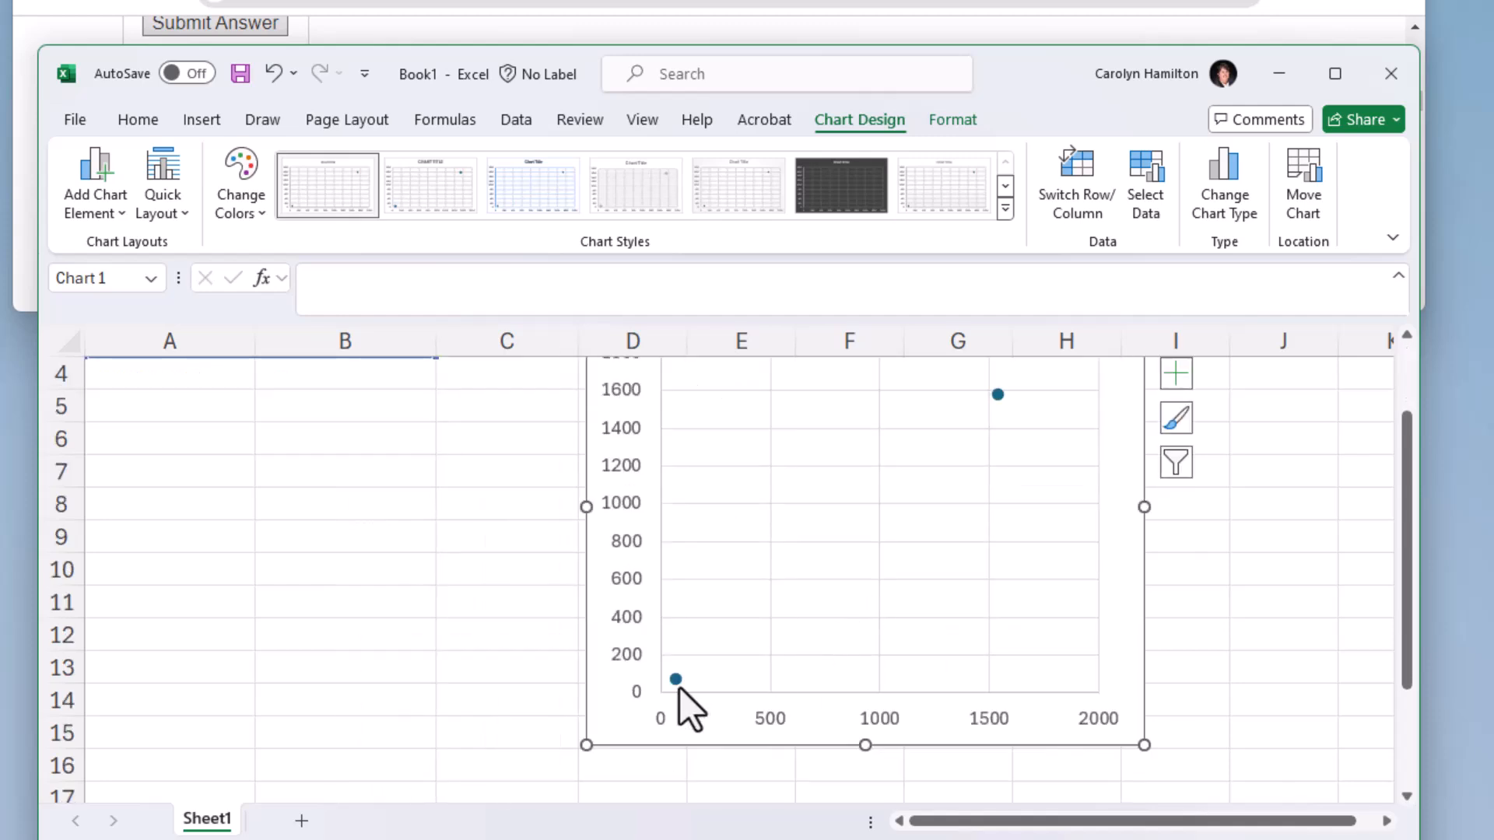
mouse_move(679, 687)
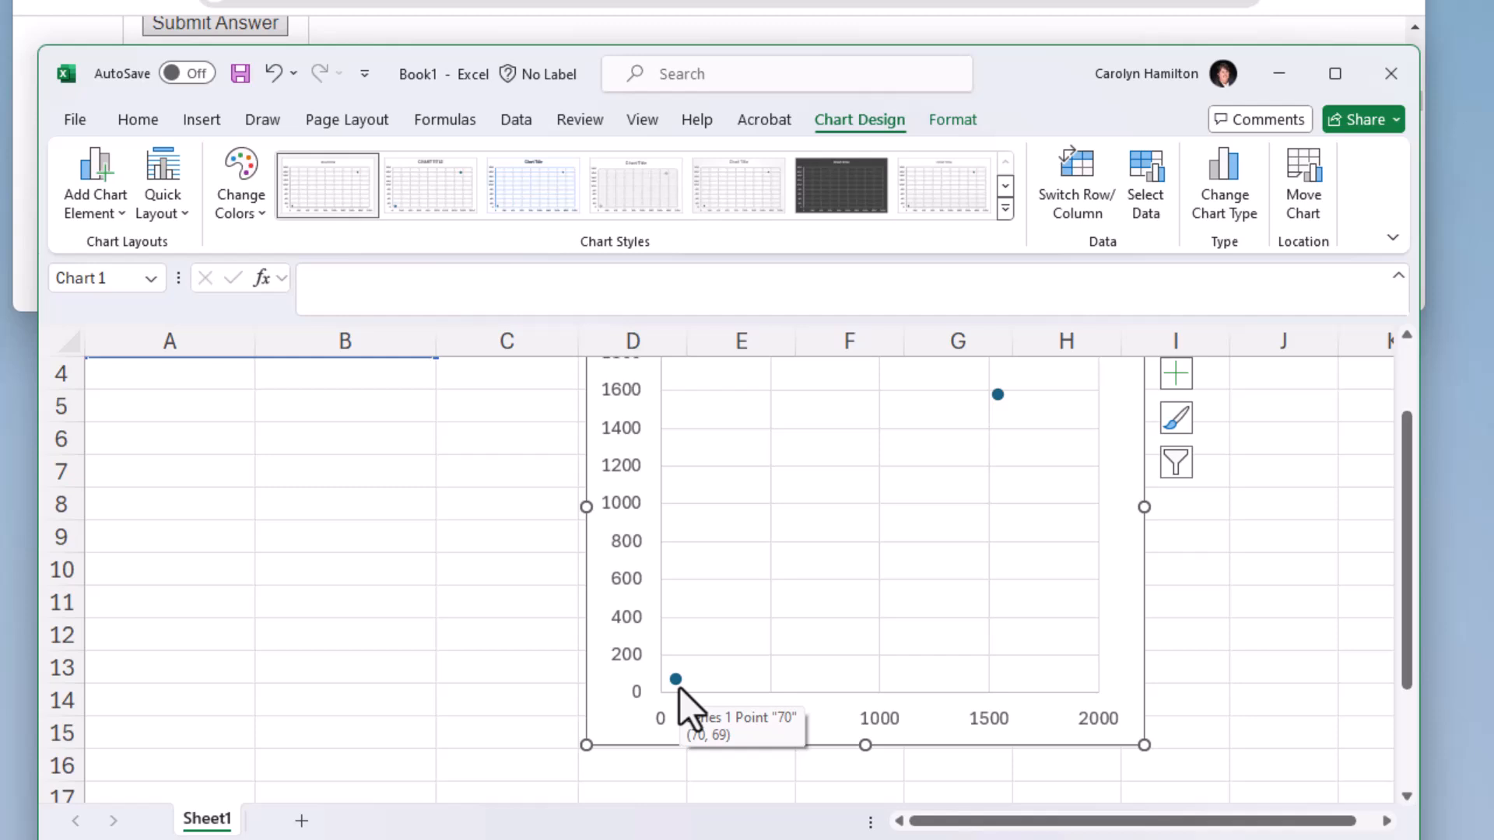
scroll(679, 688, up, 1)
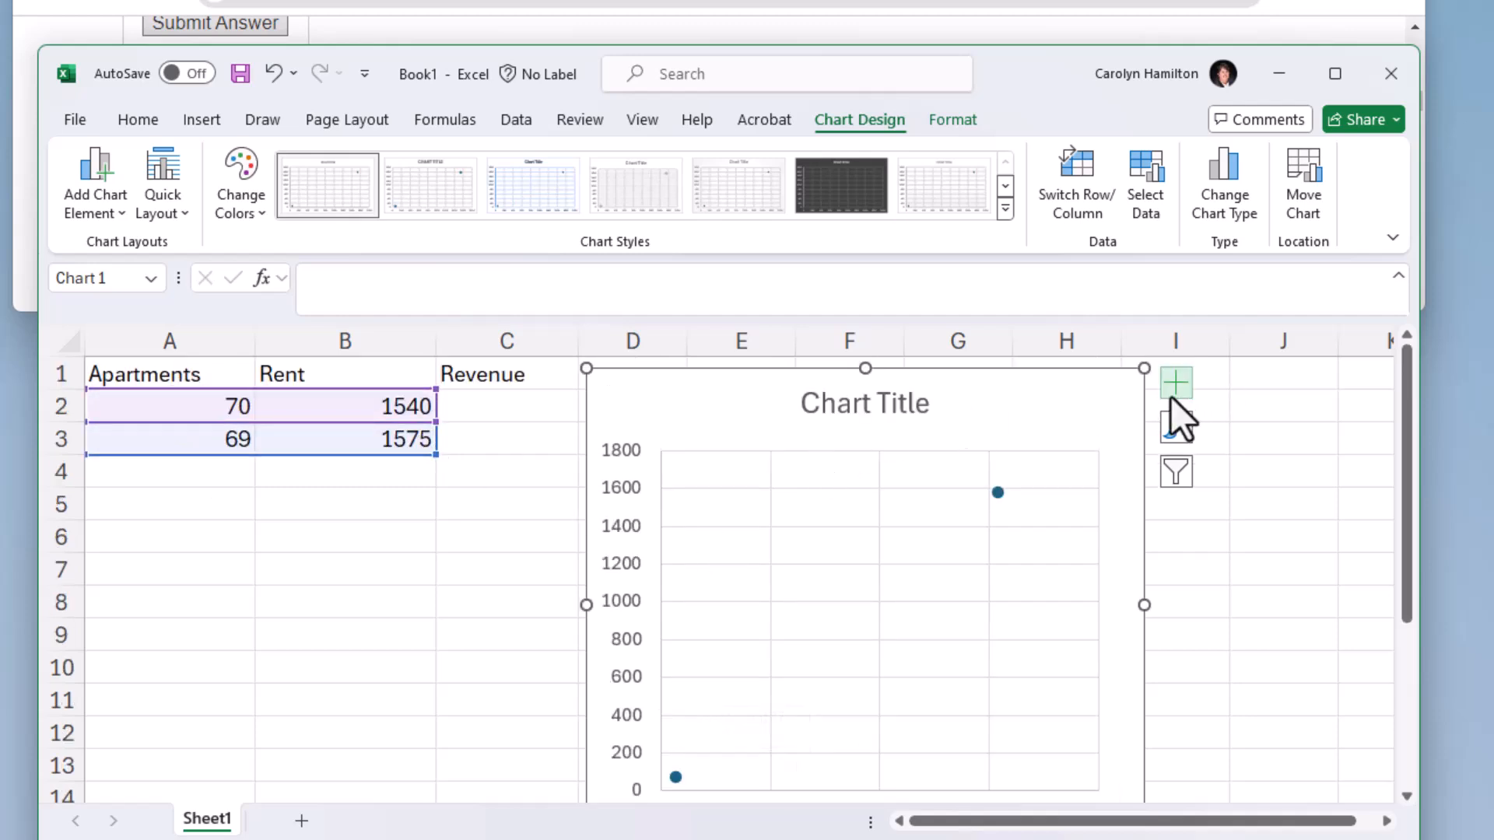
Switch the rows and columns in the scatter chart's data source so apartments are plotted against rent.
drag(186, 379, 303, 433)
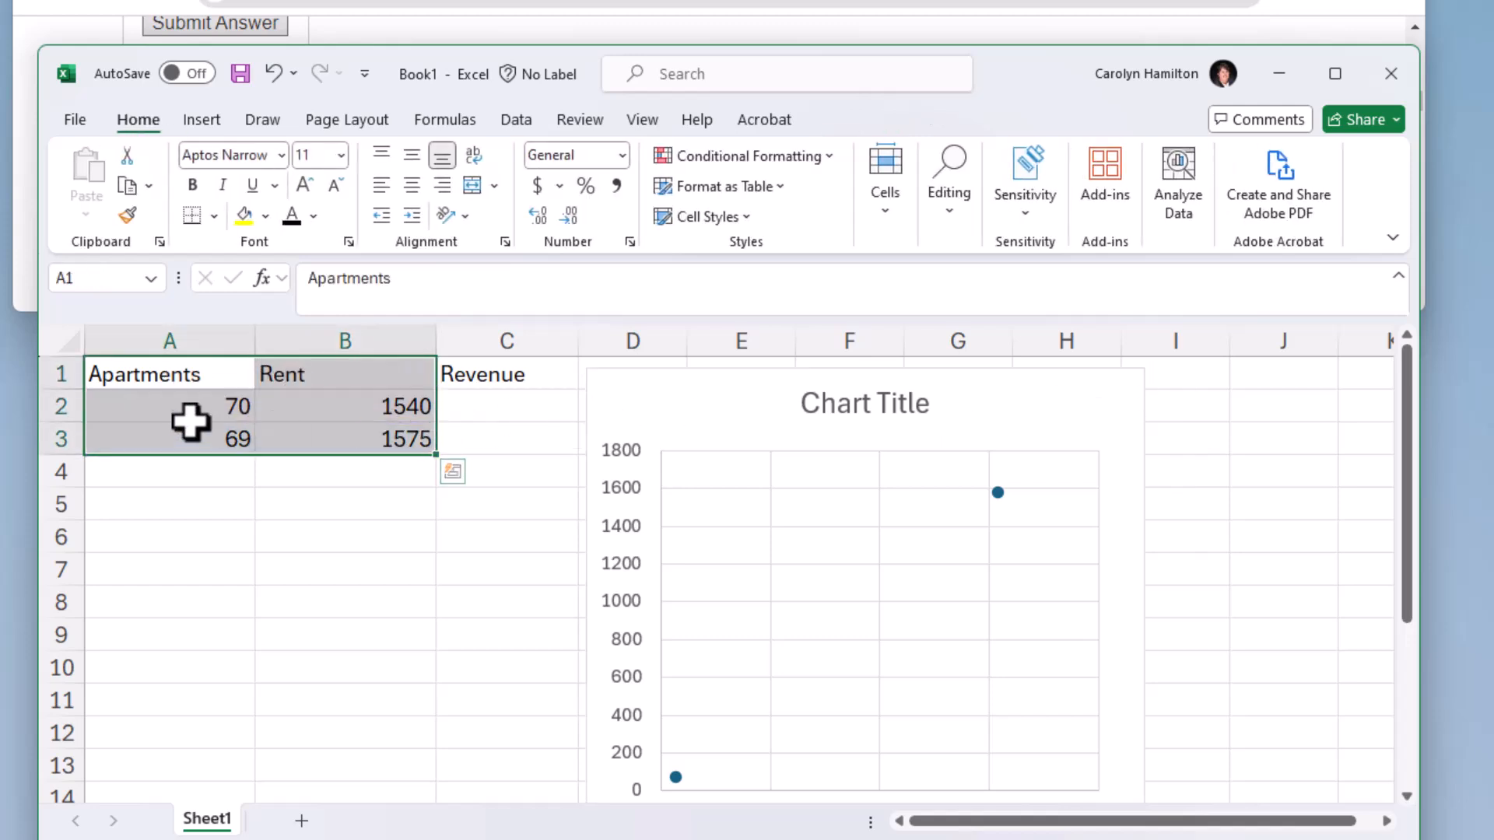
click(1073, 442)
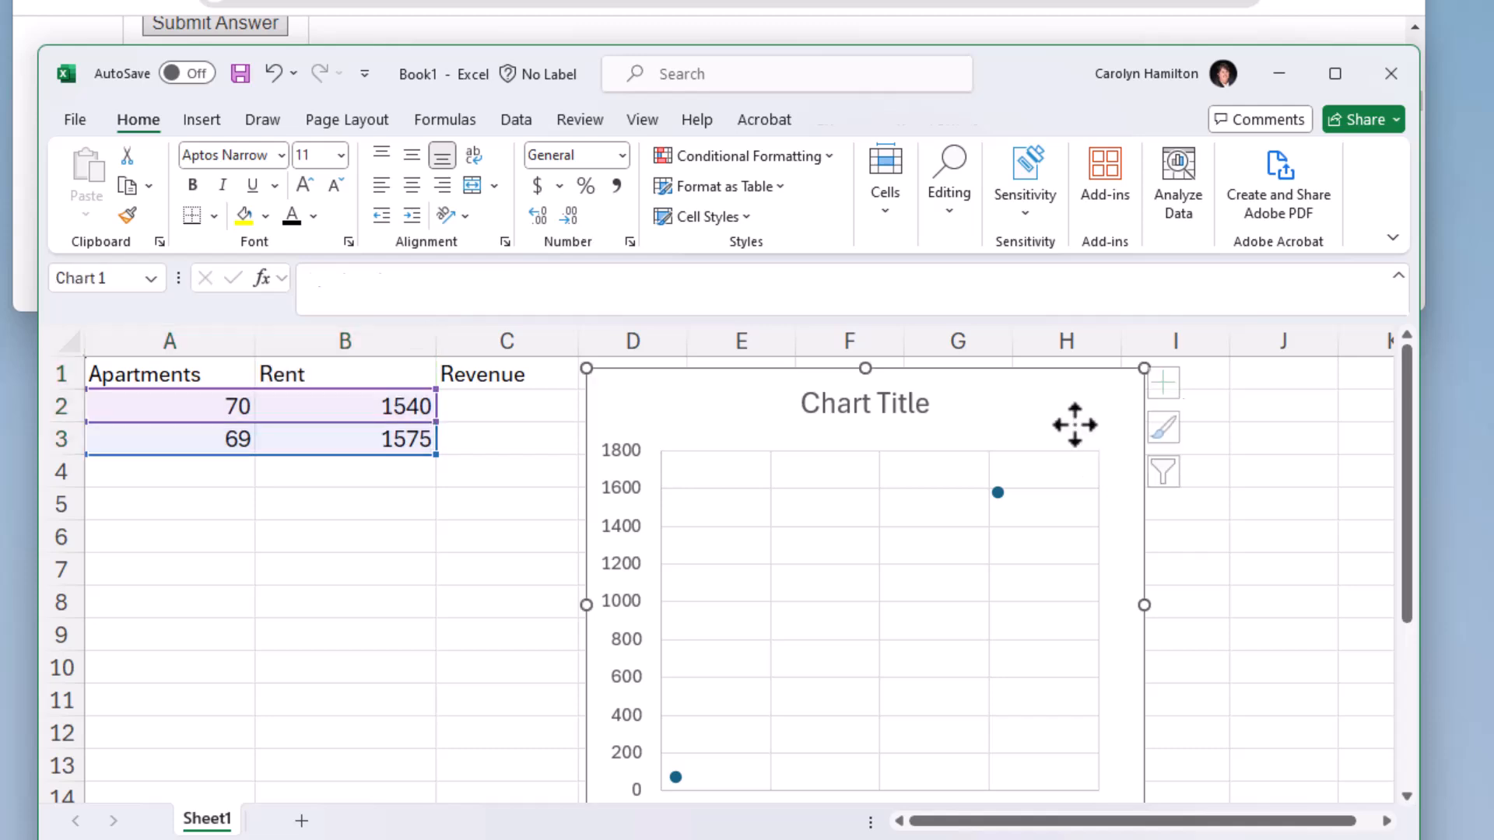
right_click(1118, 401)
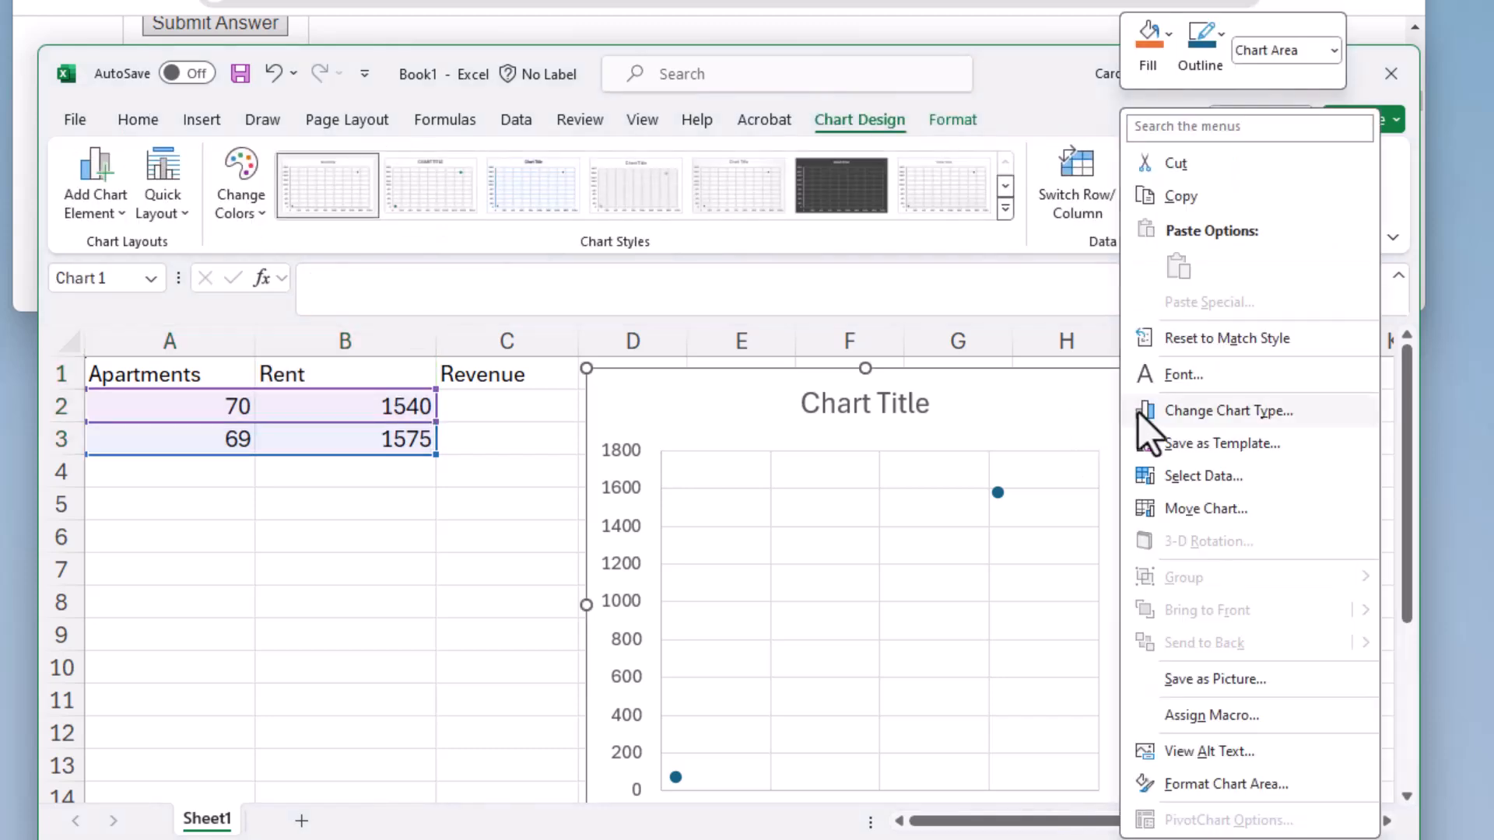
click(1202, 476)
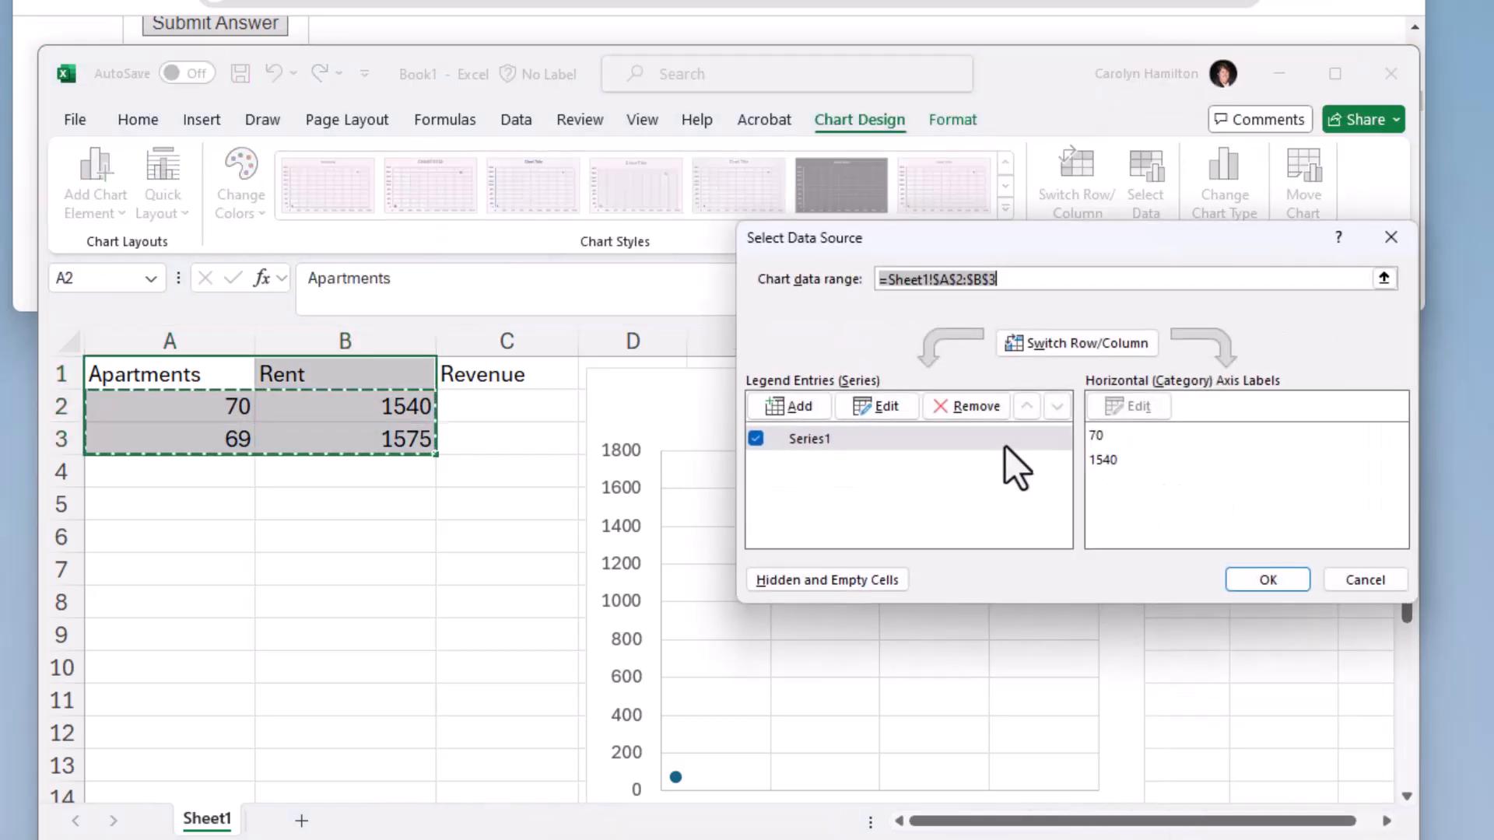
click(1057, 342)
click(1250, 578)
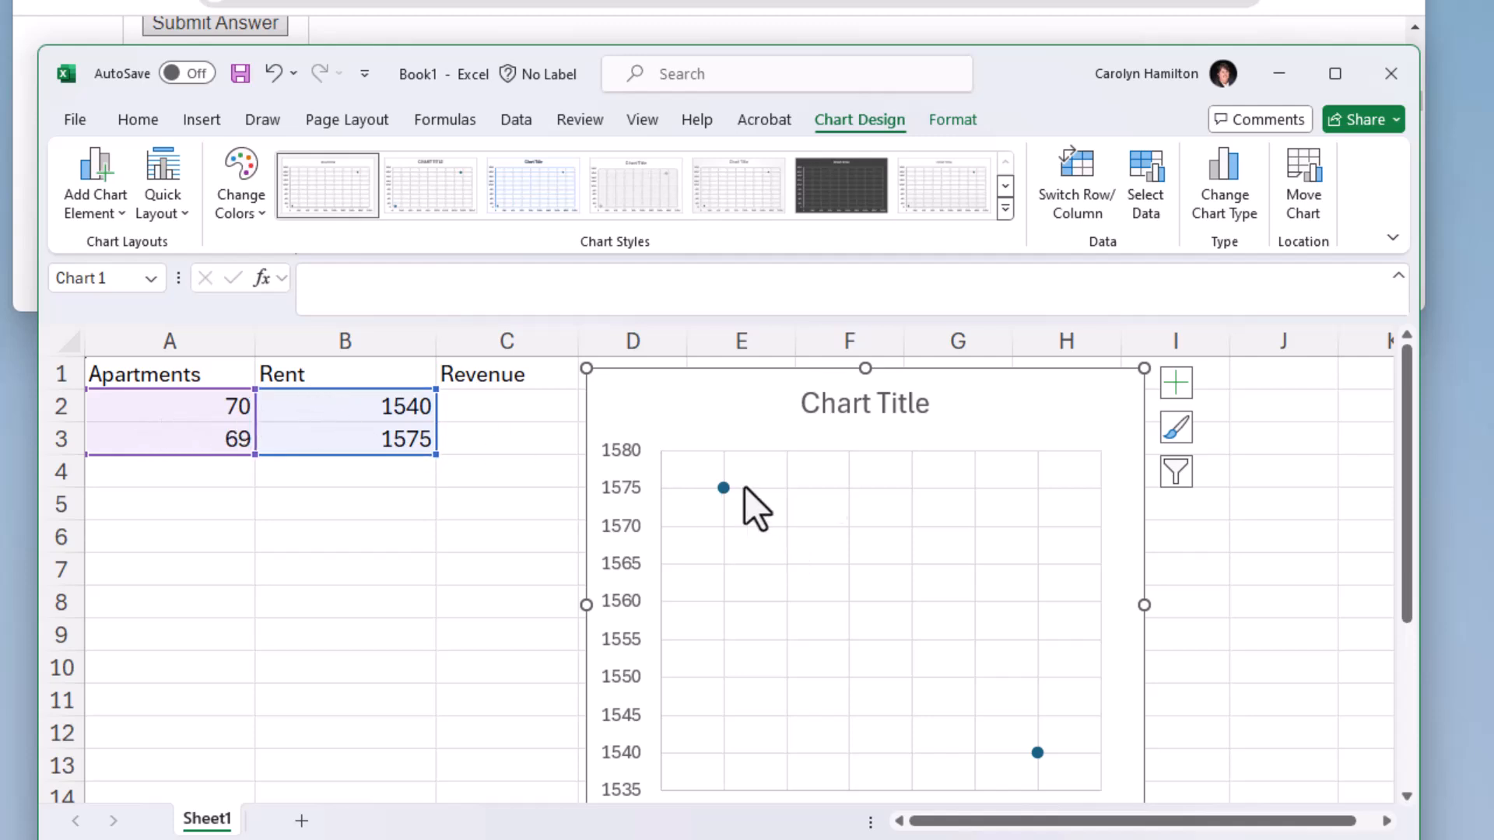
Add a linear trendline to the scatter chart and display its equation on the chart.
click(1178, 385)
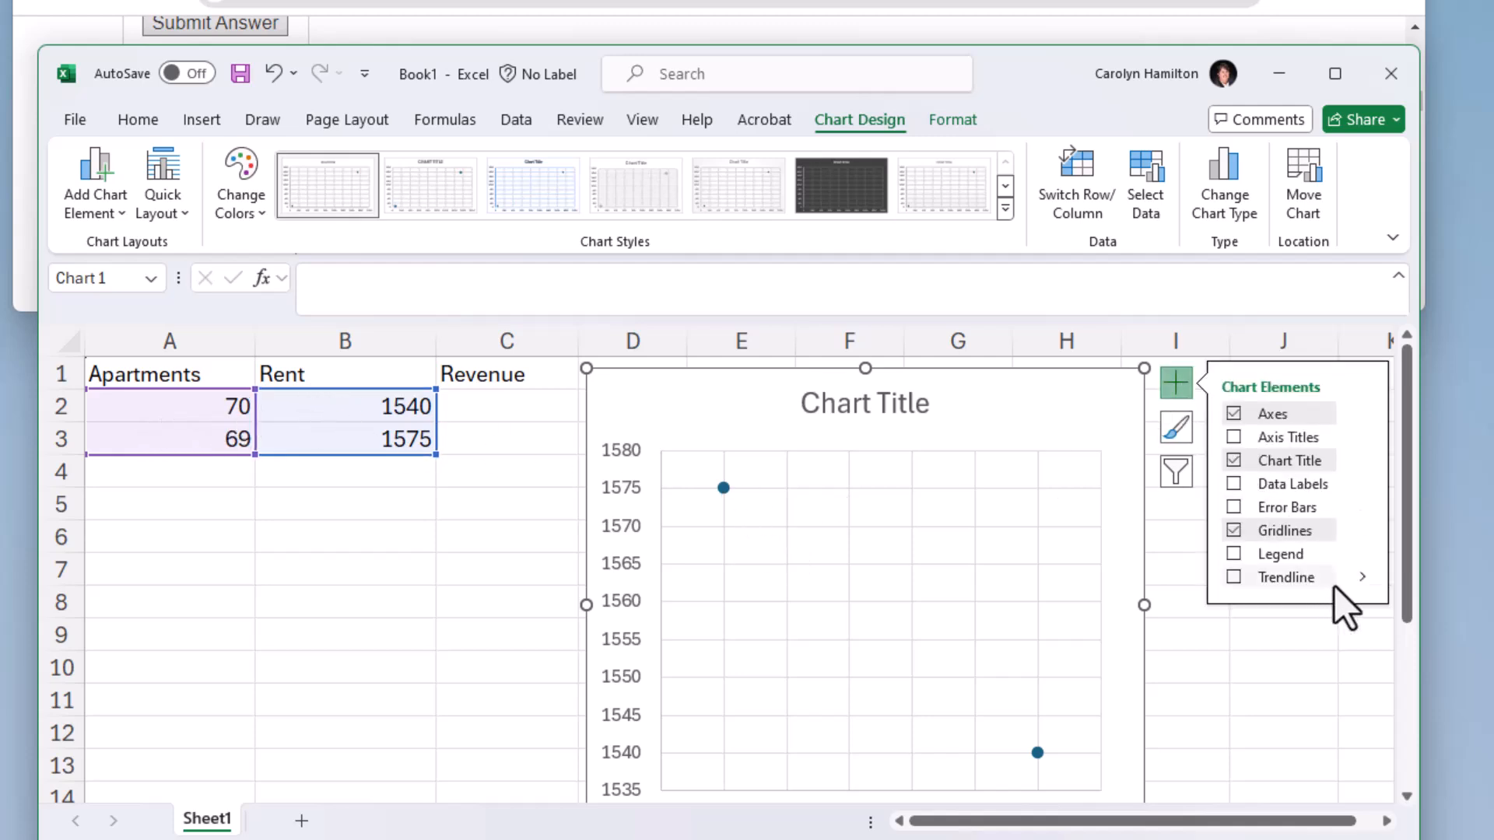
click(1360, 578)
click(1169, 674)
scroll(1213, 669, down, 5)
scroll(1234, 650, up, 5)
scroll(1217, 622, down, 1)
scroll(1194, 615, down, 2)
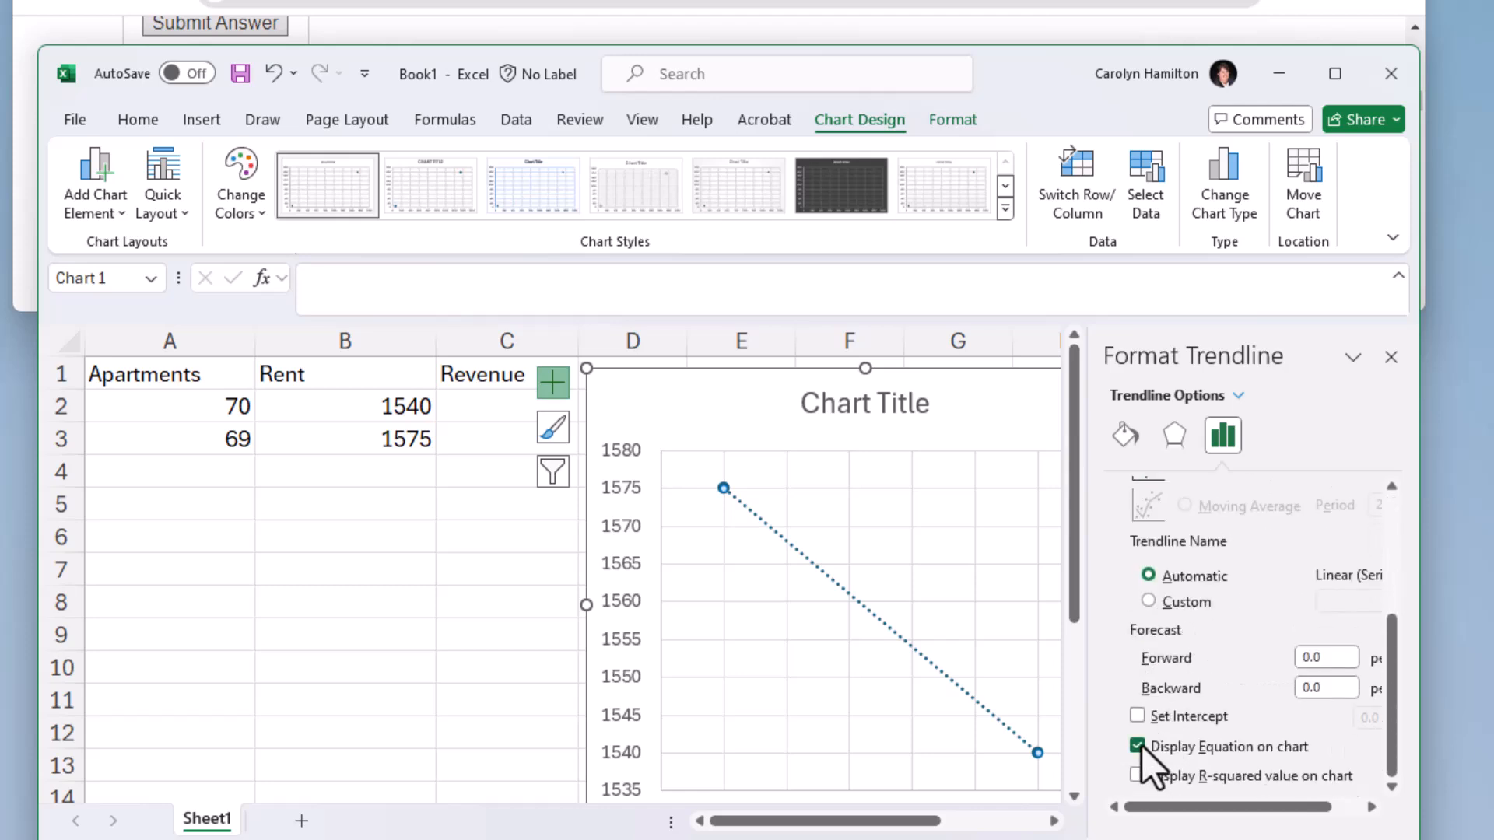
Close the trendline formatting options and enter 68 in cell A4 as the next number of apartments.
click(1389, 358)
double_click(944, 750)
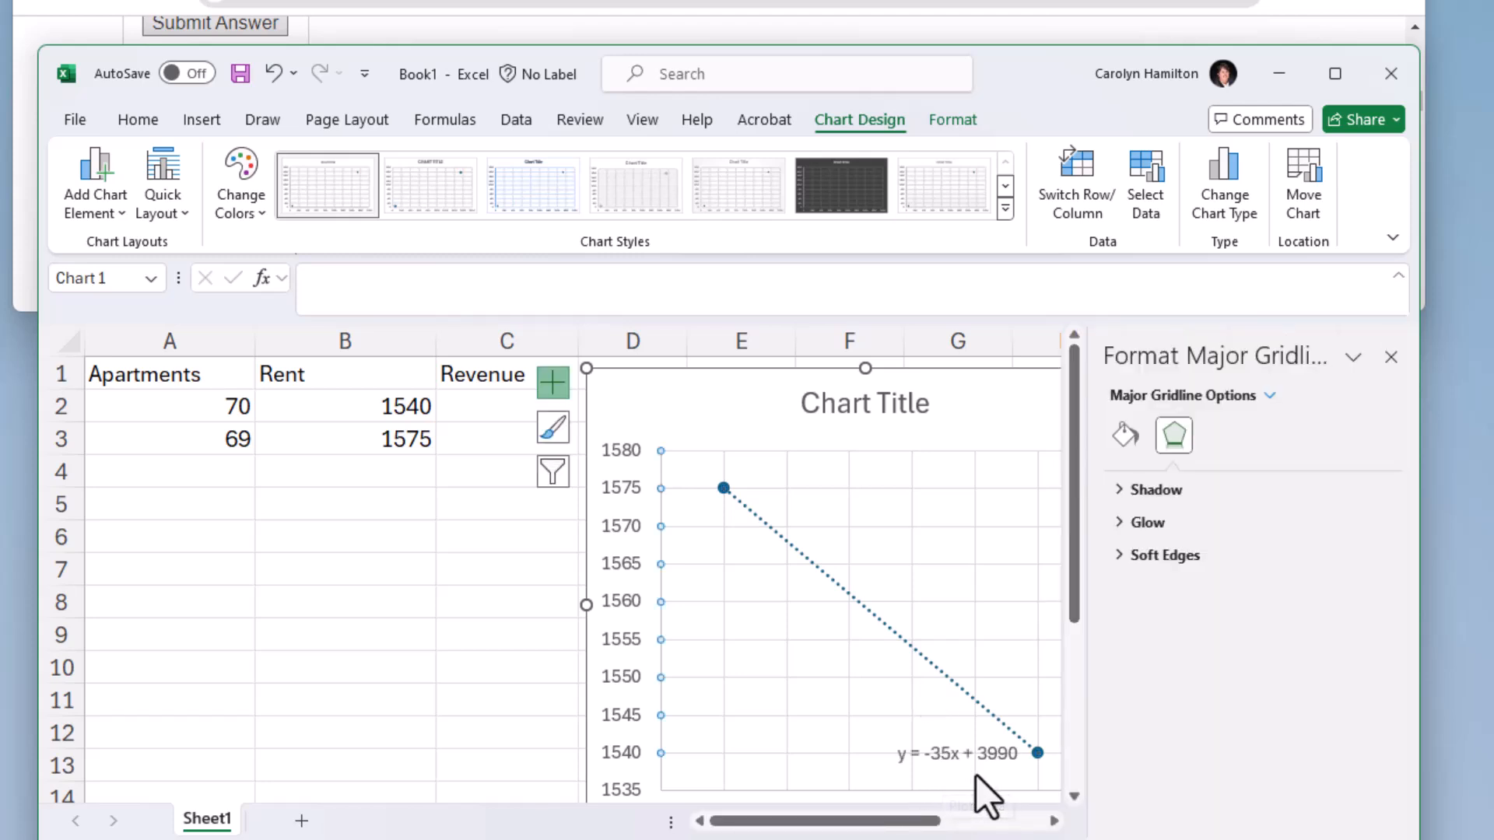
click(229, 567)
click(223, 471)
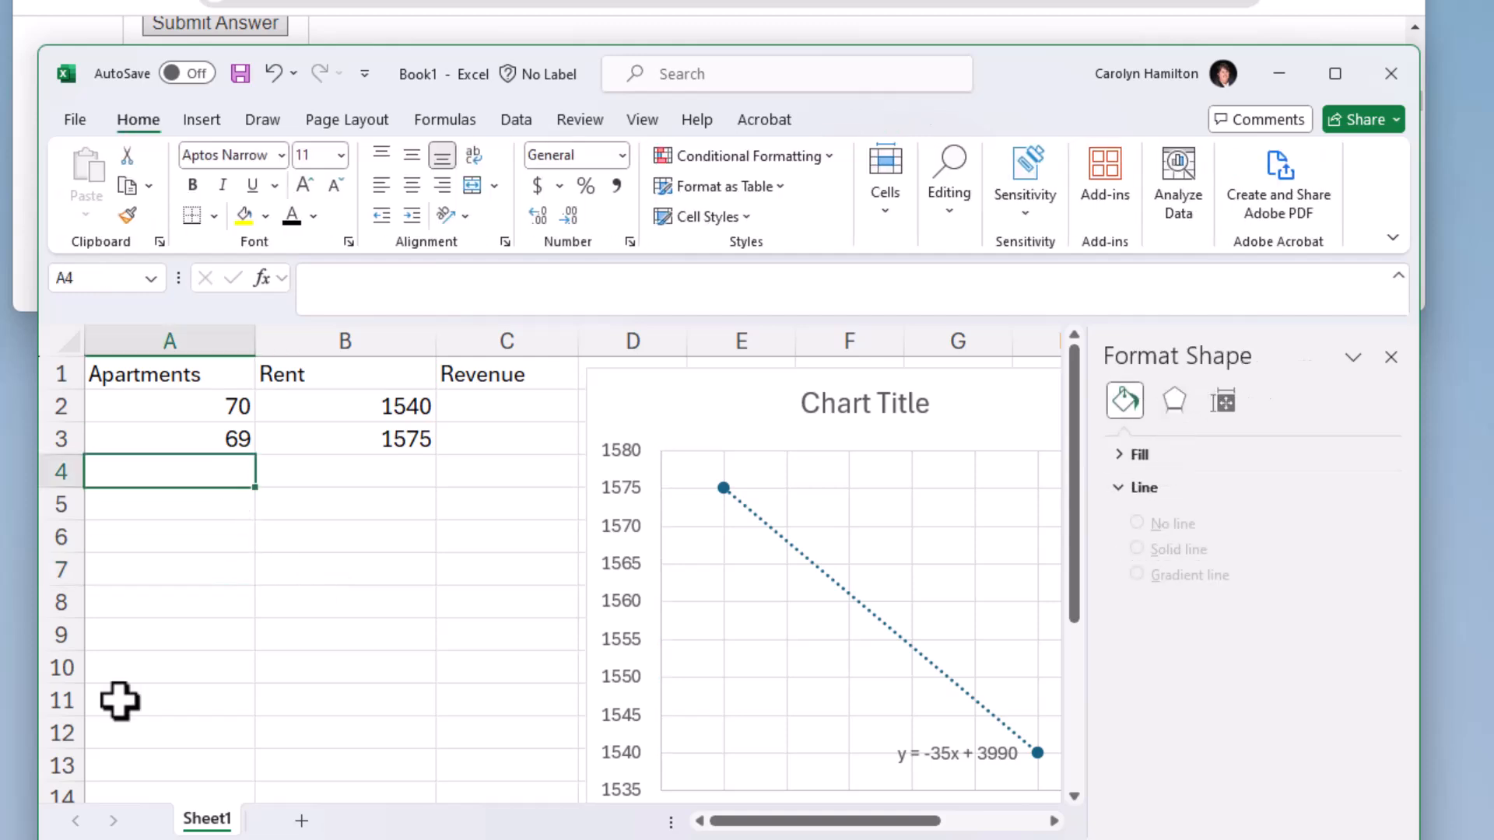
text(68)
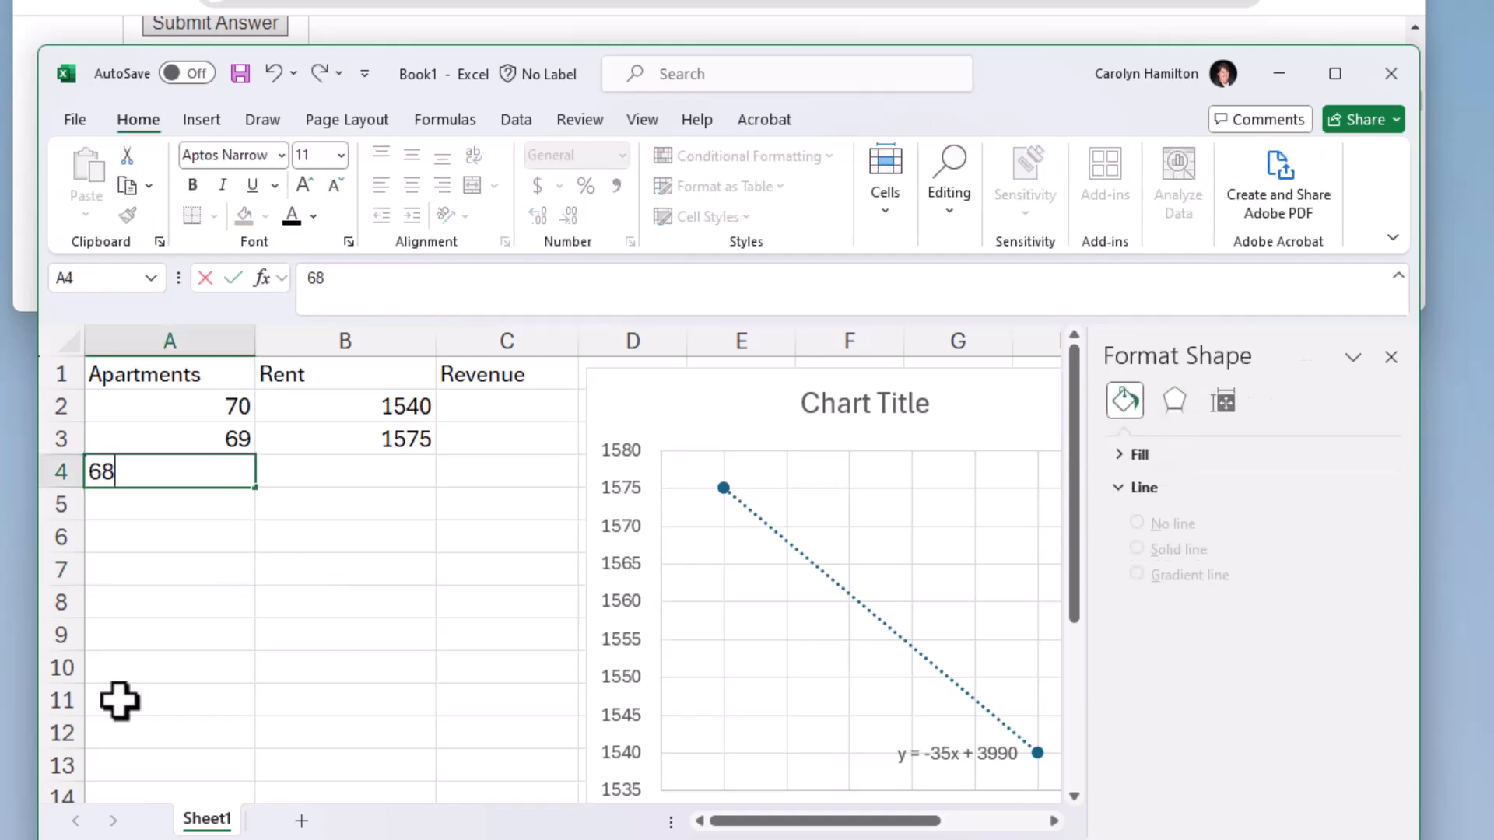
key(Tab)
Calculate the rent in cell B4 from the trendline equation with the formula =-35*A4+3990.
text(=)
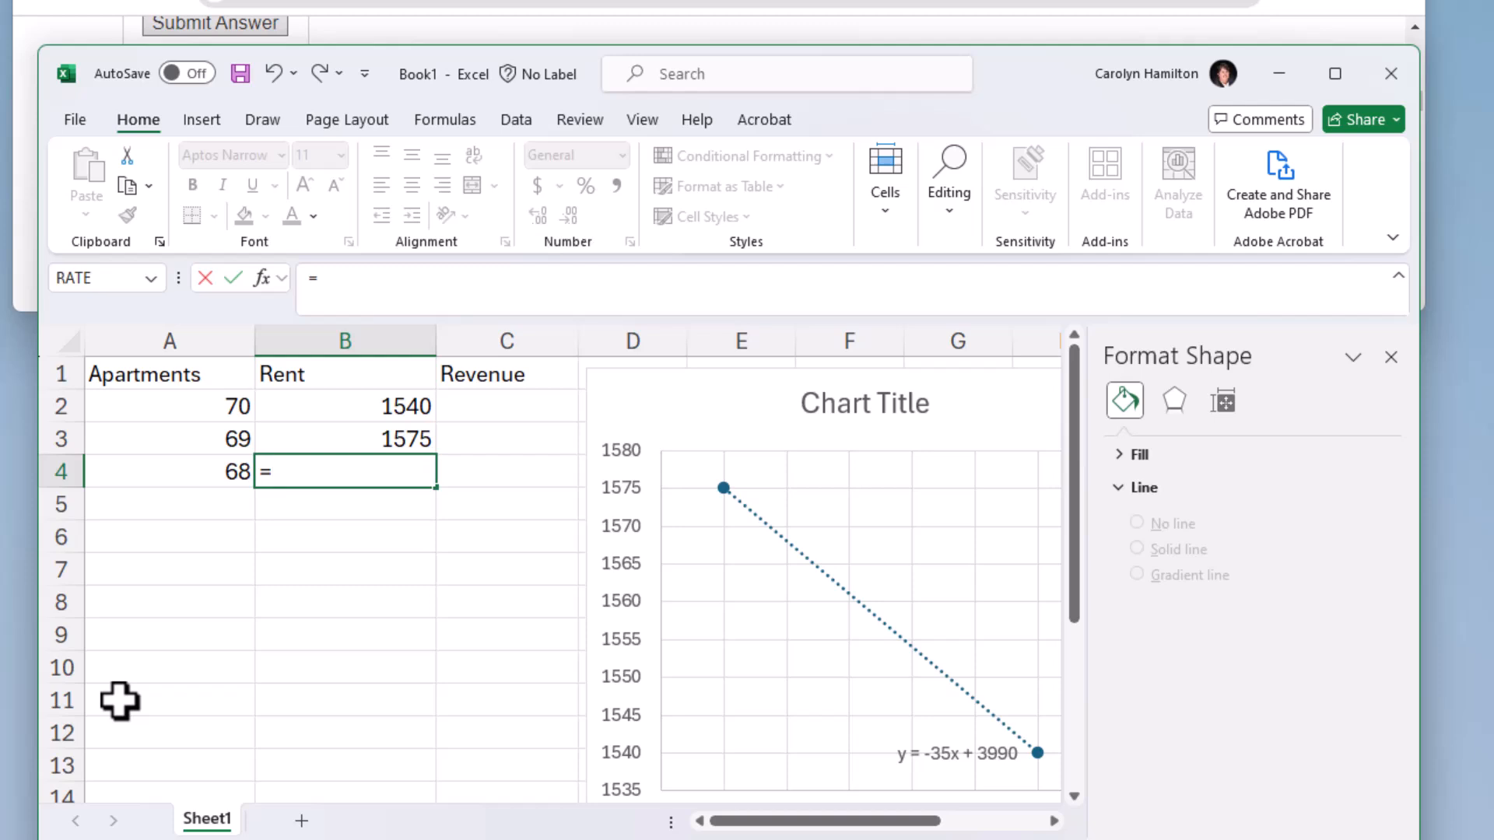
key(BackSpace)
key(BackSpace)
key(BackSpace)
key(Left)
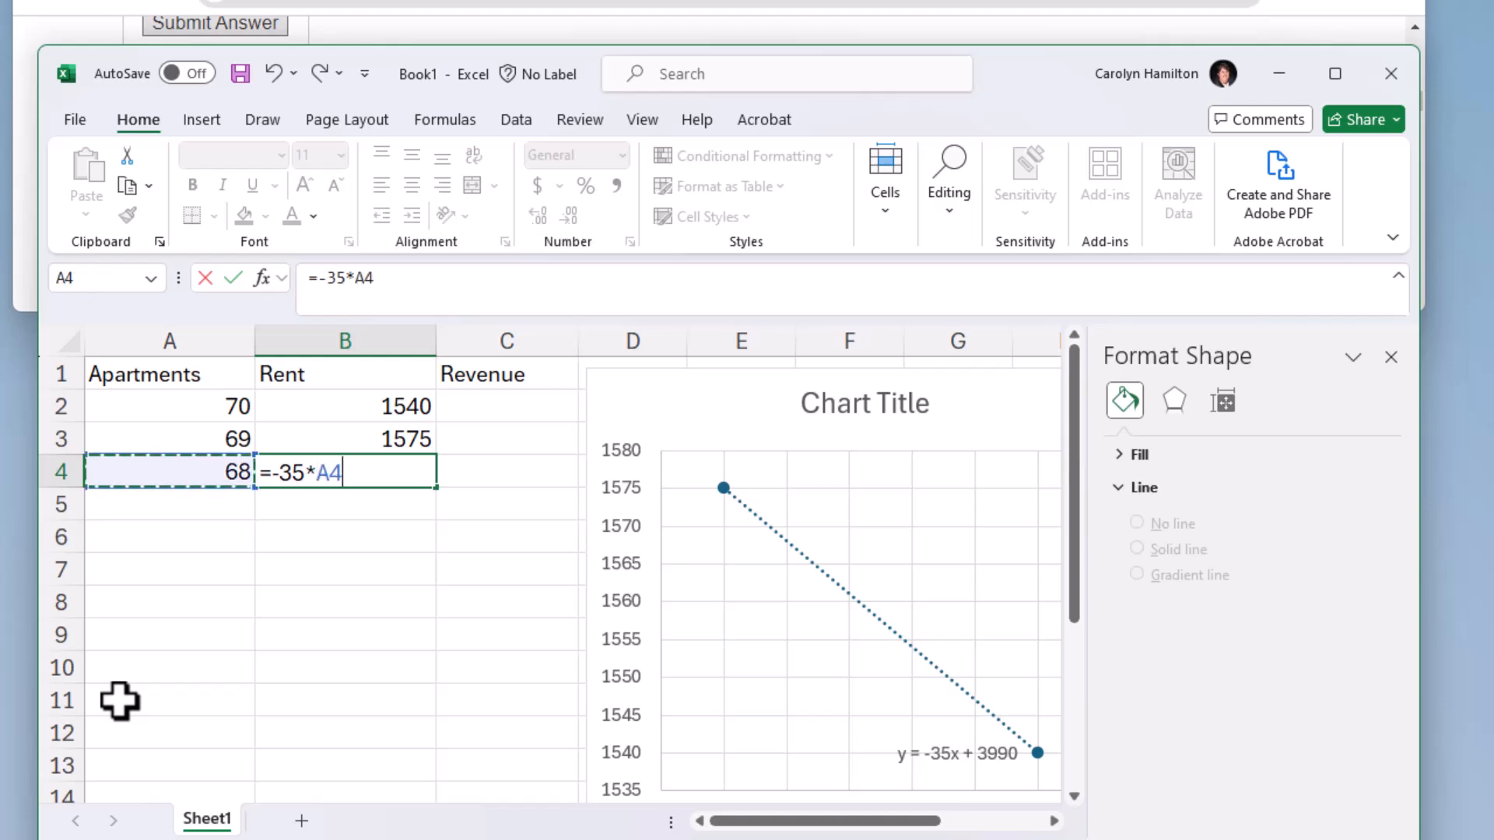
text(+ )
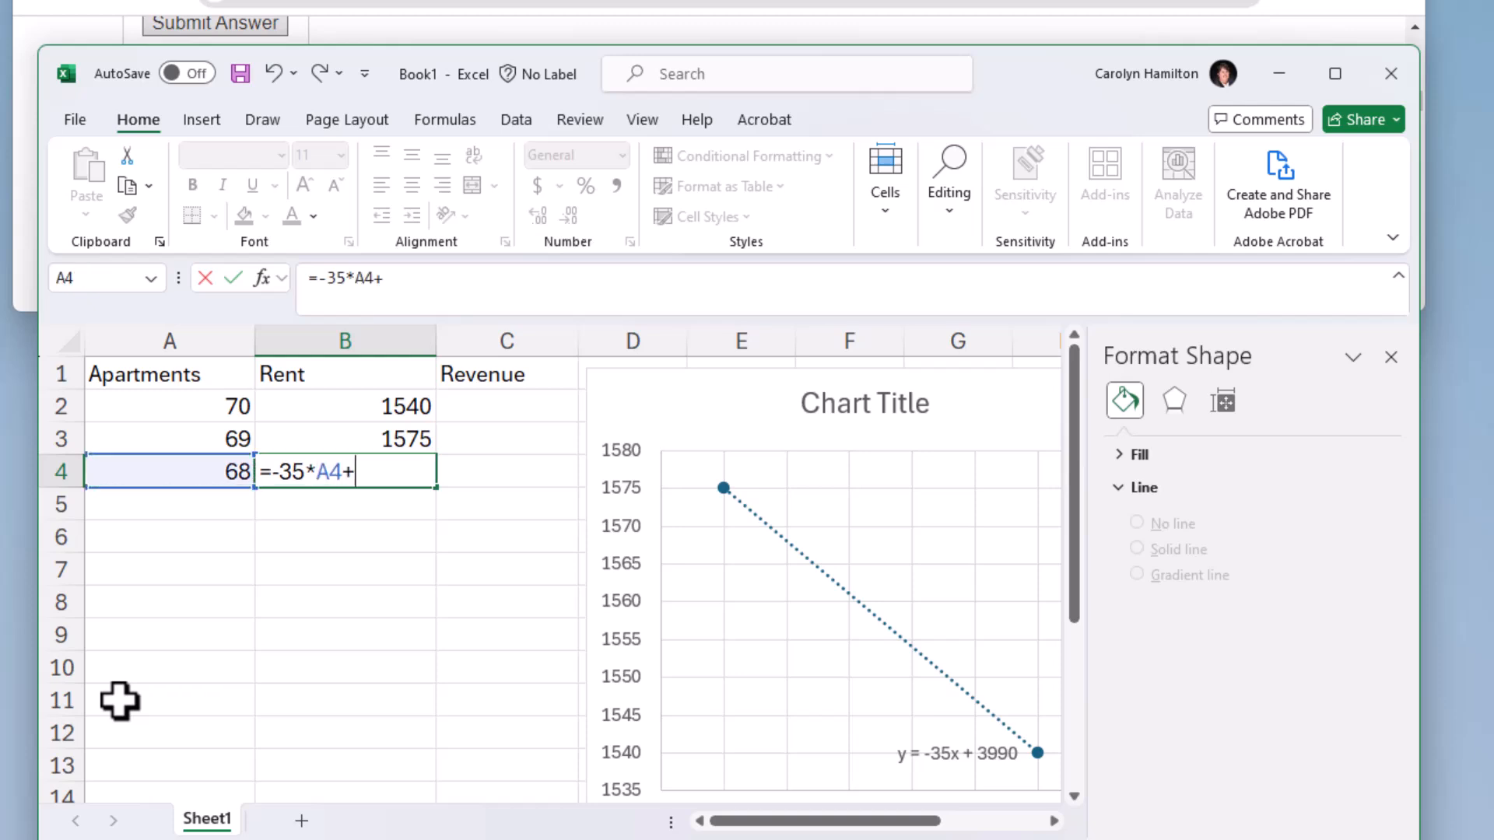
text(3990)
key(Return)
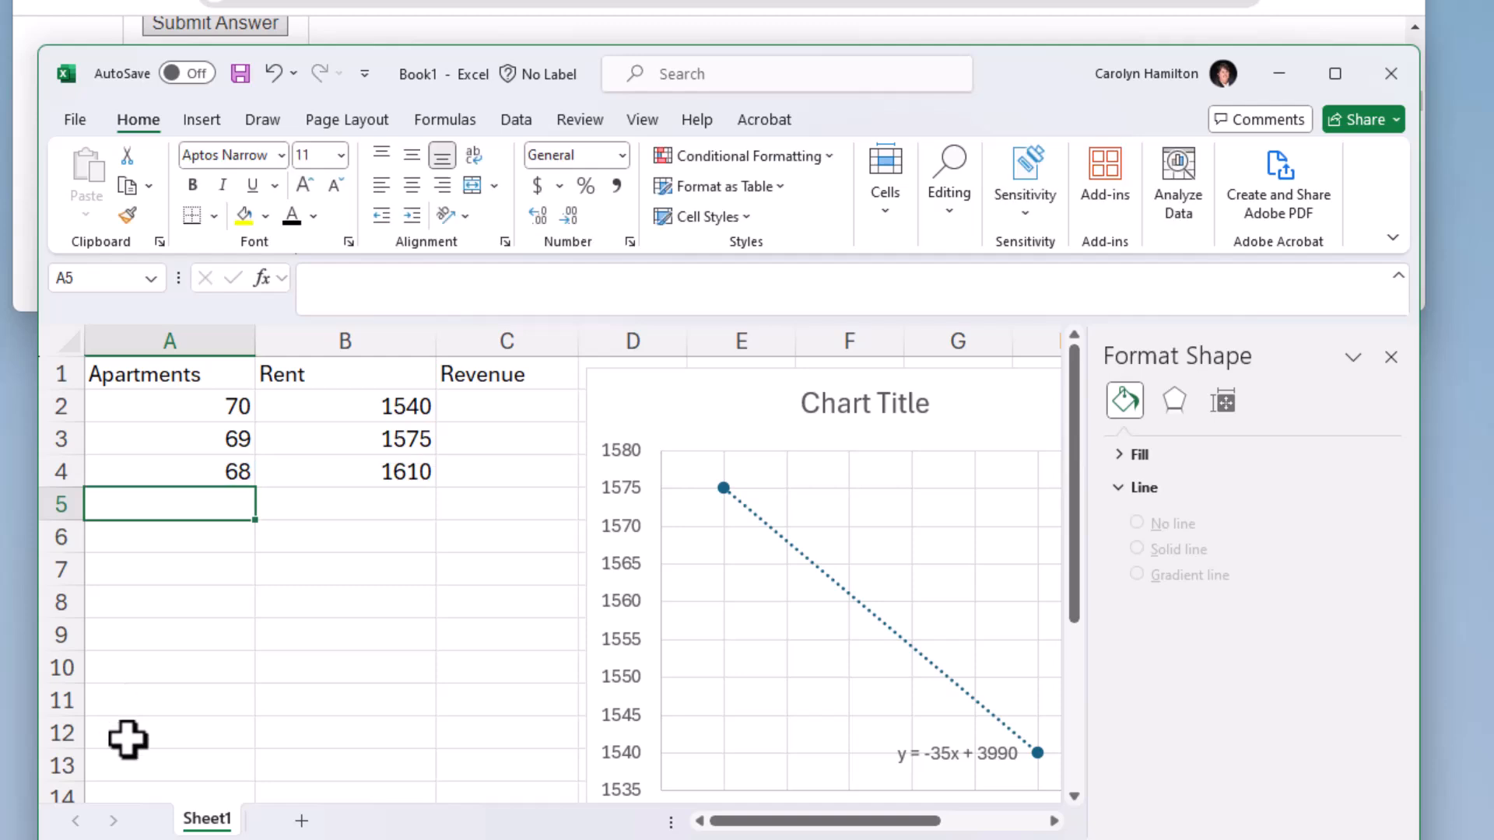
Continue the decreasing apartments series from A3:A4 down to cell A8.
drag(397, 432, 393, 467)
key(ctrl+d)
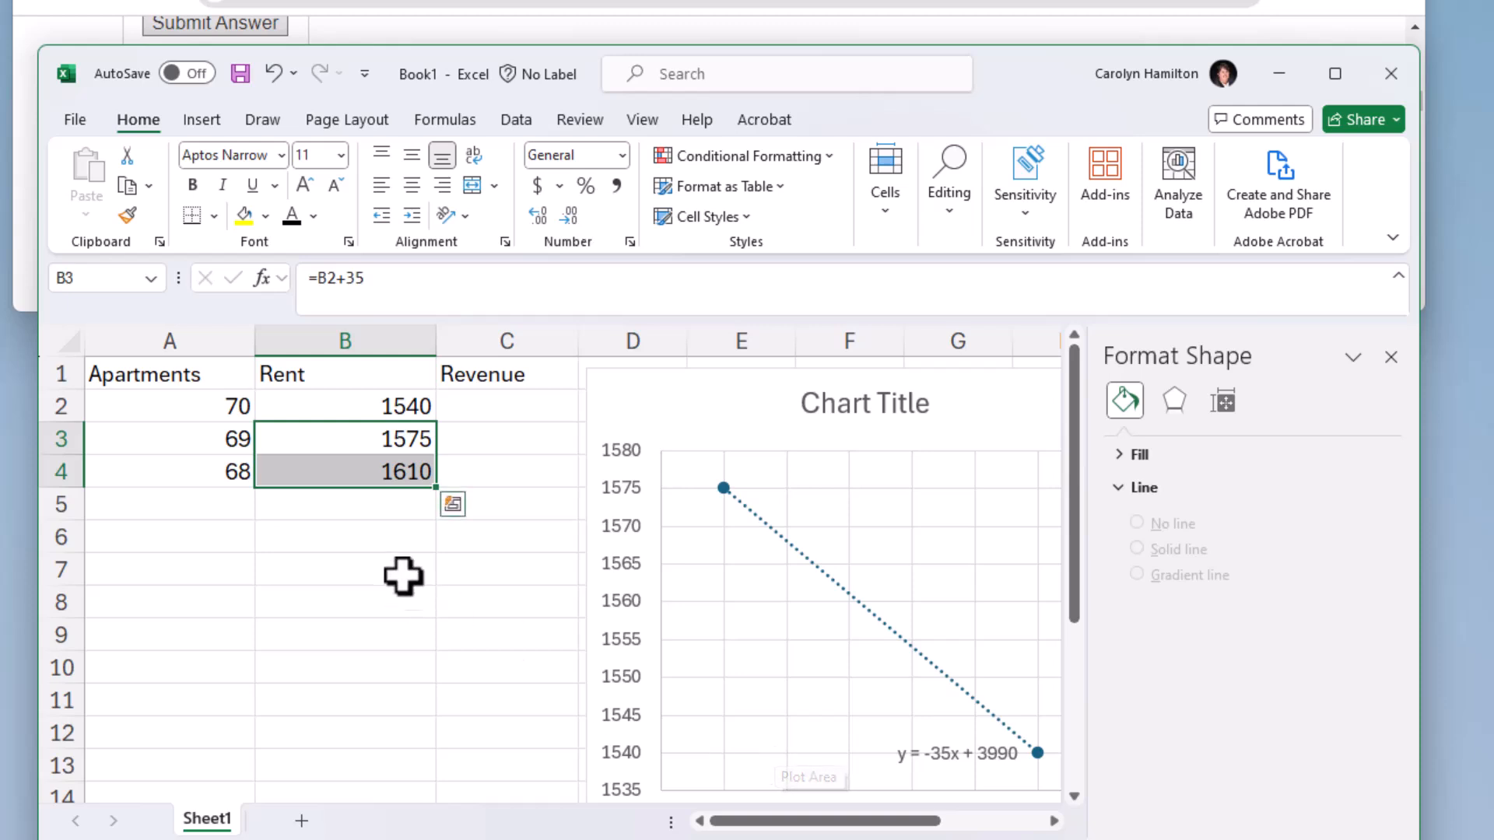
drag(200, 442, 244, 633)
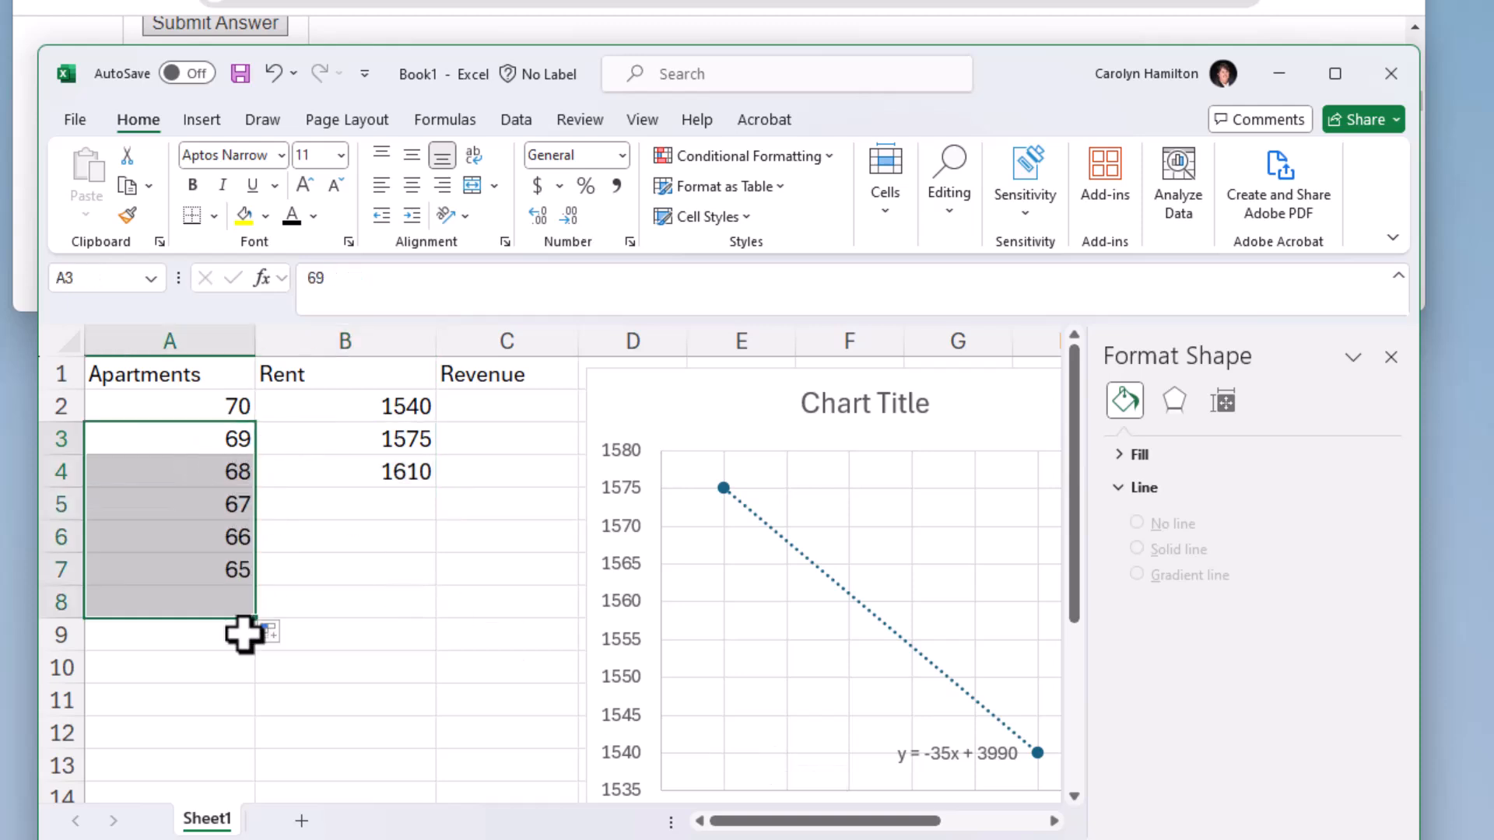
Fill the rent formula from B4 down to B9 and enter 63 apartments in cell A9.
click(407, 468)
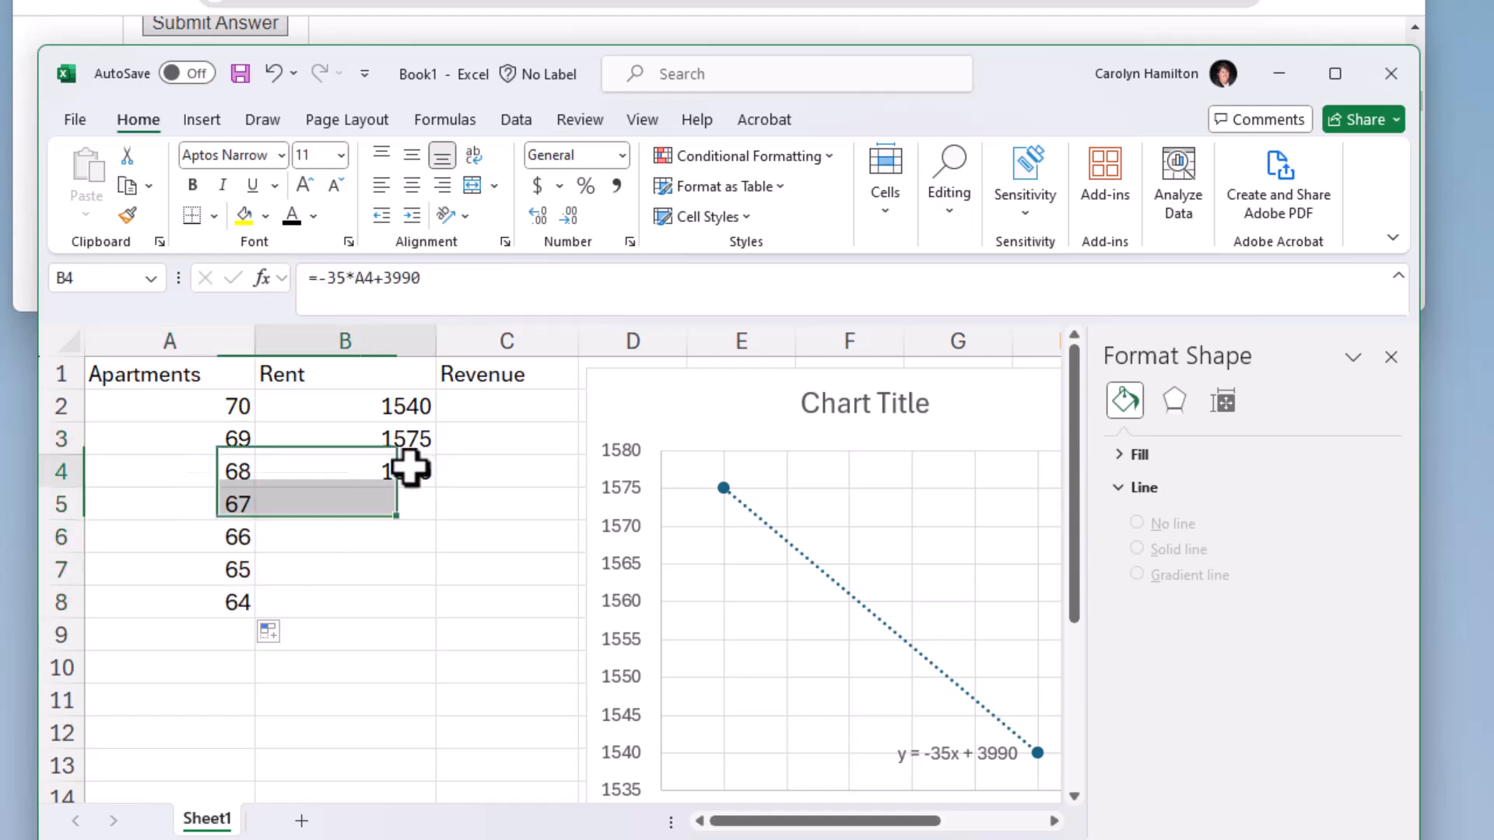
drag(438, 491, 431, 615)
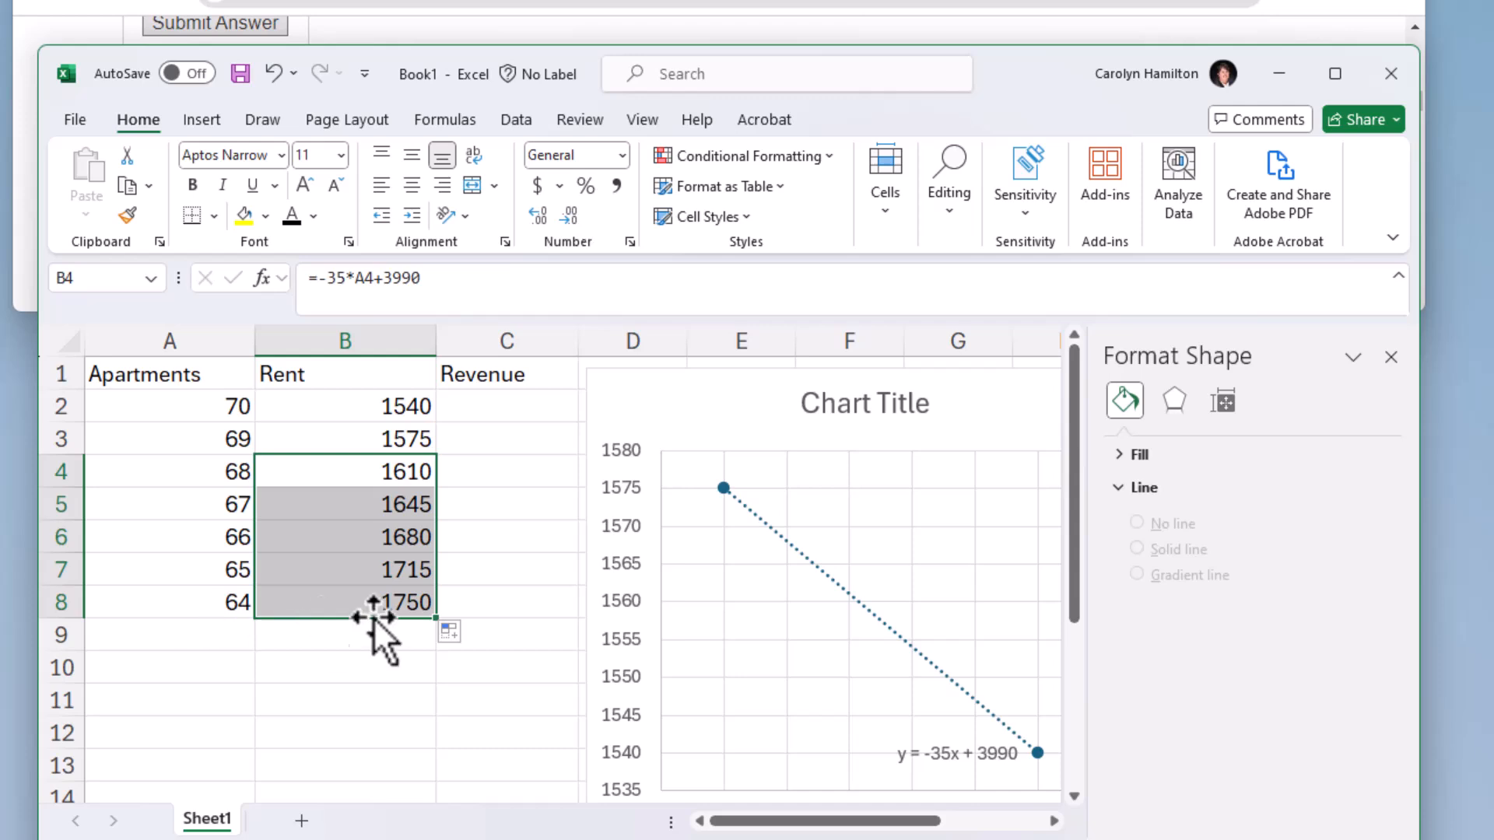
drag(438, 620, 438, 652)
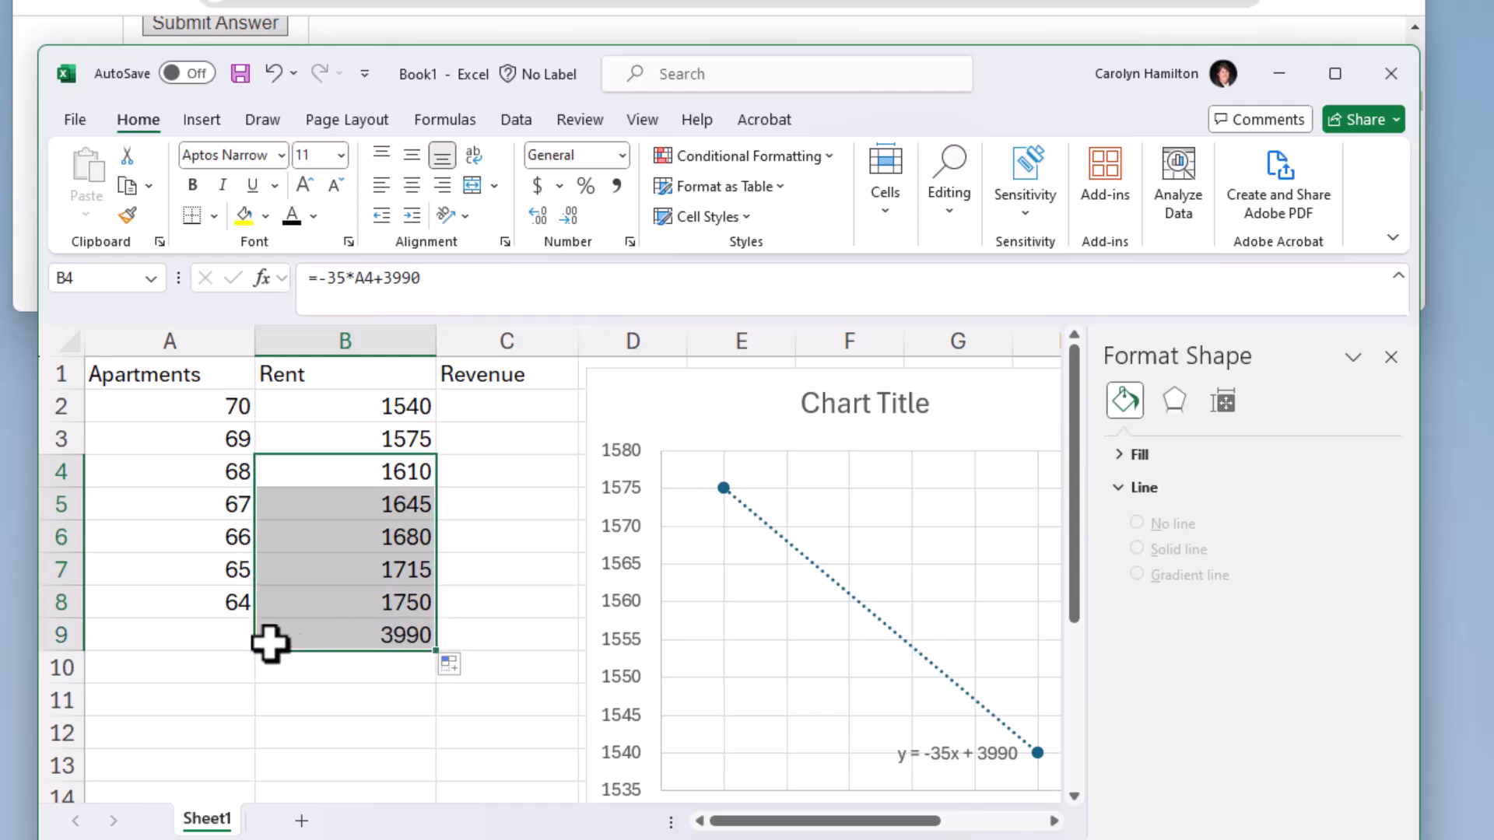
click(223, 634)
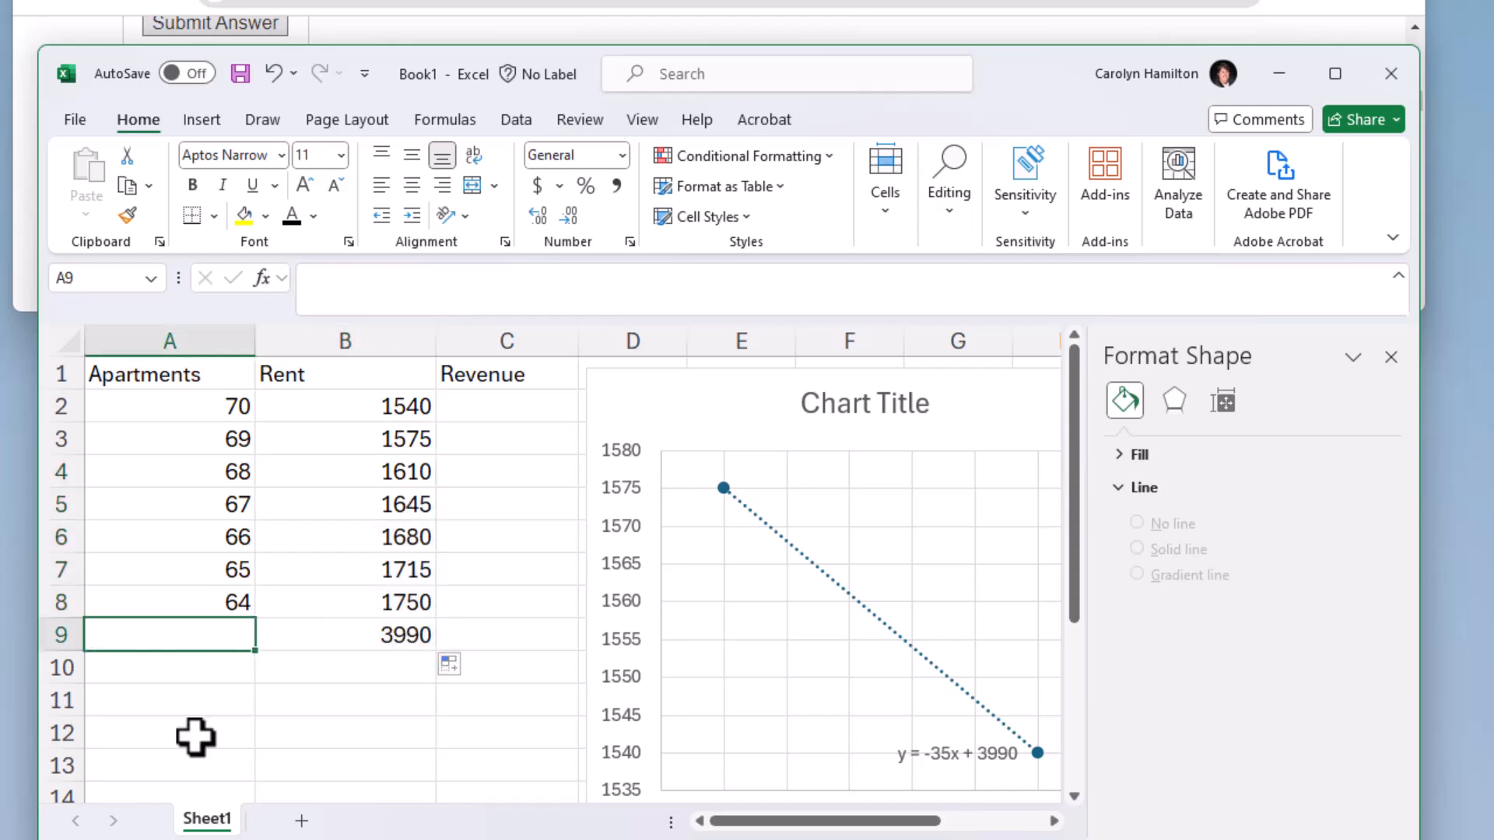
text(63)
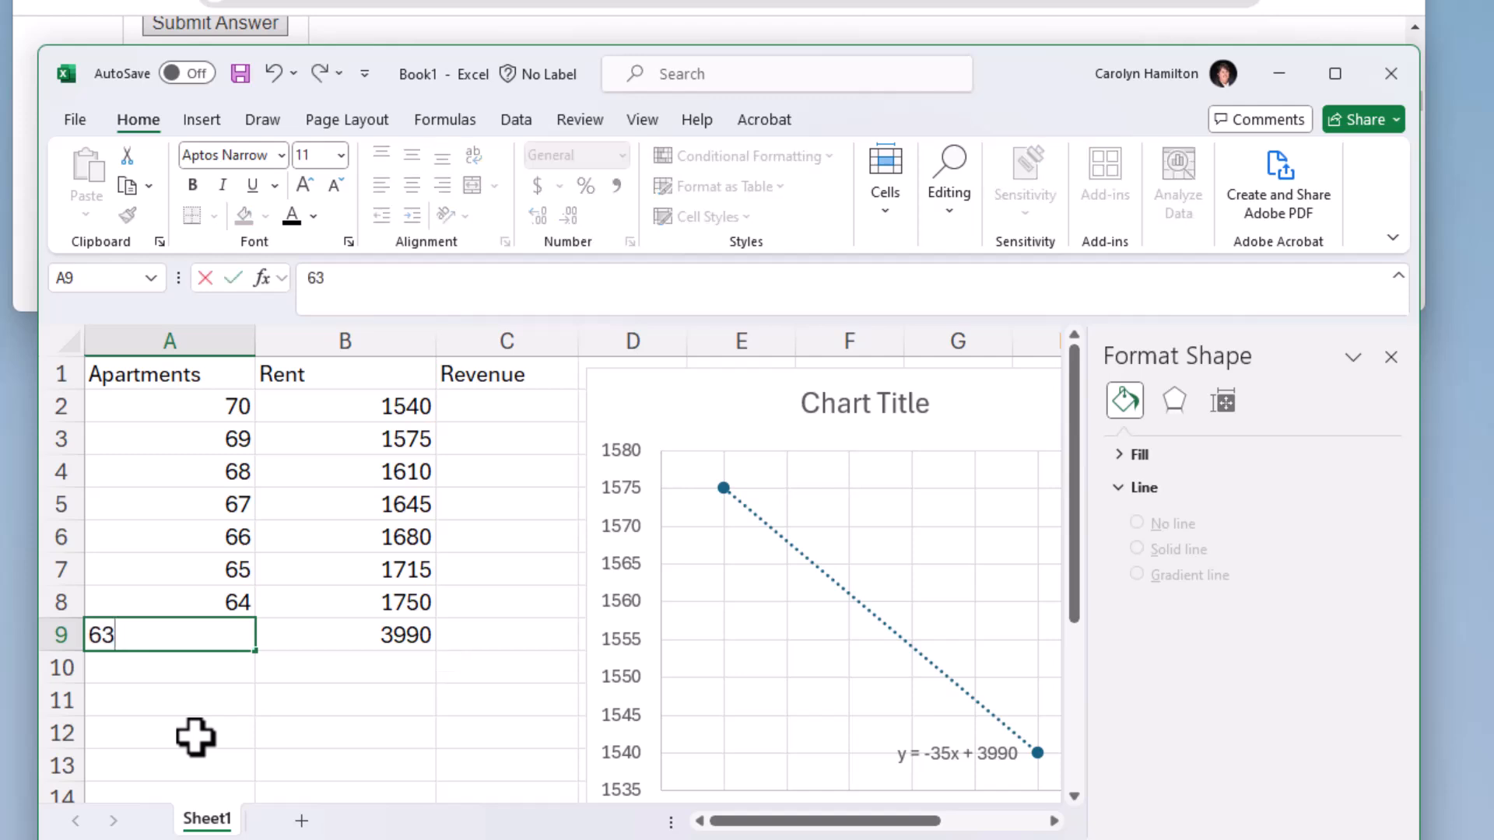
key(Tab)
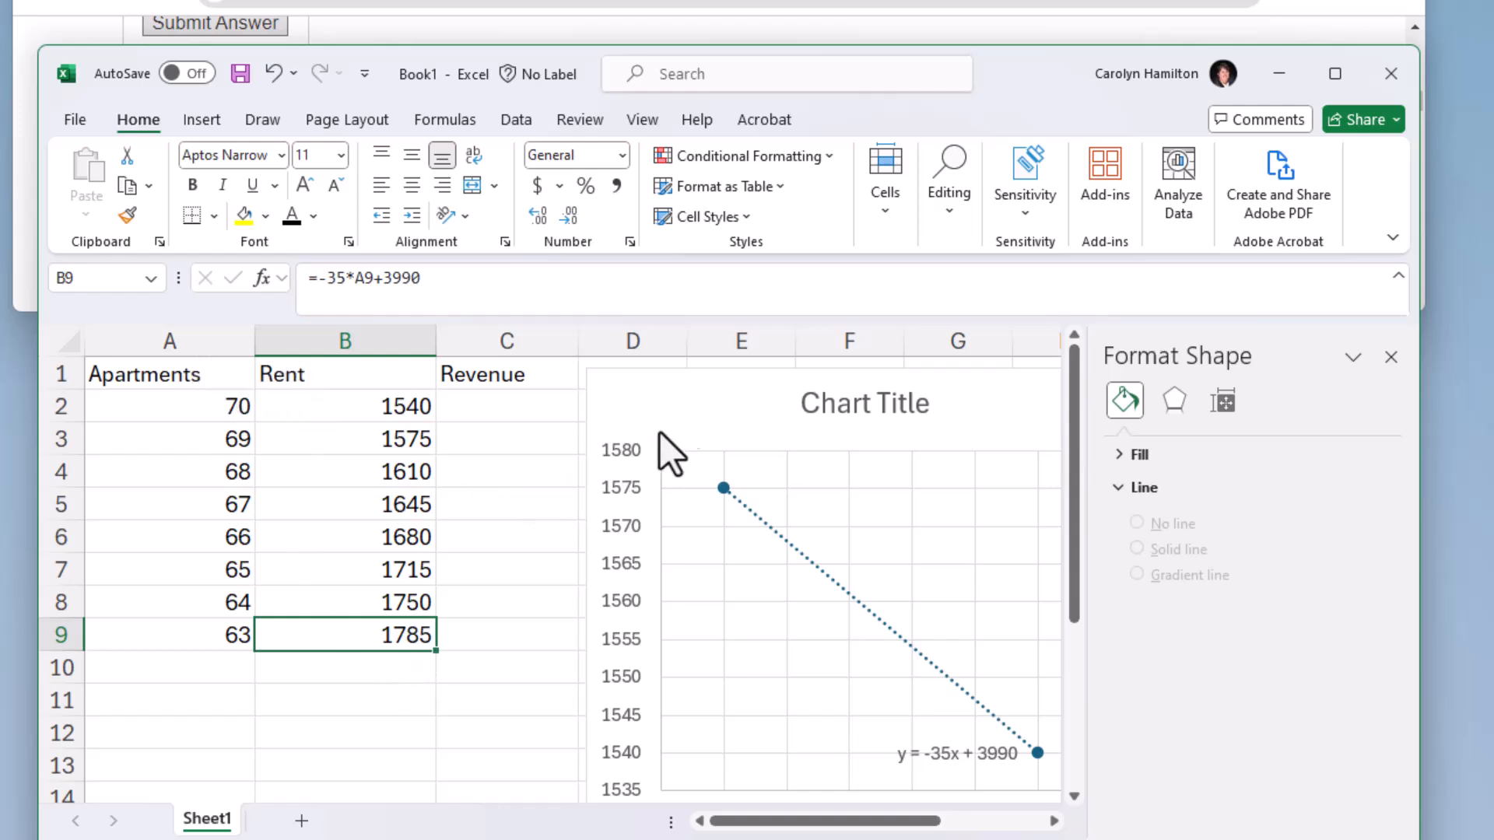
Move the scatter chart over to column E and calculate revenue with =A2*B2 in C2, filled down to C9.
click(740, 407)
drag(740, 407, 890, 400)
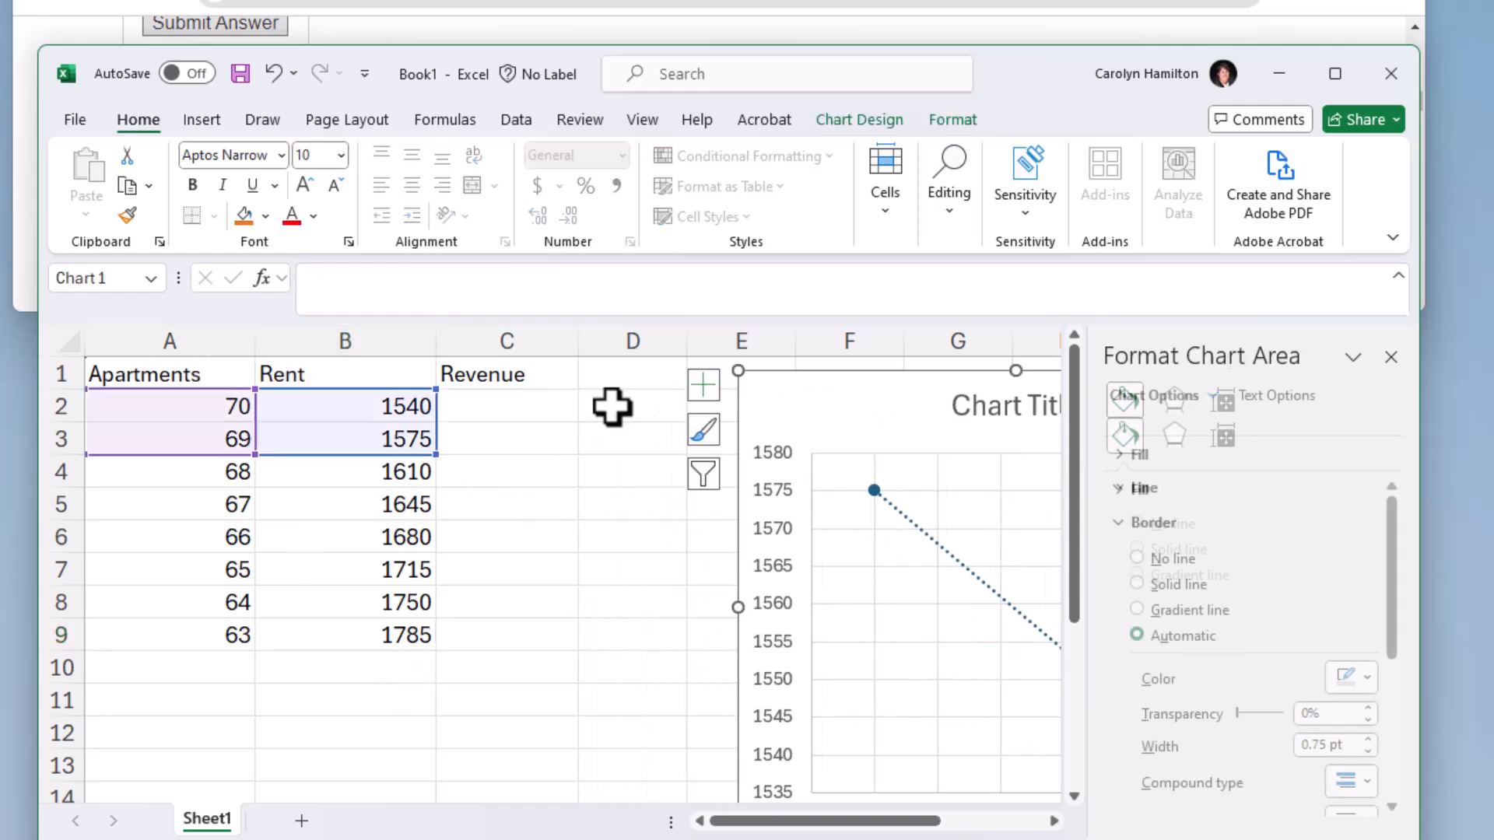
click(577, 411)
text(=)
key(Left)
key(Left)
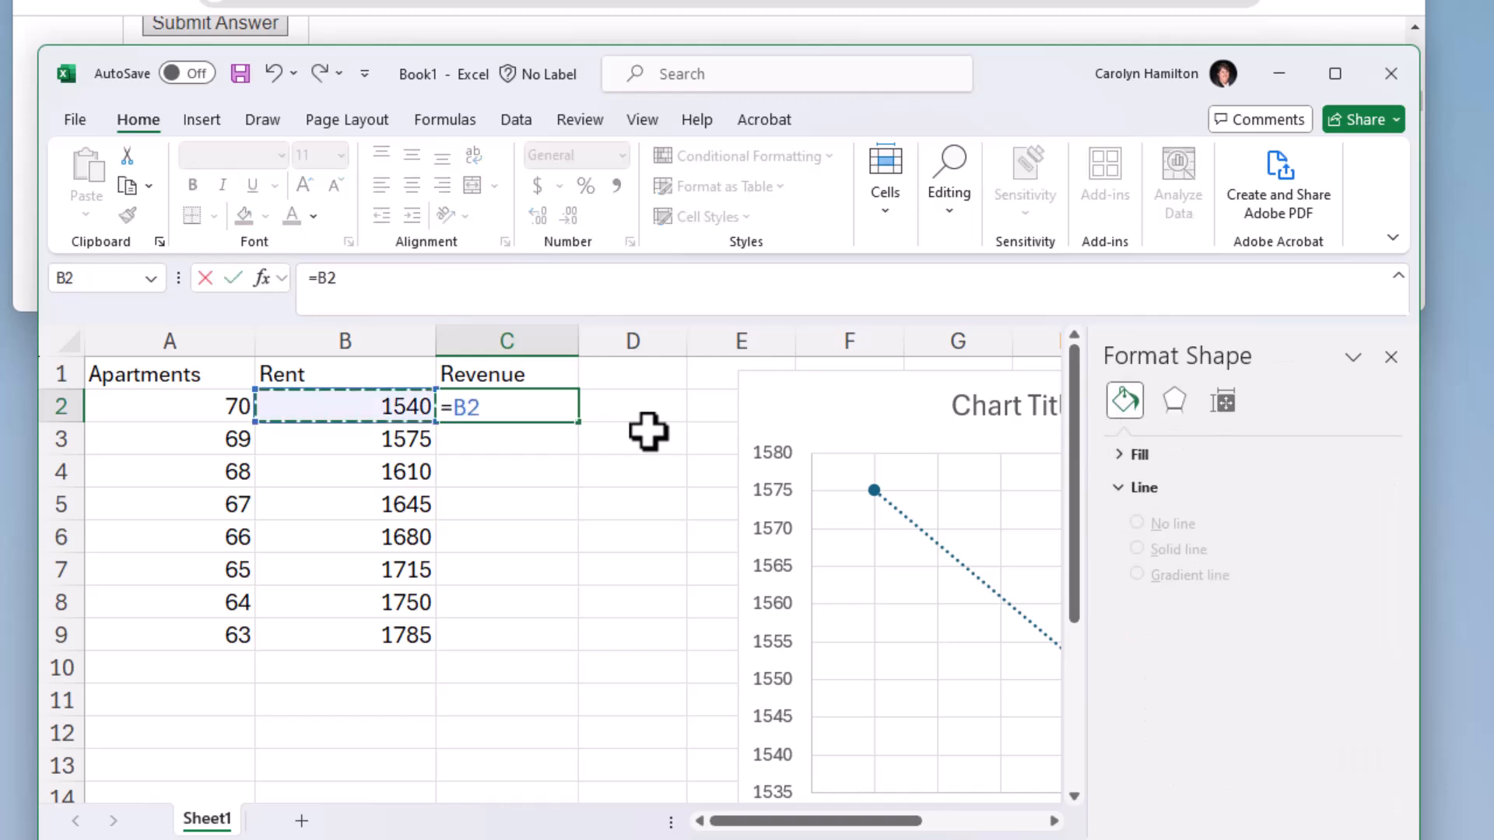
text(*)
key(Left)
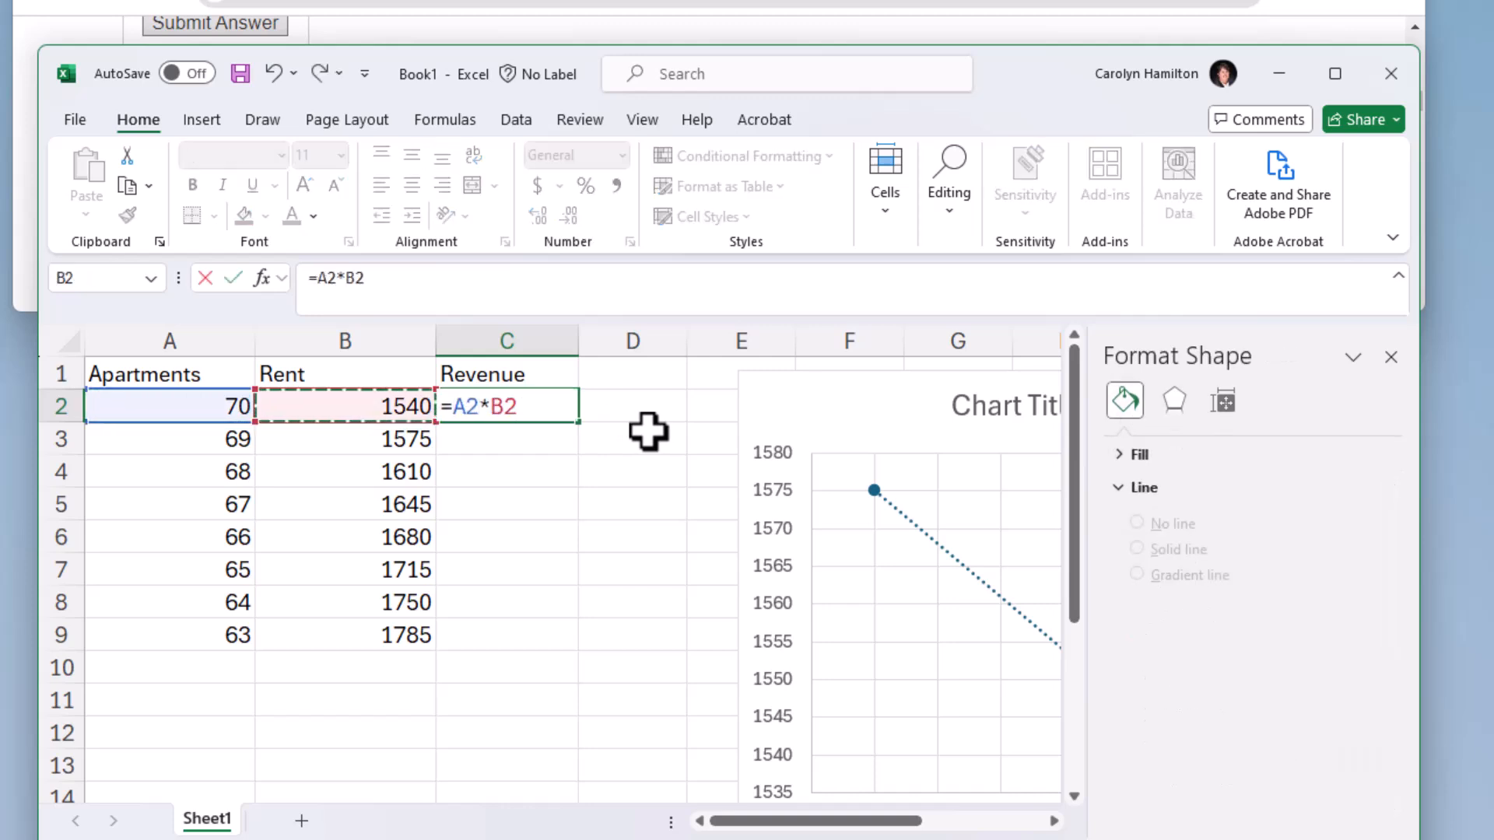
key(Return)
click(537, 399)
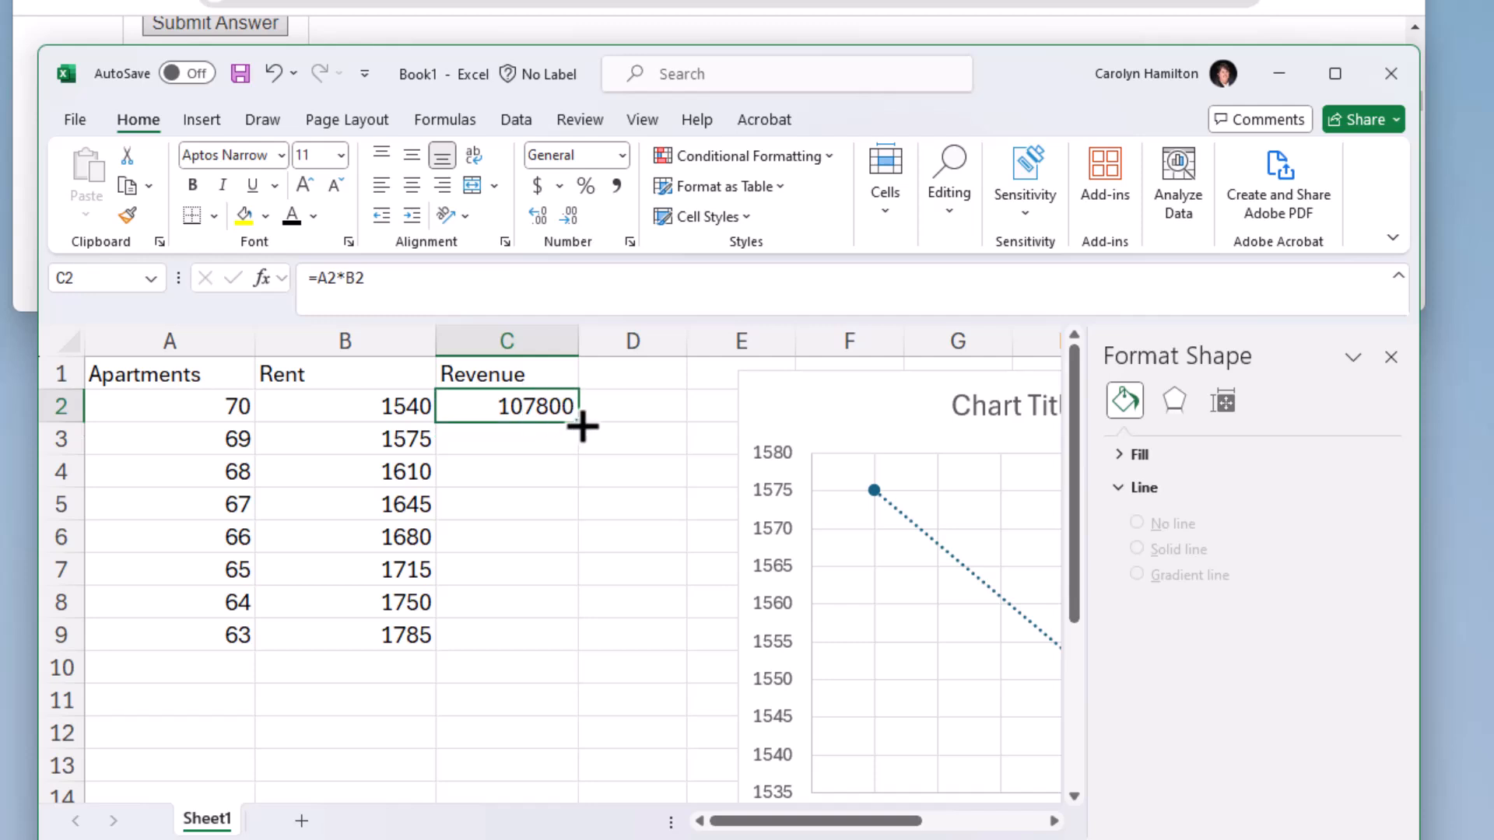
double_click(577, 421)
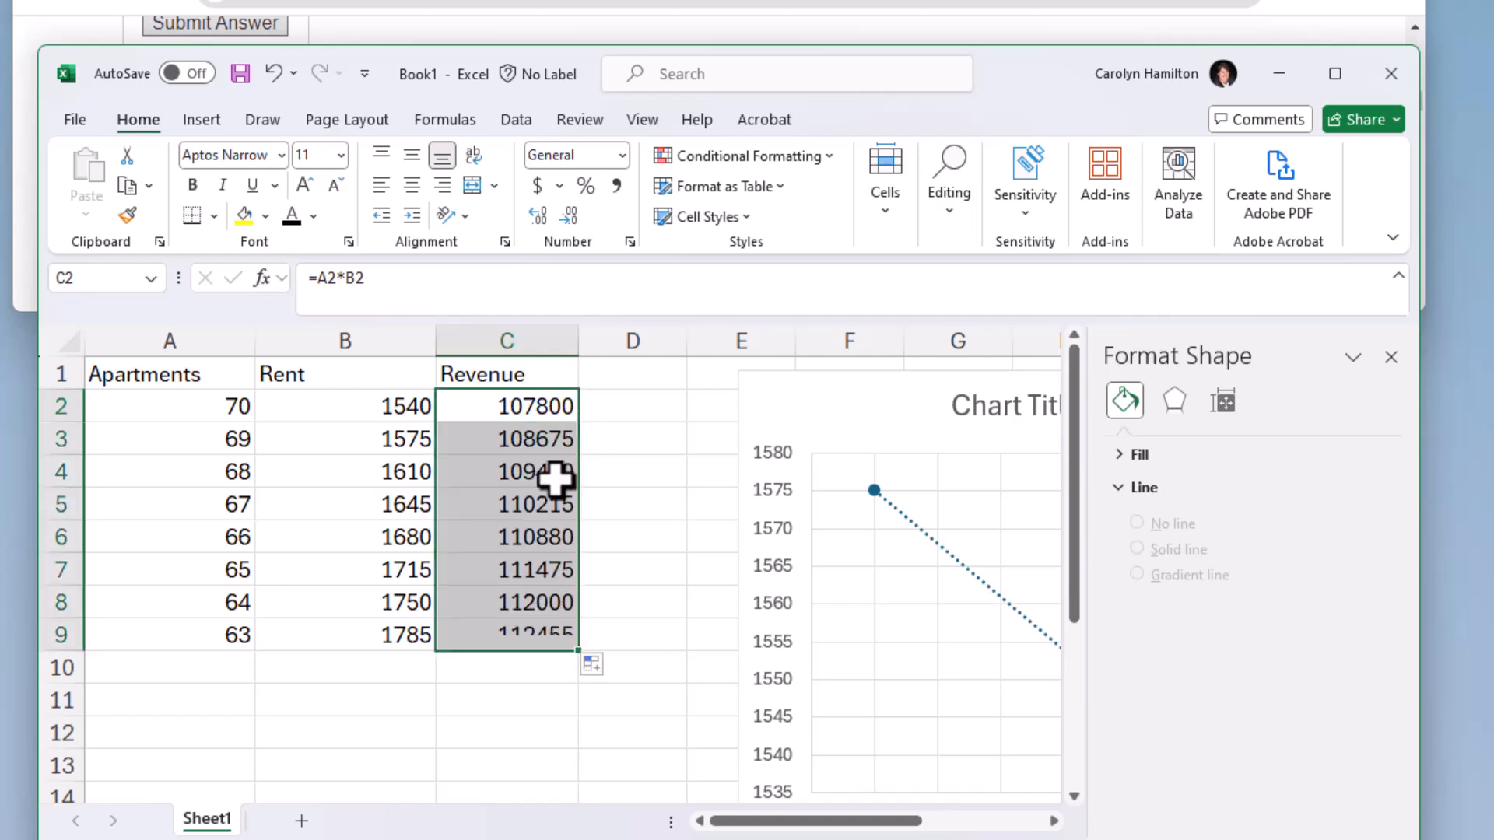
Set up Solver to maximize the revenue in cell C9 by changing the number of apartments in cell A9.
click(192, 636)
drag(183, 633, 505, 635)
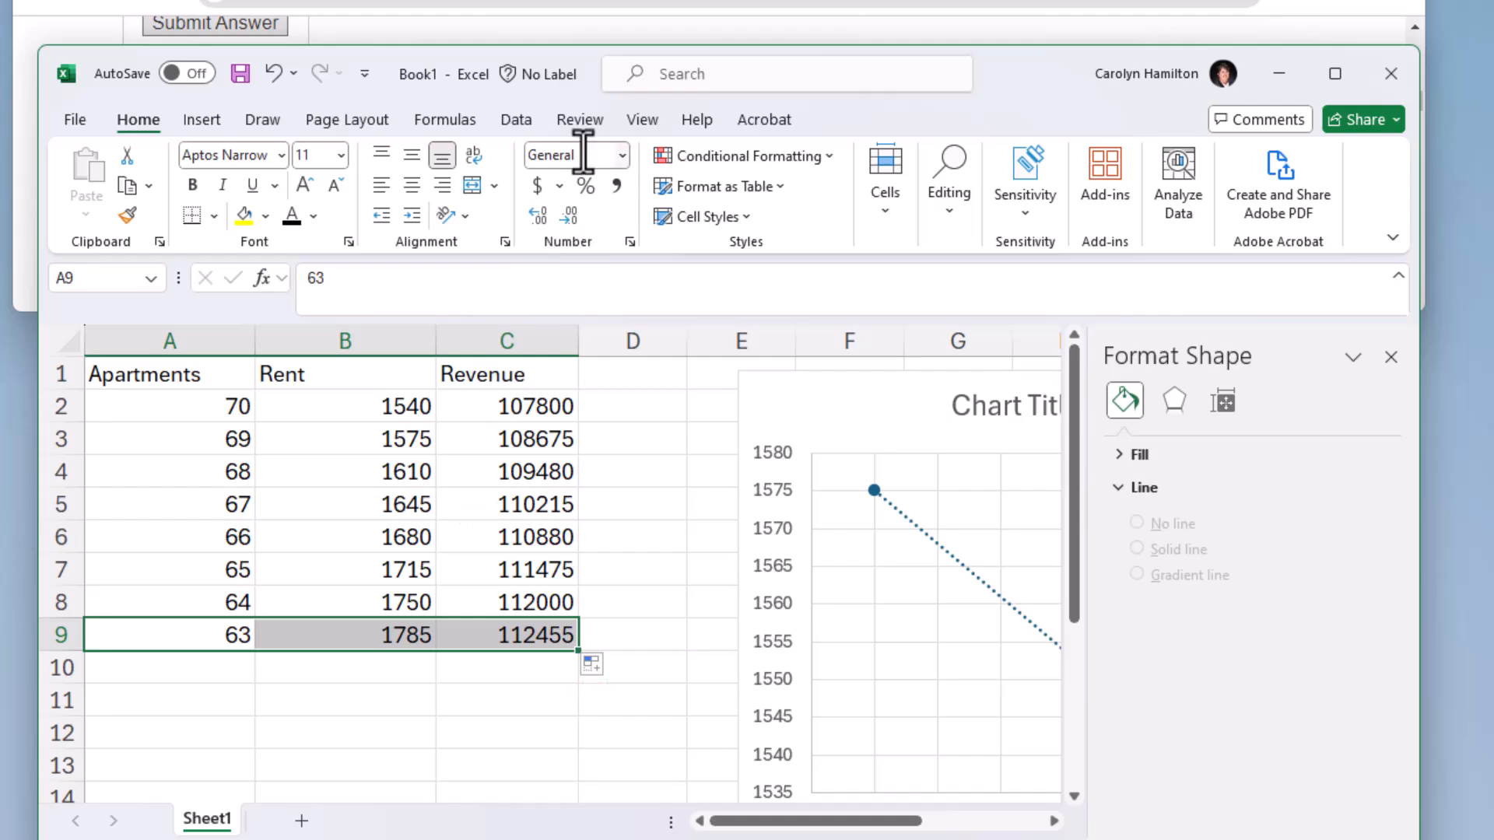
click(518, 119)
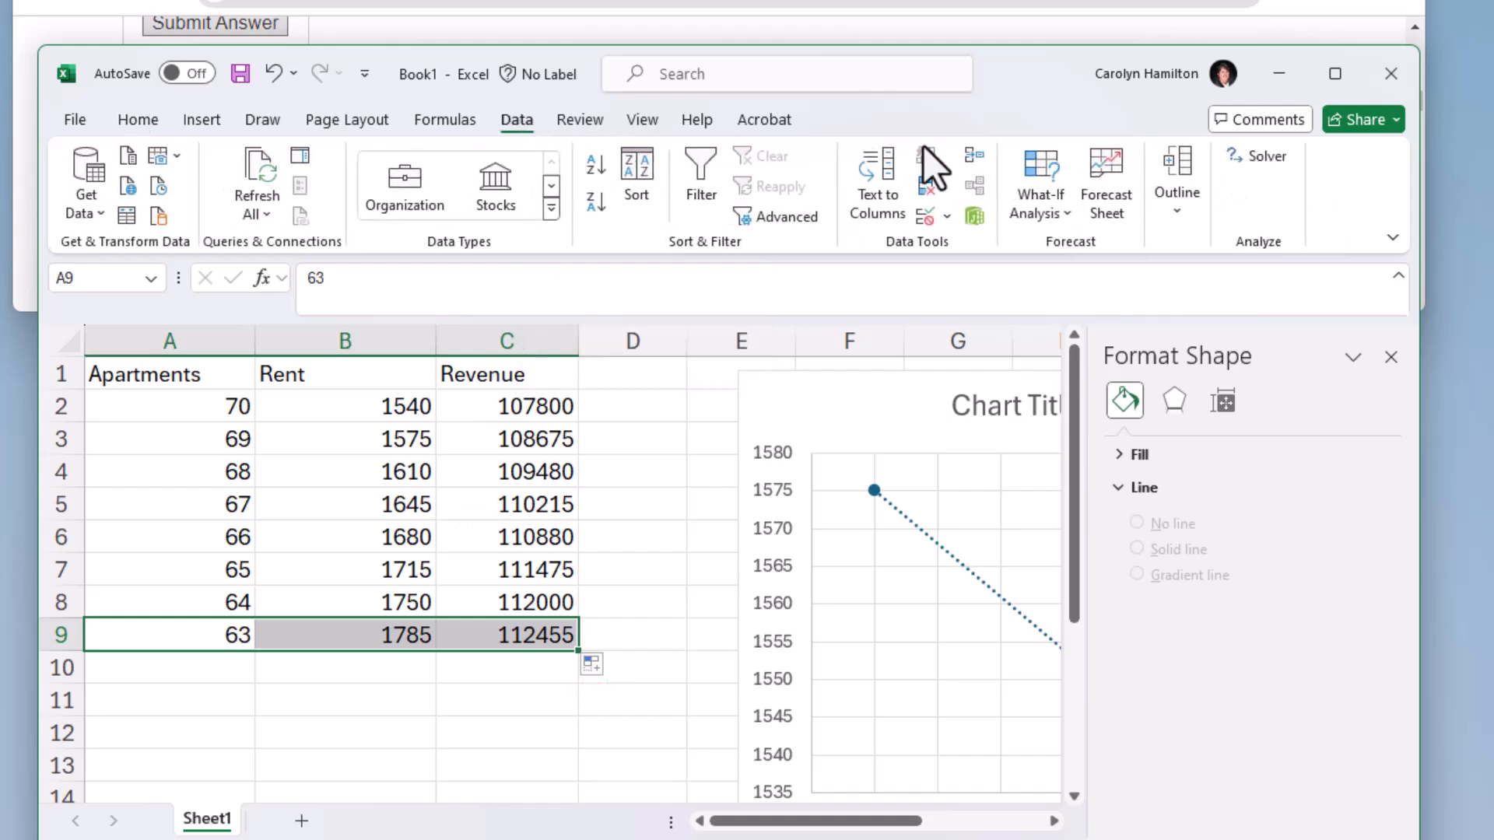
click(1249, 159)
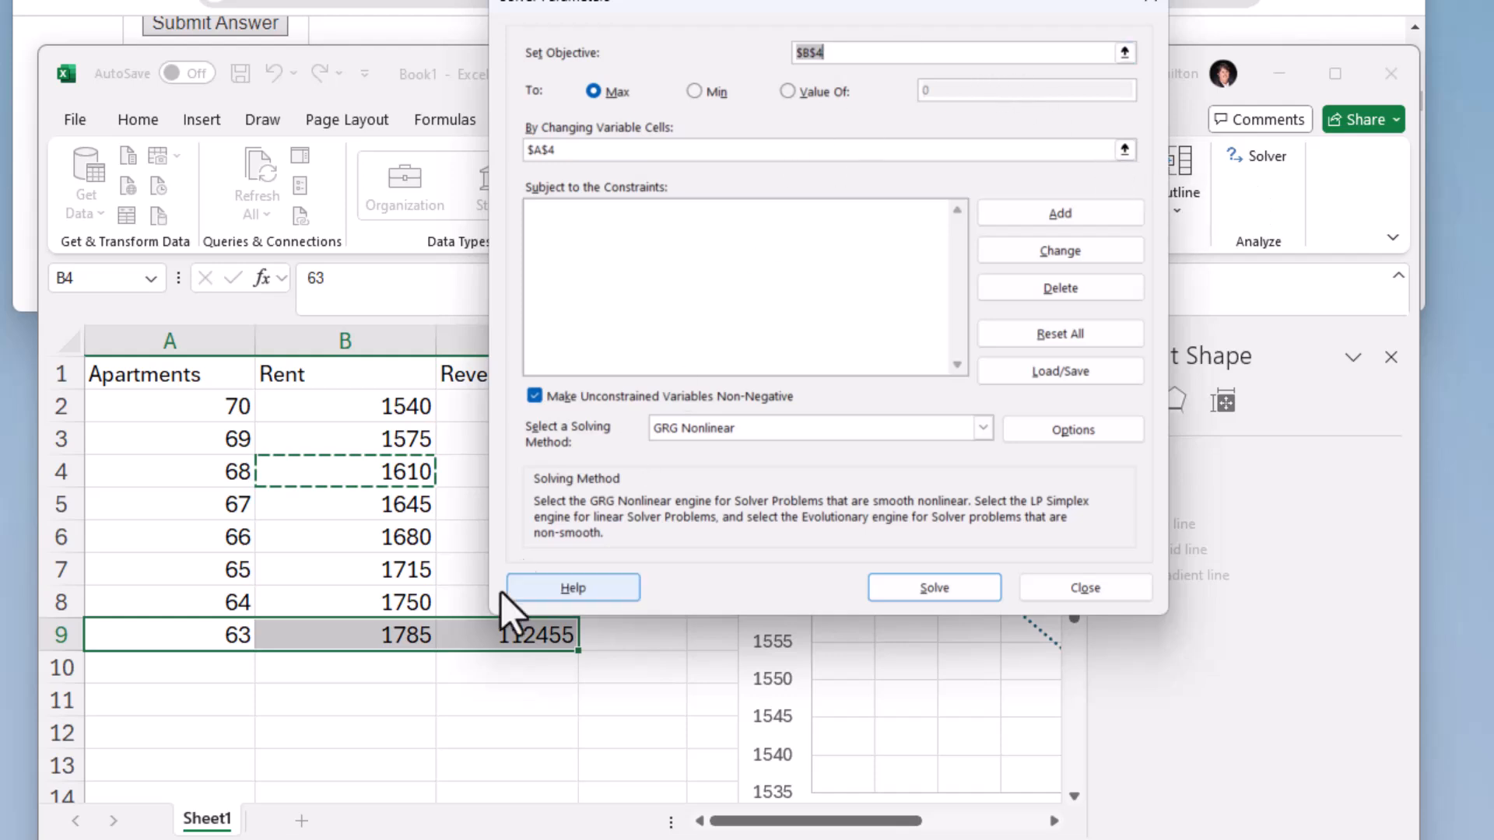
click(520, 642)
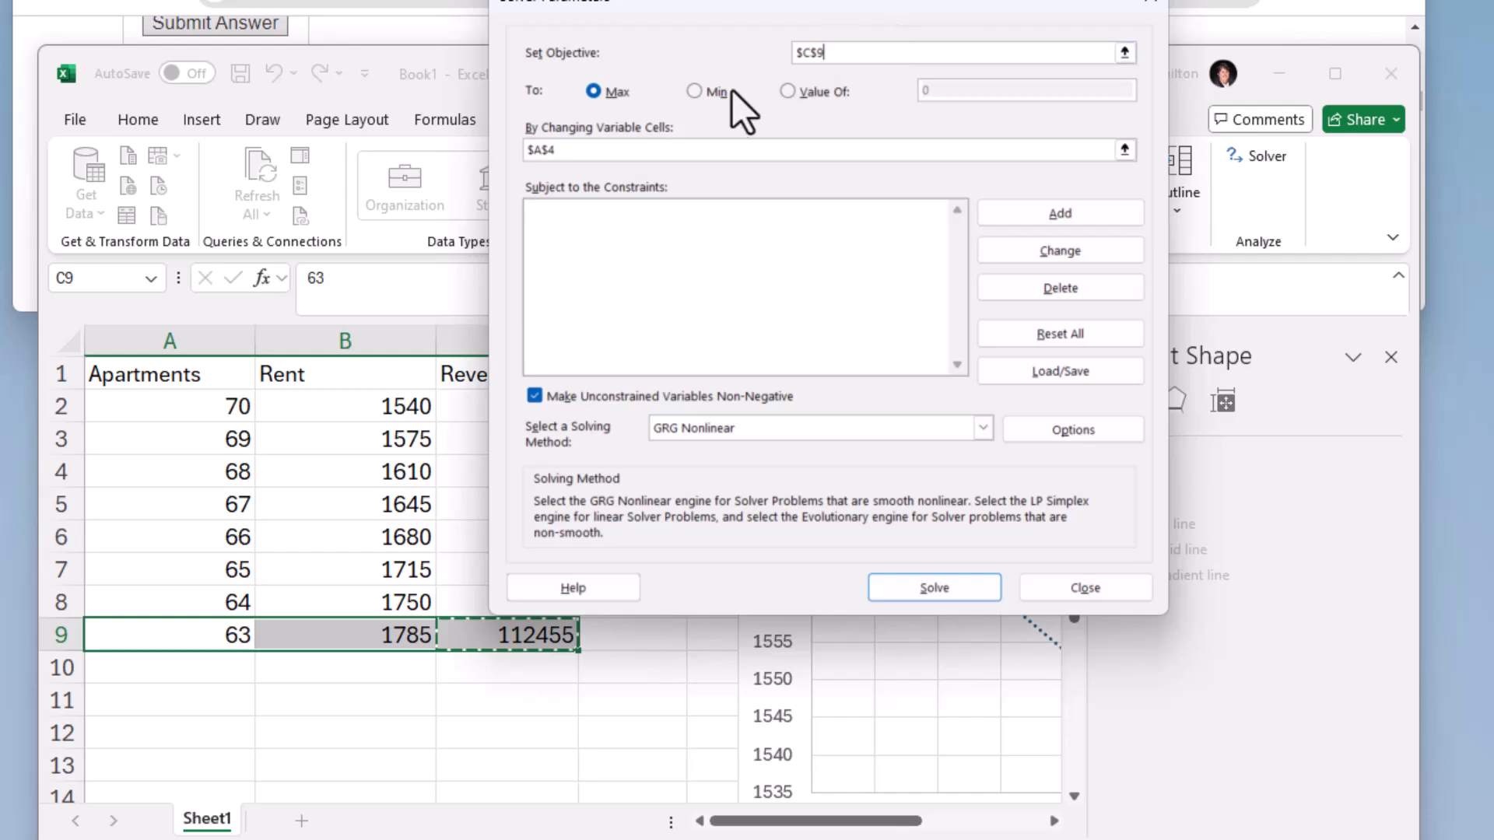
click(567, 148)
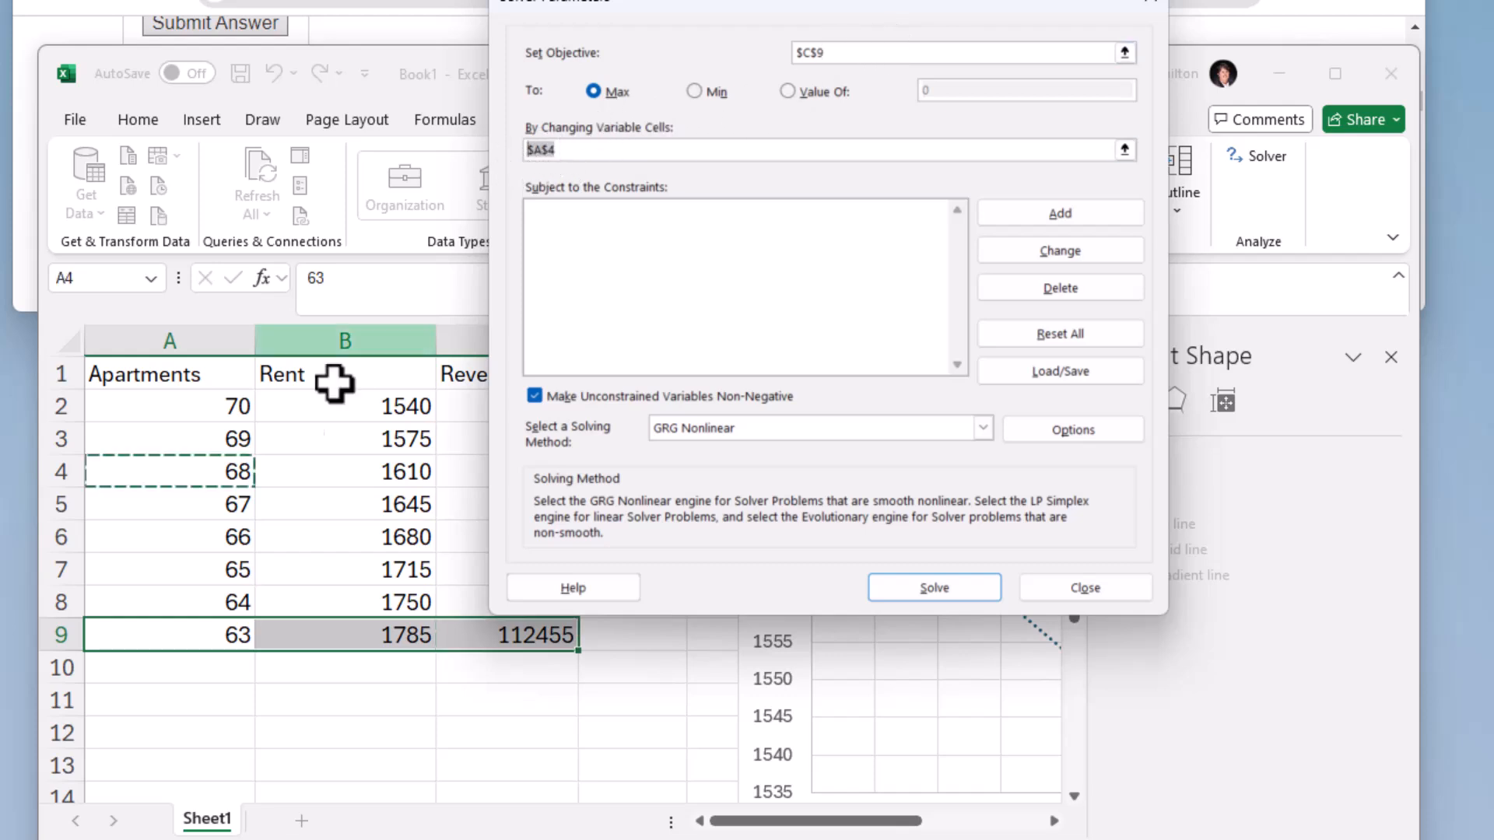
click(193, 652)
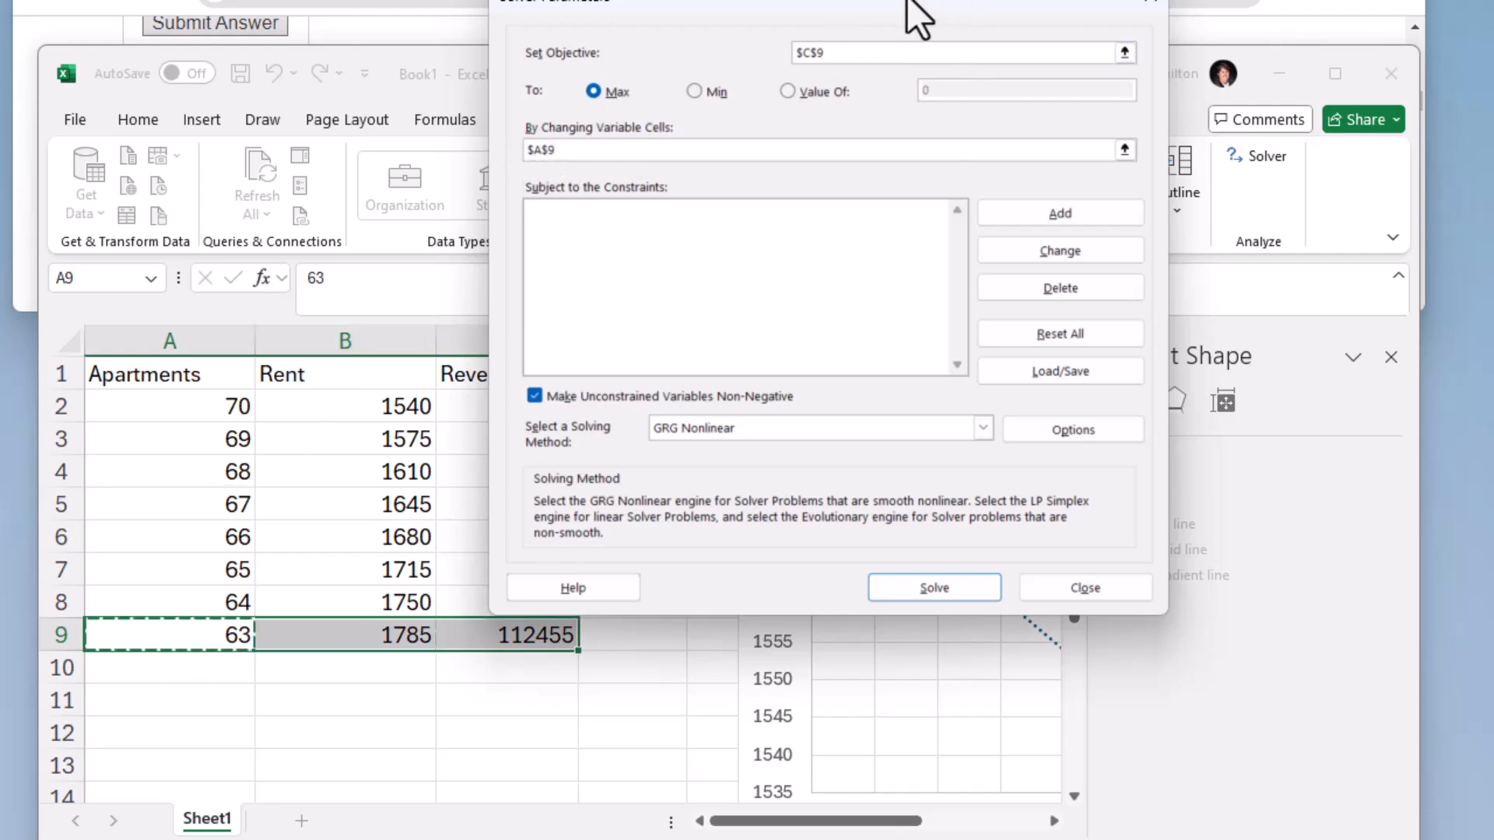
Run Solver on row 9 and keep the Solver solution.
drag(918, 15, 1088, 2)
click(1169, 572)
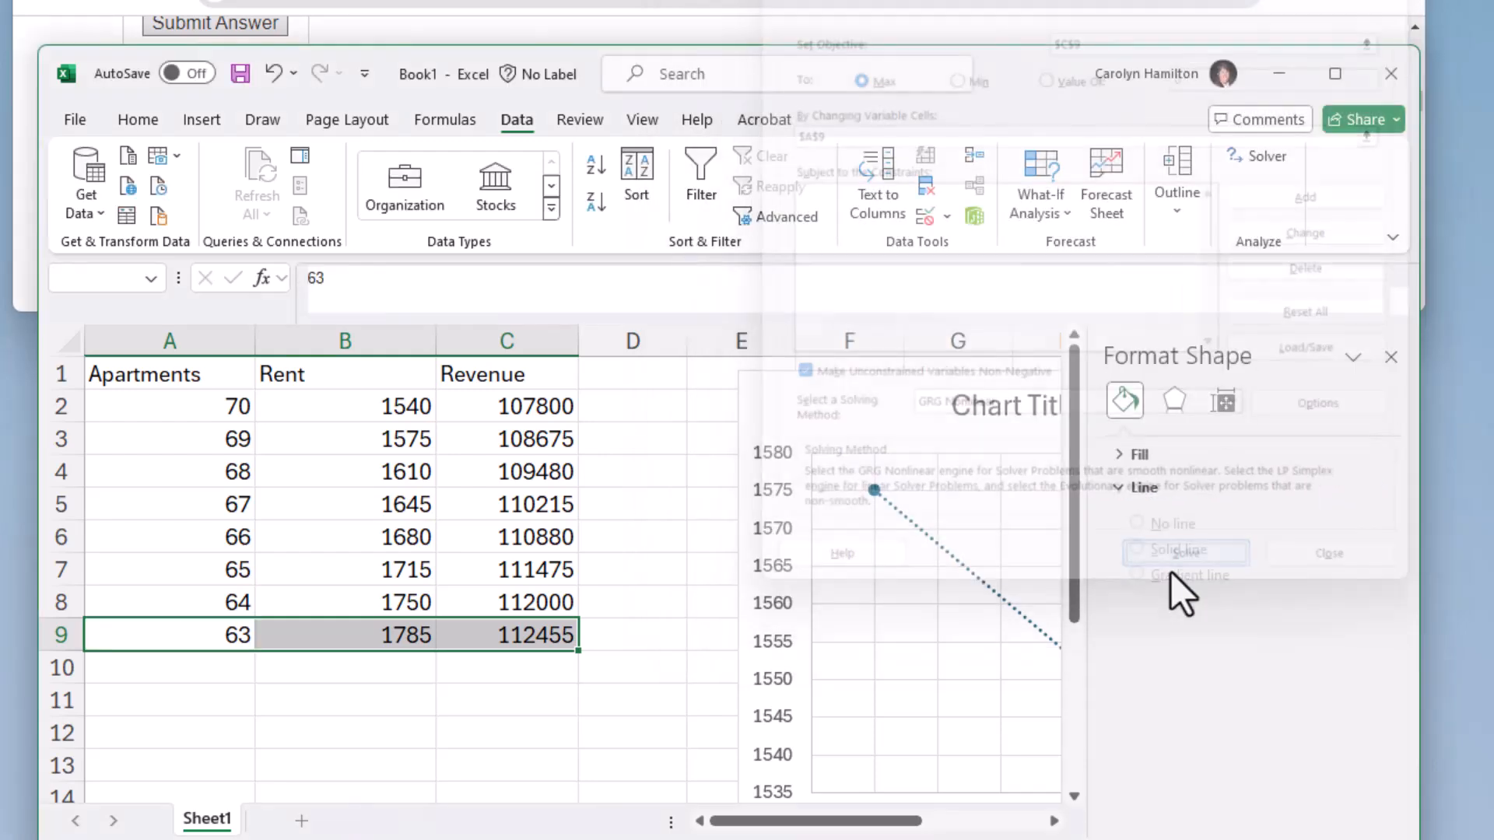
drag(472, 254, 1159, 168)
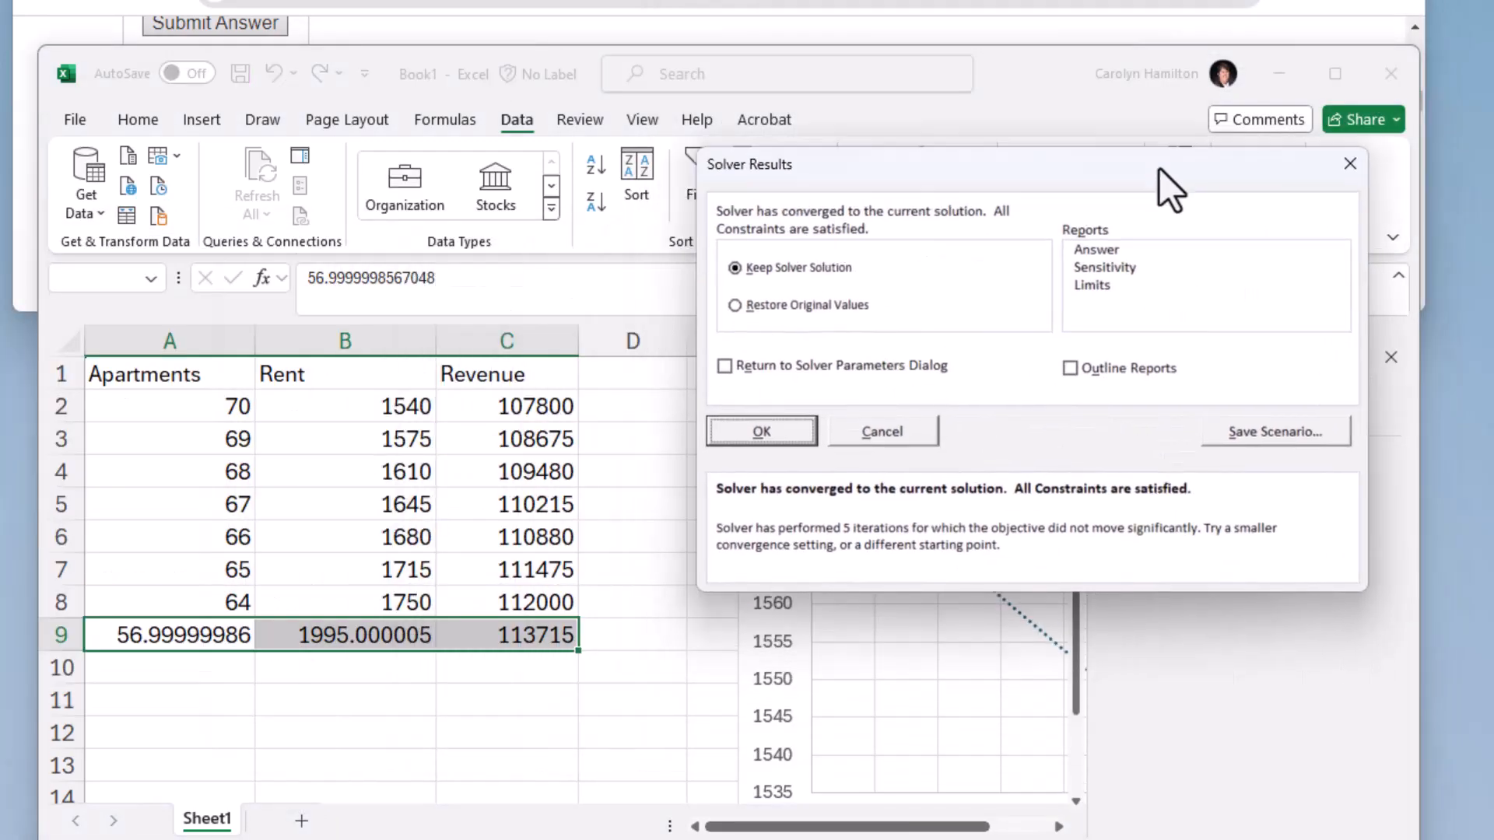
click(763, 433)
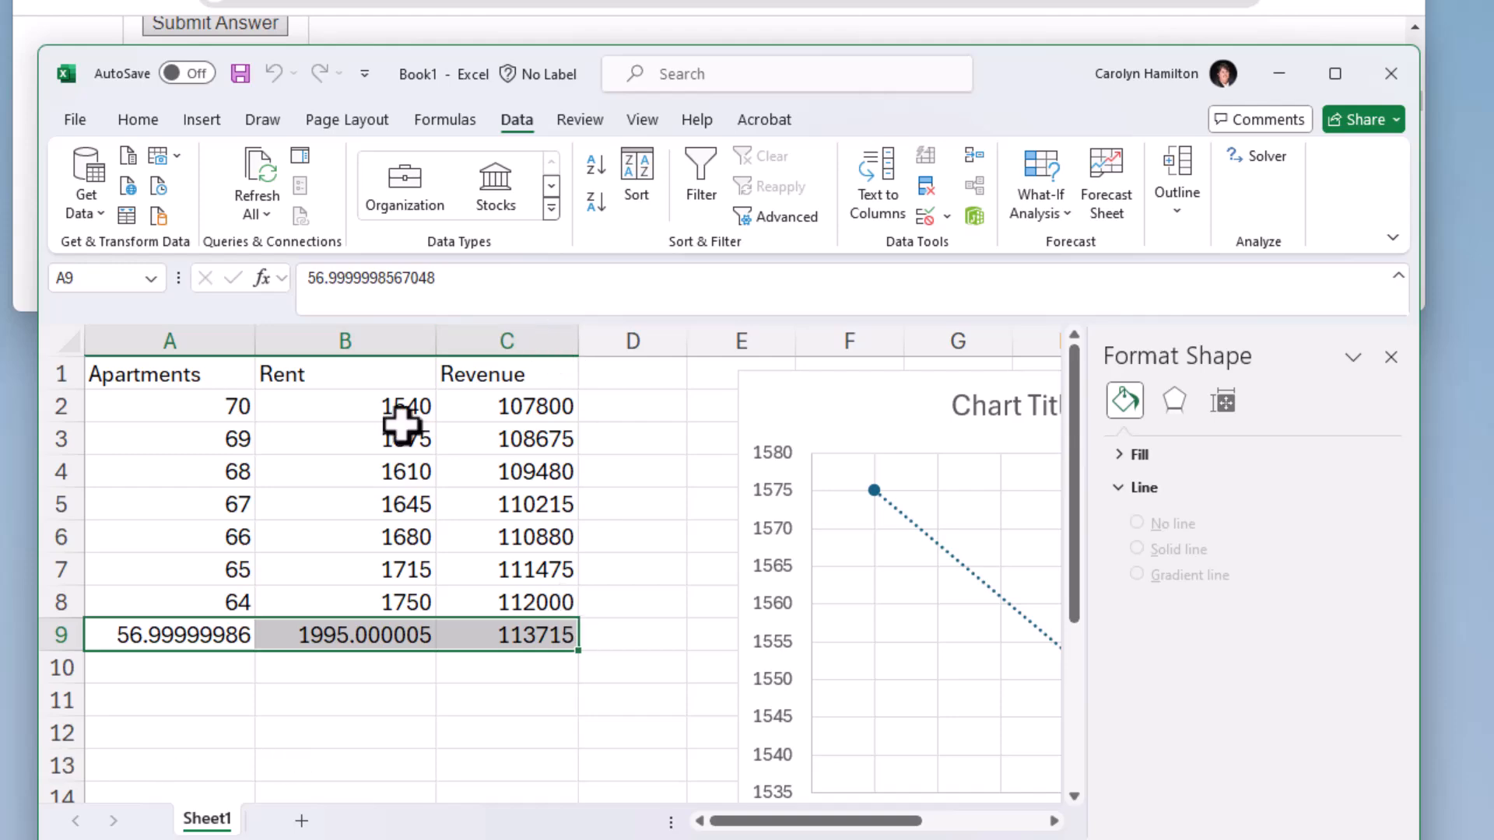
Uncover question 2 in the browser behind the workbook, enter 1995 as the rent and submit the answer.
drag(1013, 86, 1013, 268)
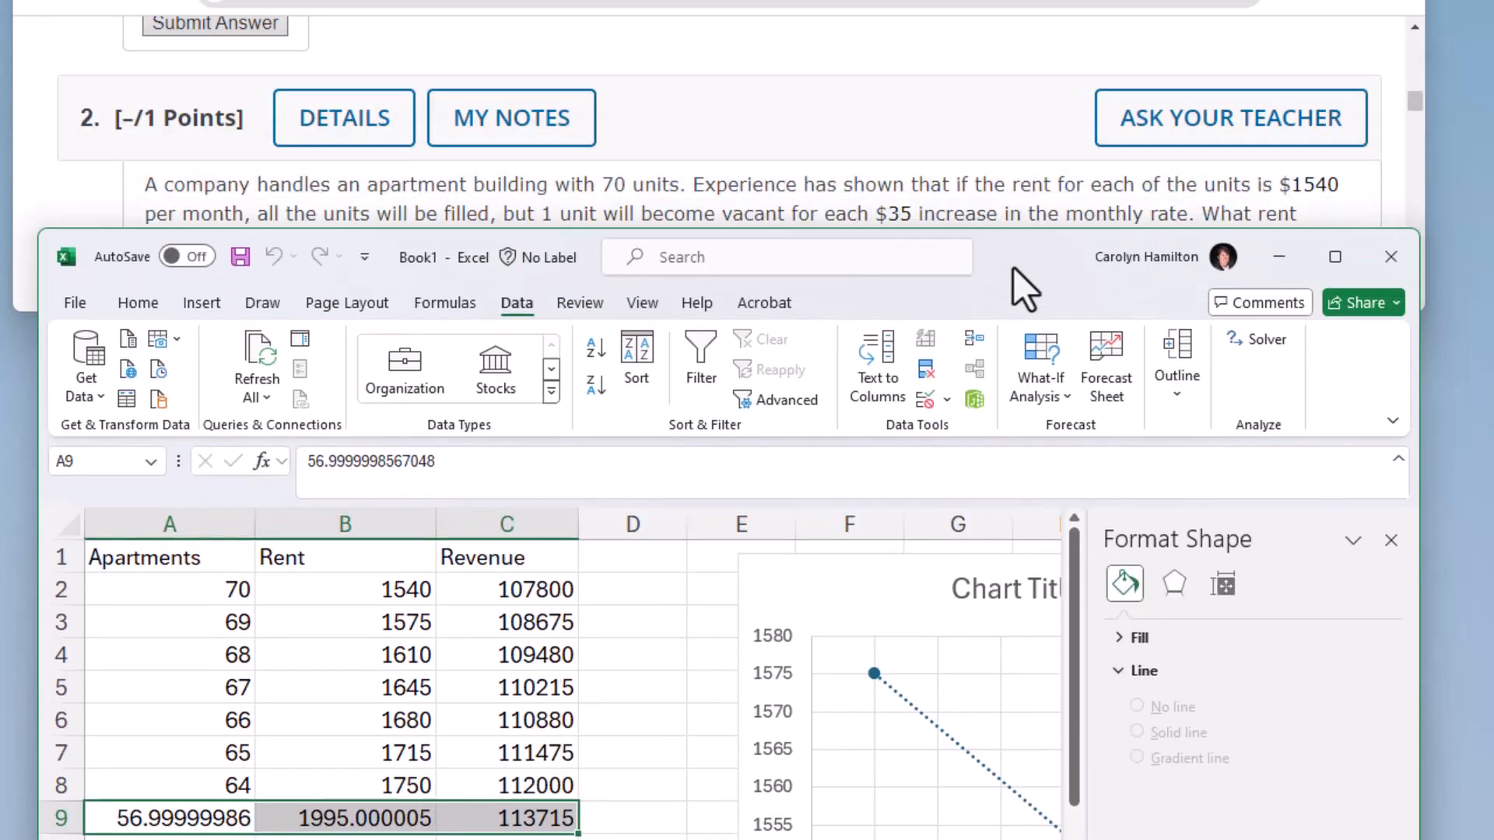
click(898, 141)
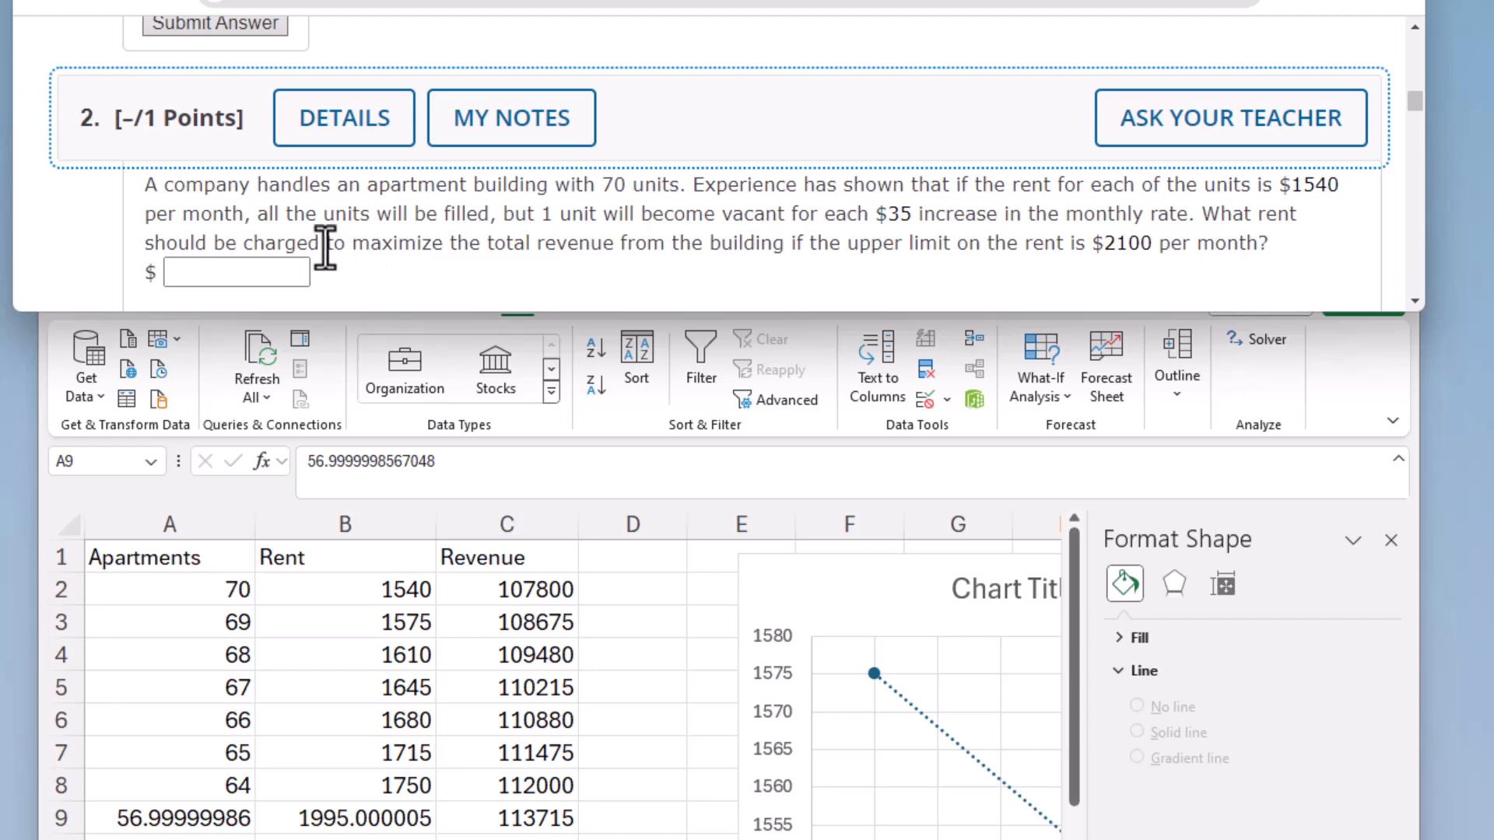
drag(1243, 214, 1352, 226)
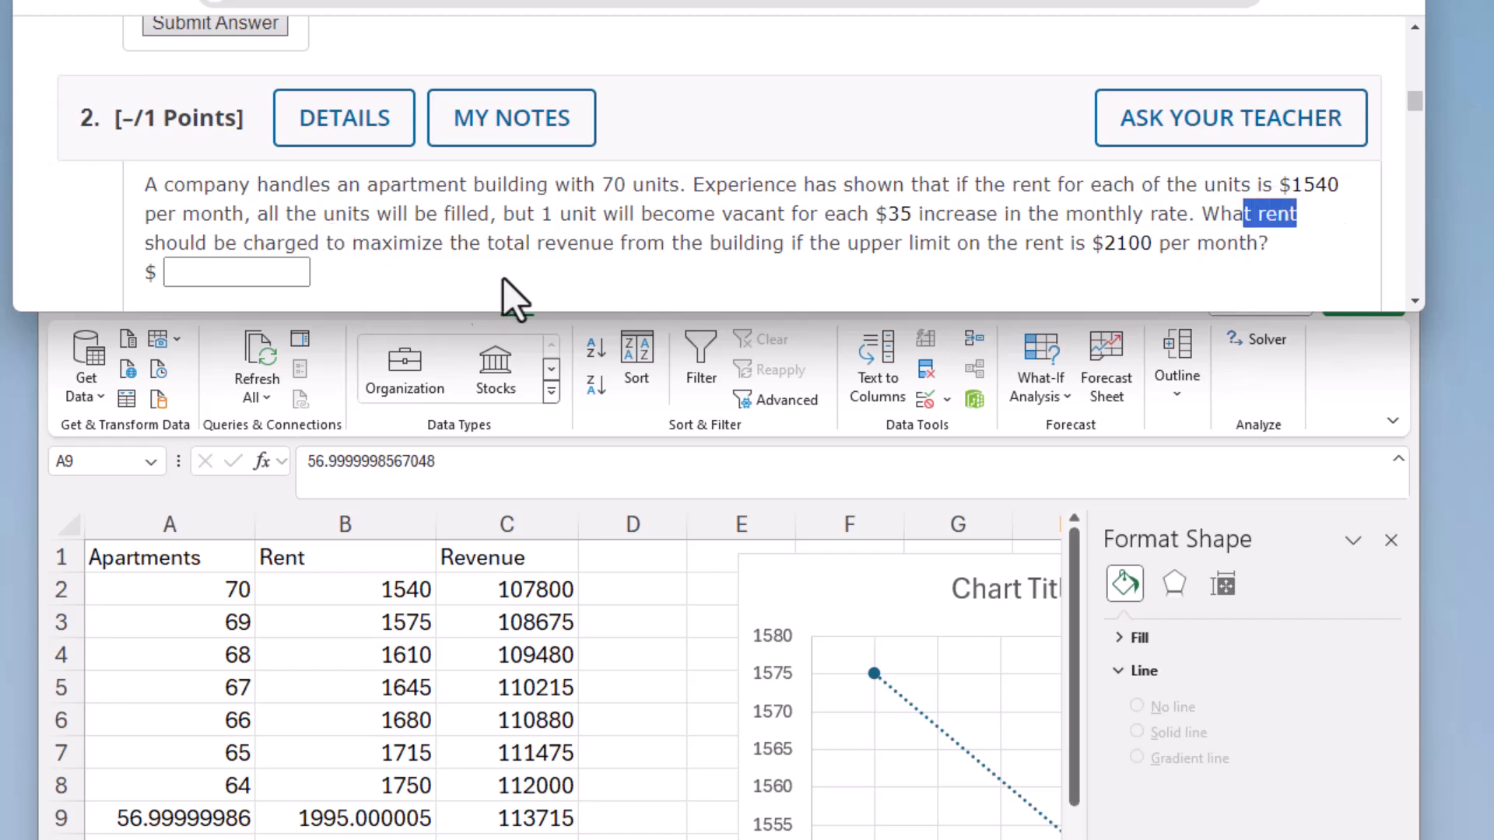
click(194, 273)
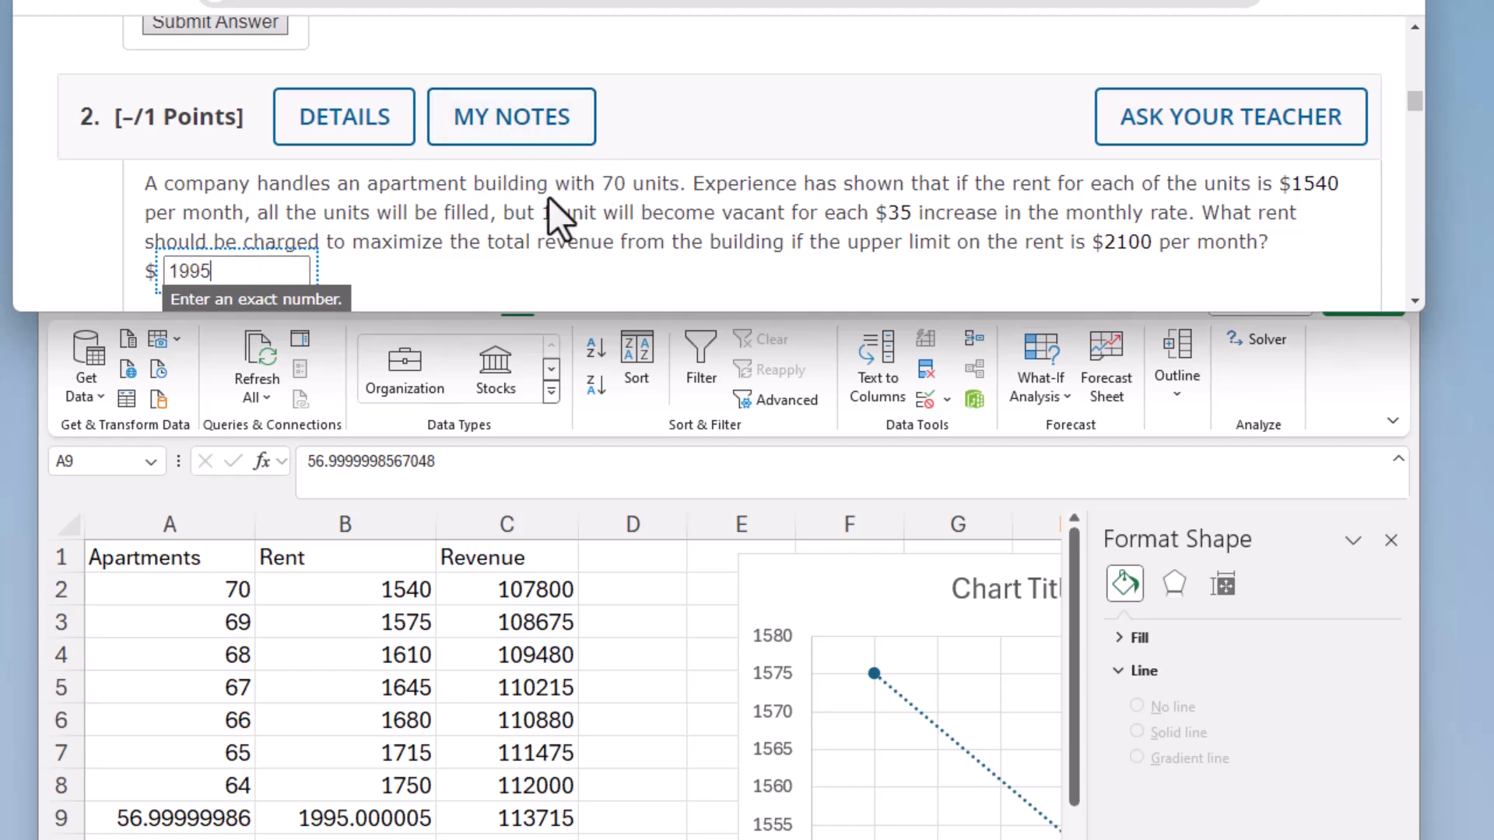
scroll(548, 198, down, 2)
click(221, 234)
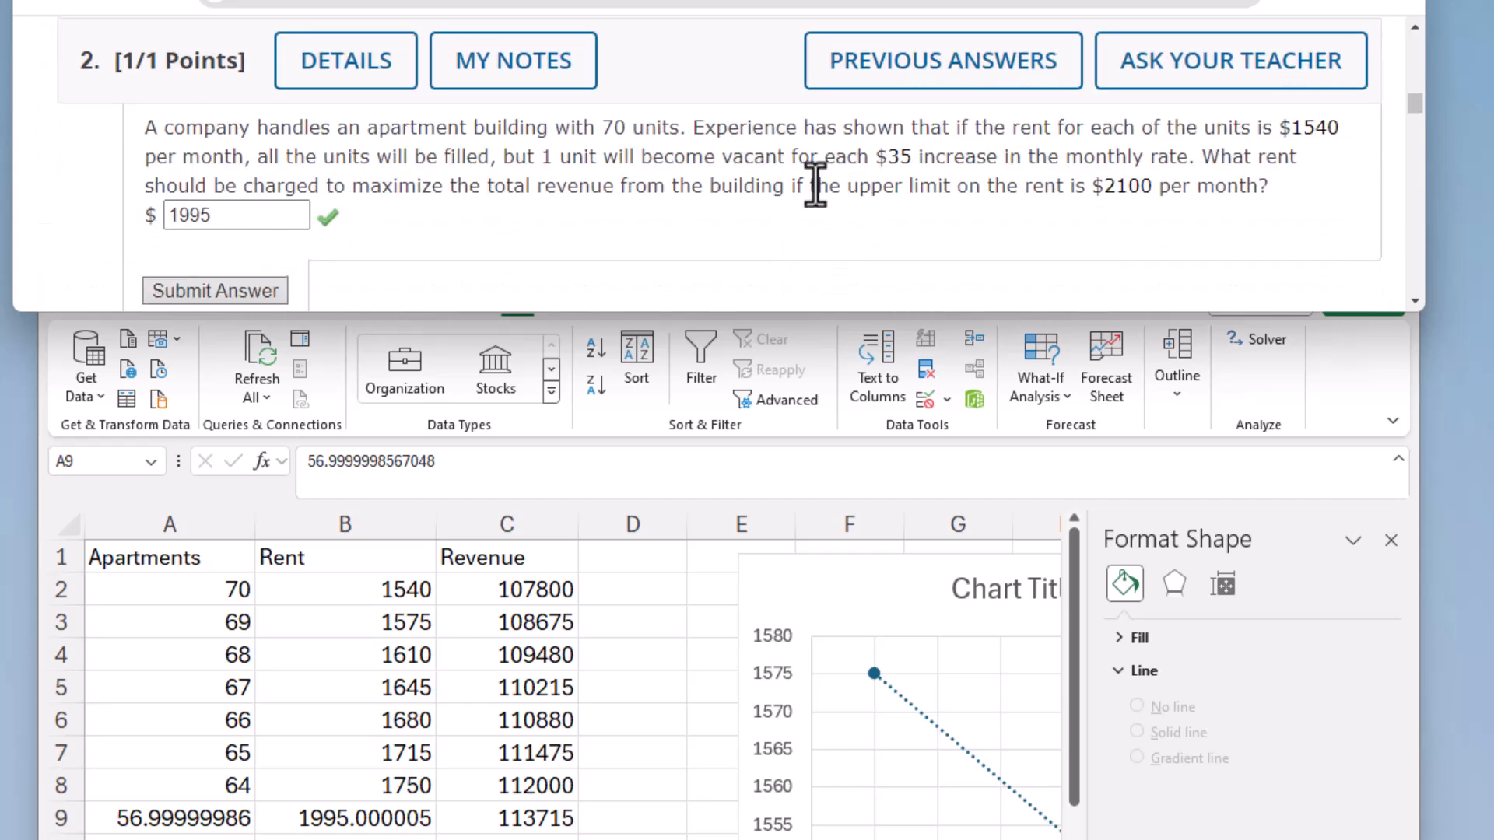
scroll(791, 253, down, 2)
scroll(792, 254, up, 2)
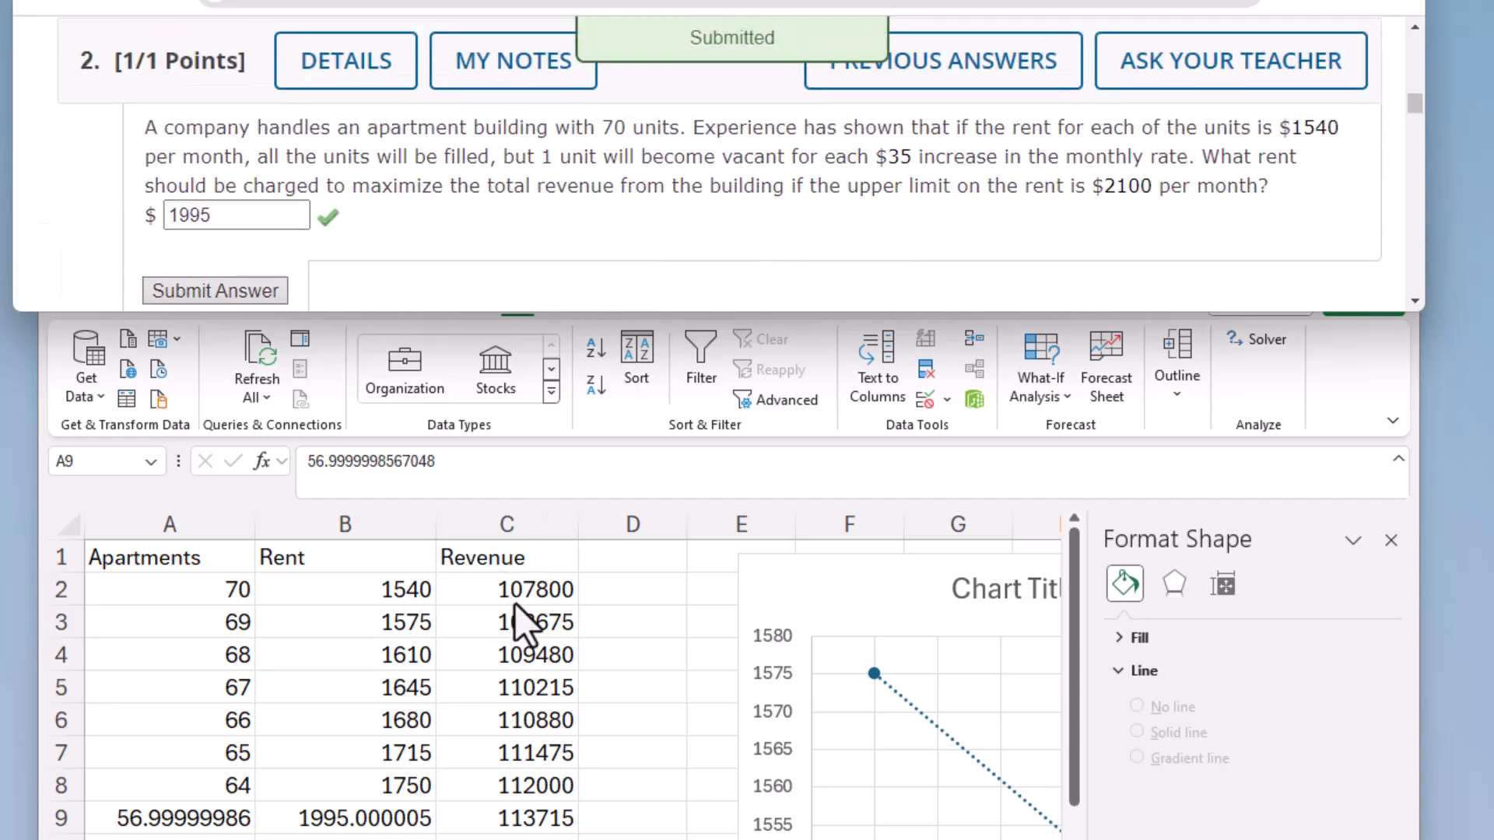
Bring the Excel workbook back in front of the browser and review the Apartments, Rent and Revenue columns.
click(523, 635)
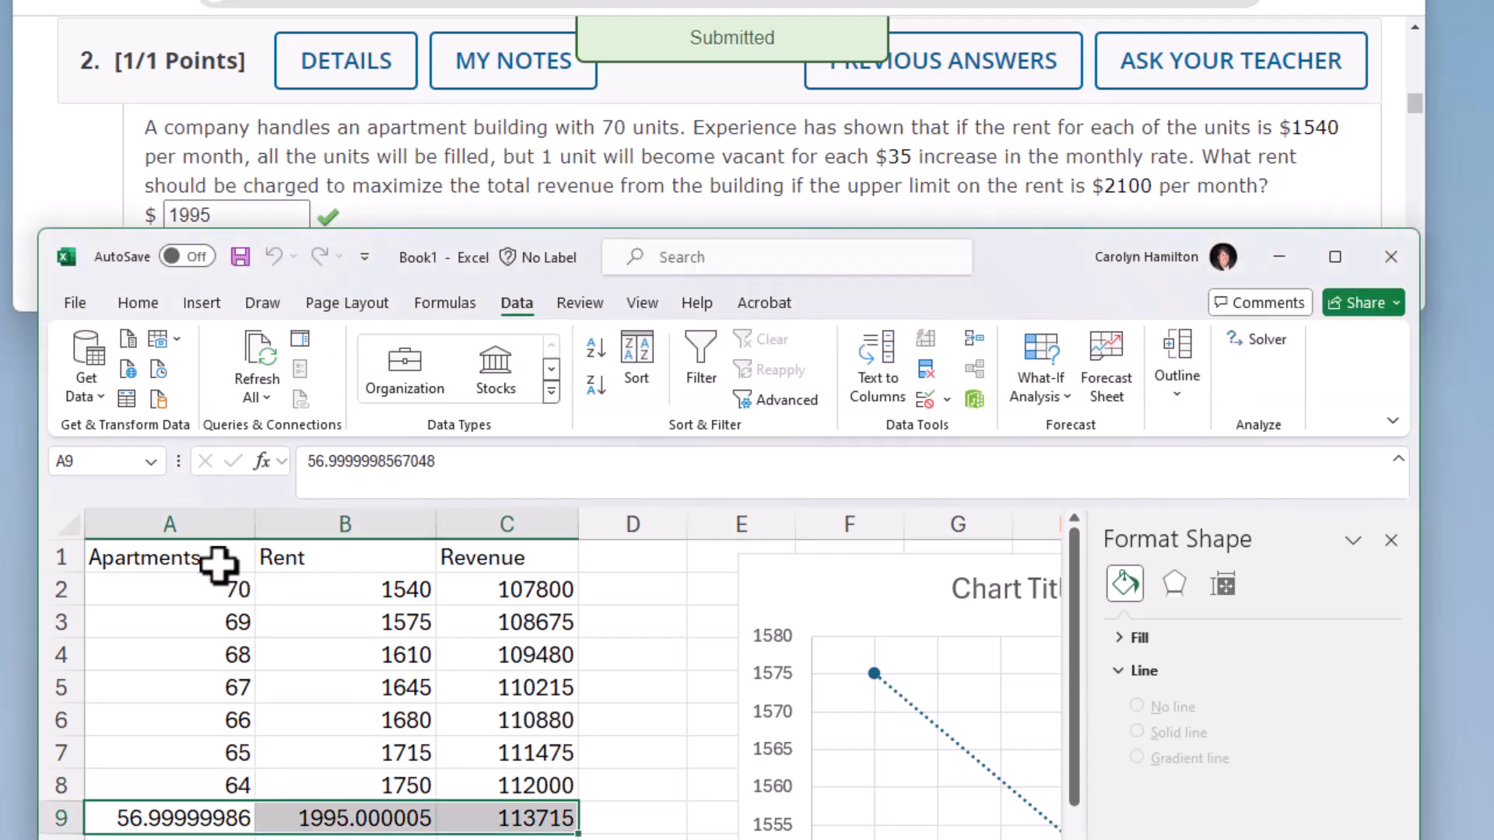
click(202, 525)
click(310, 523)
click(457, 523)
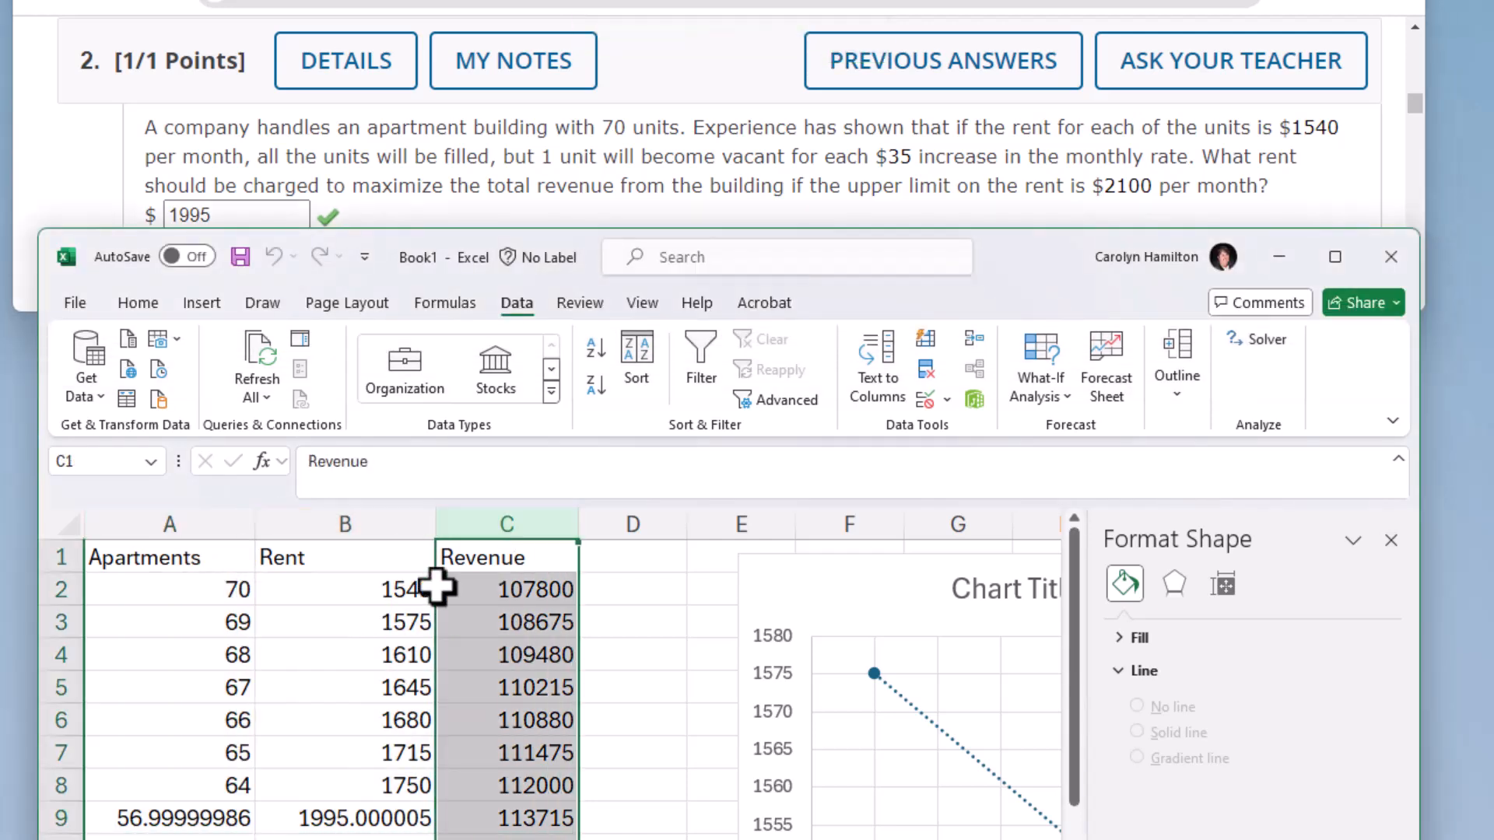
Change the number of apartments in cell A6 to 60 and check the rent formula in B6.
click(237, 722)
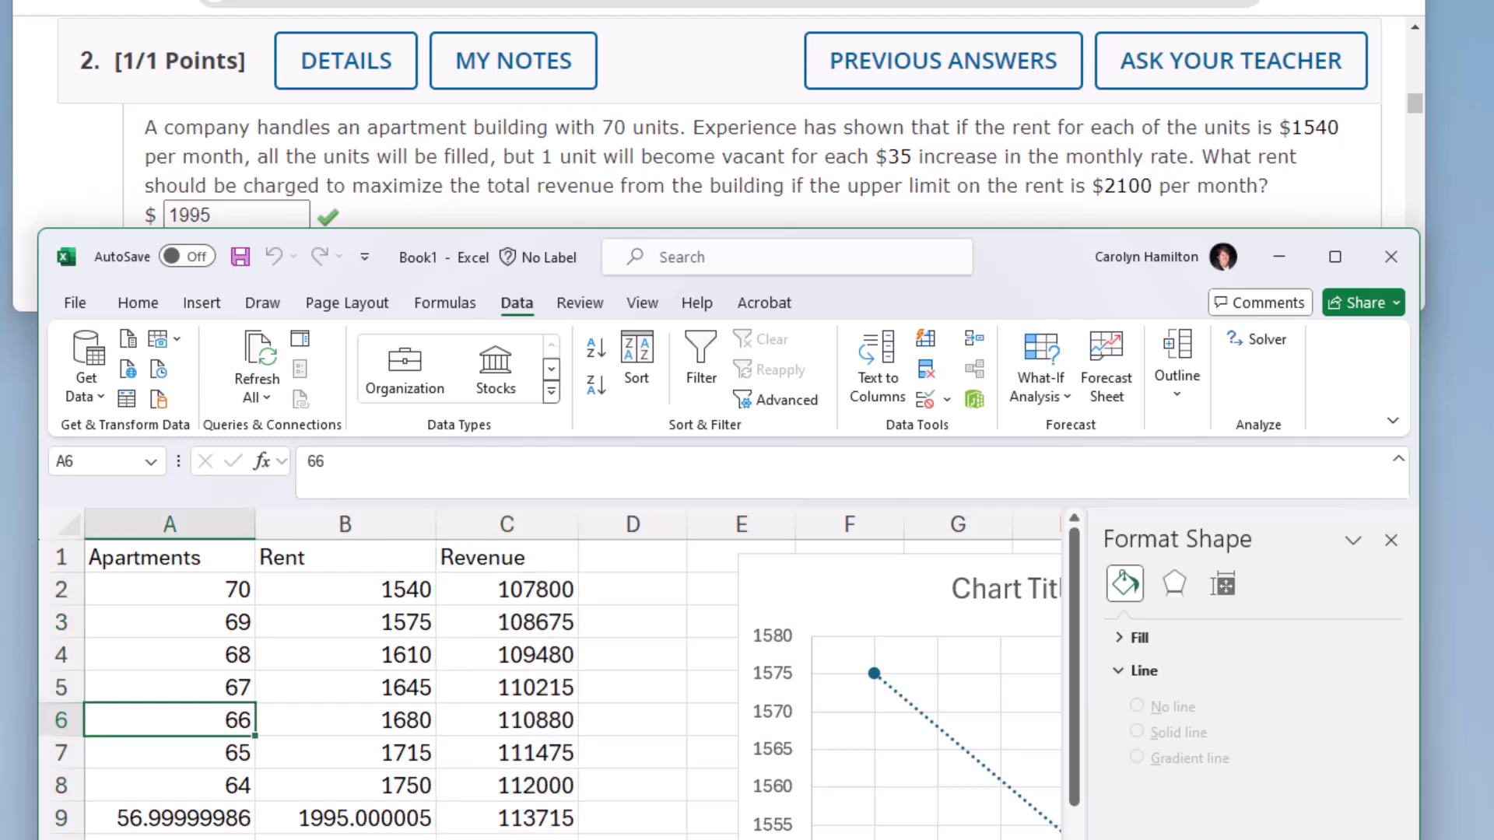
text(60)
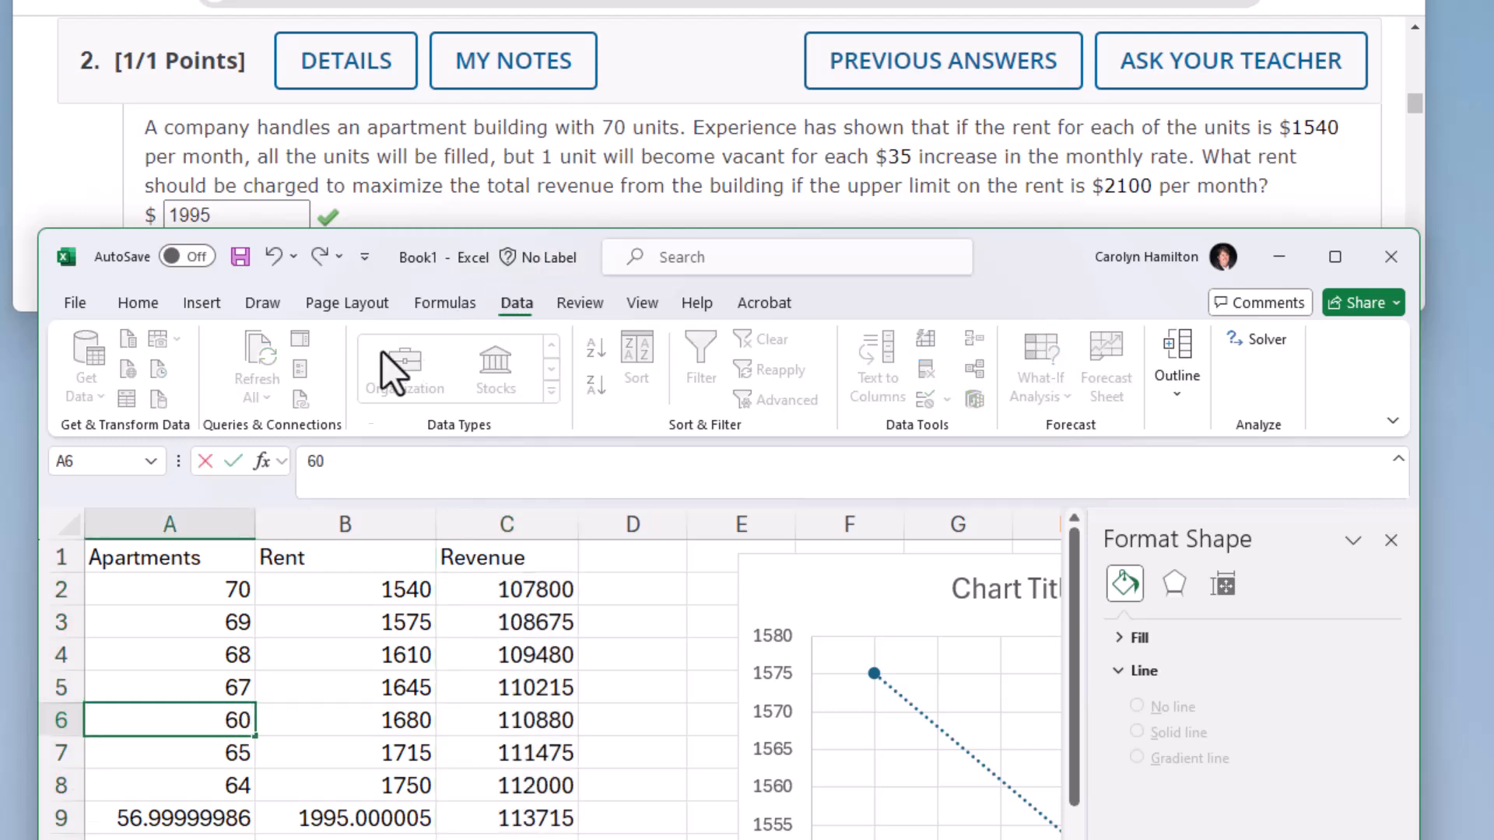
click(397, 728)
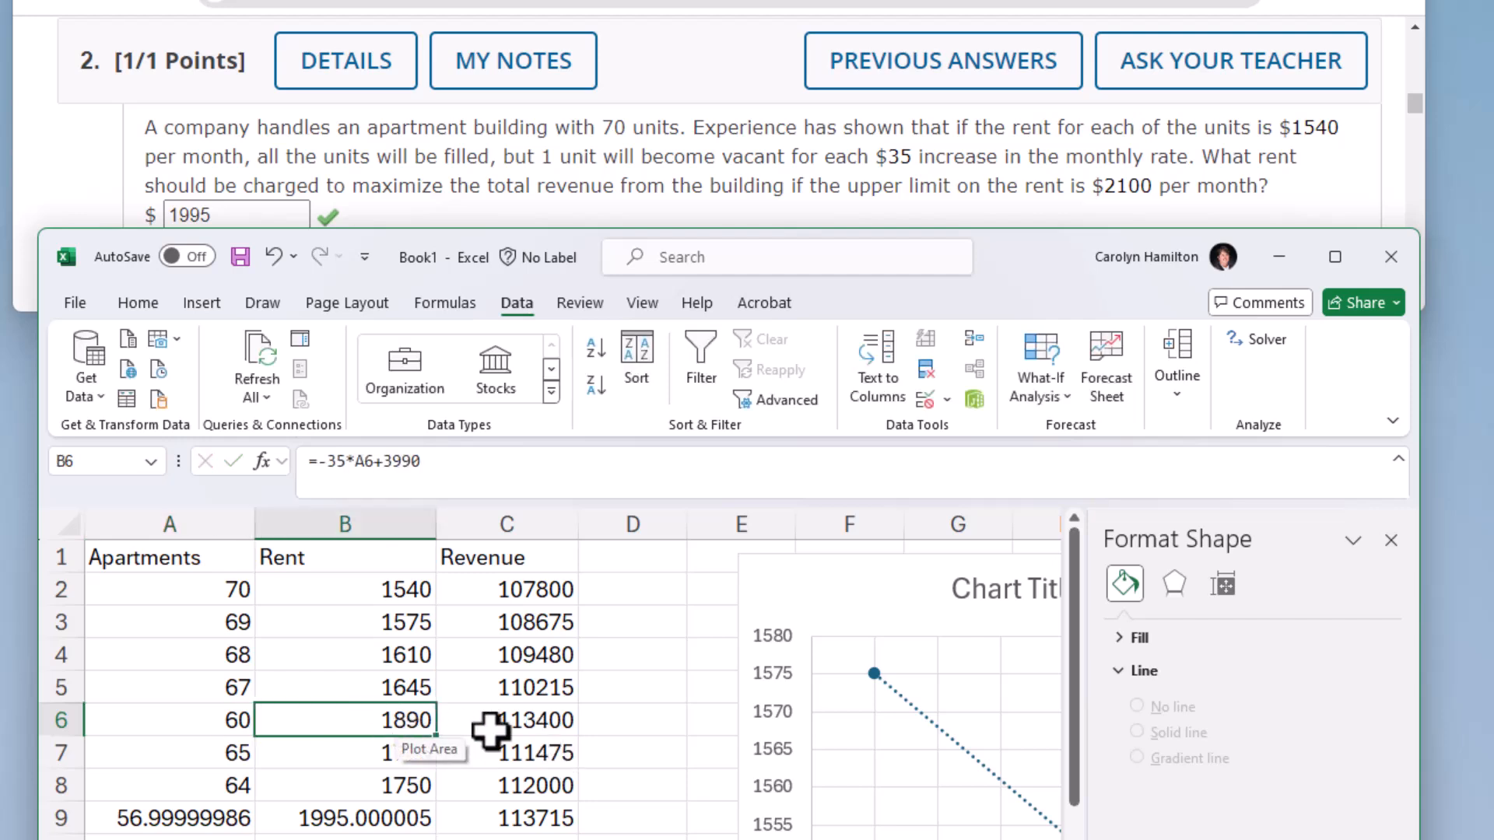
Clear the data in A2:C9 under the headers and delete the scatter chart.
click(238, 597)
shift+click(483, 819)
key(Delete)
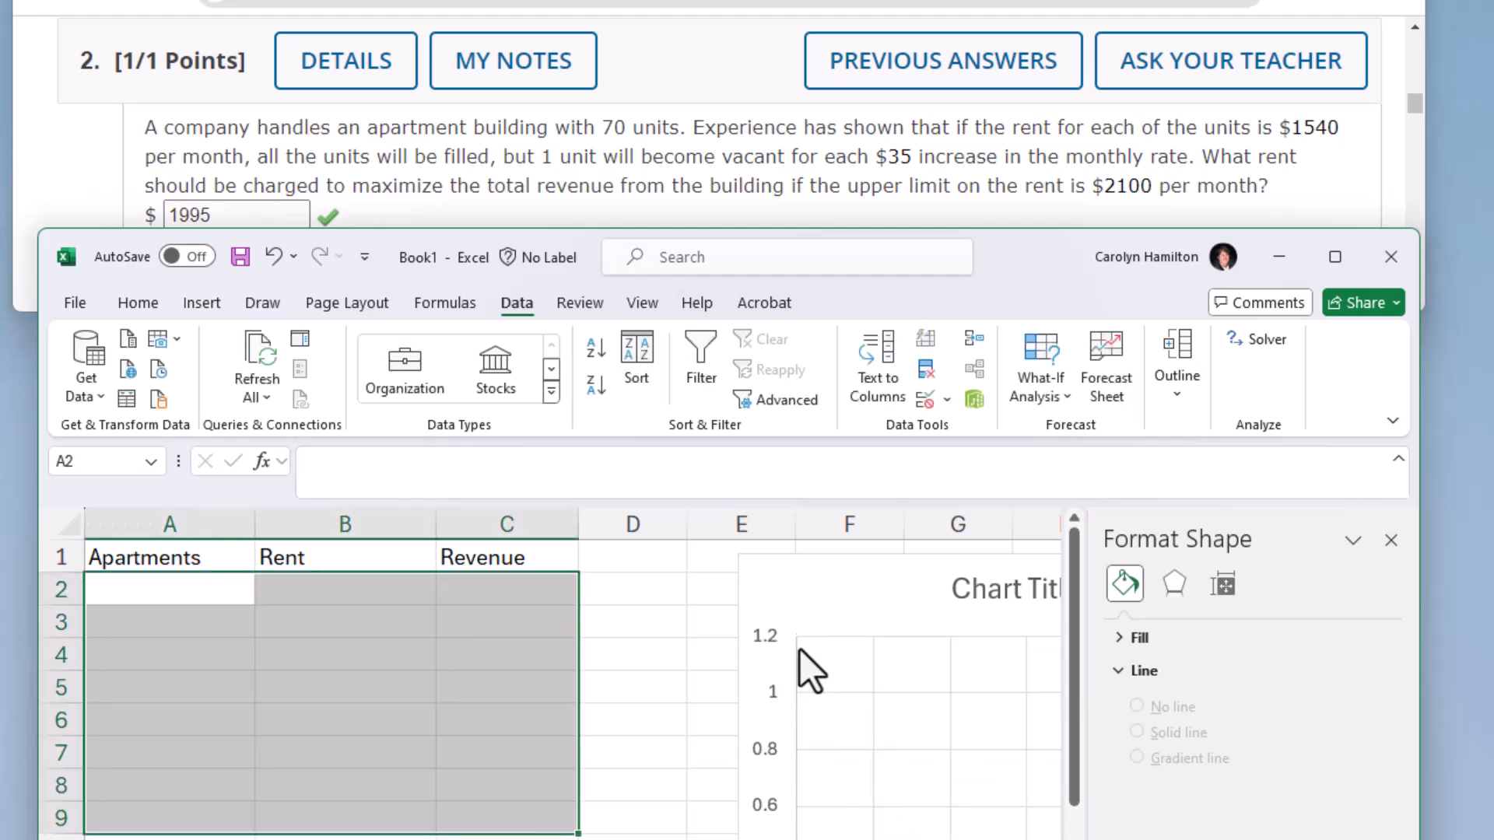
click(787, 581)
key(Delete)
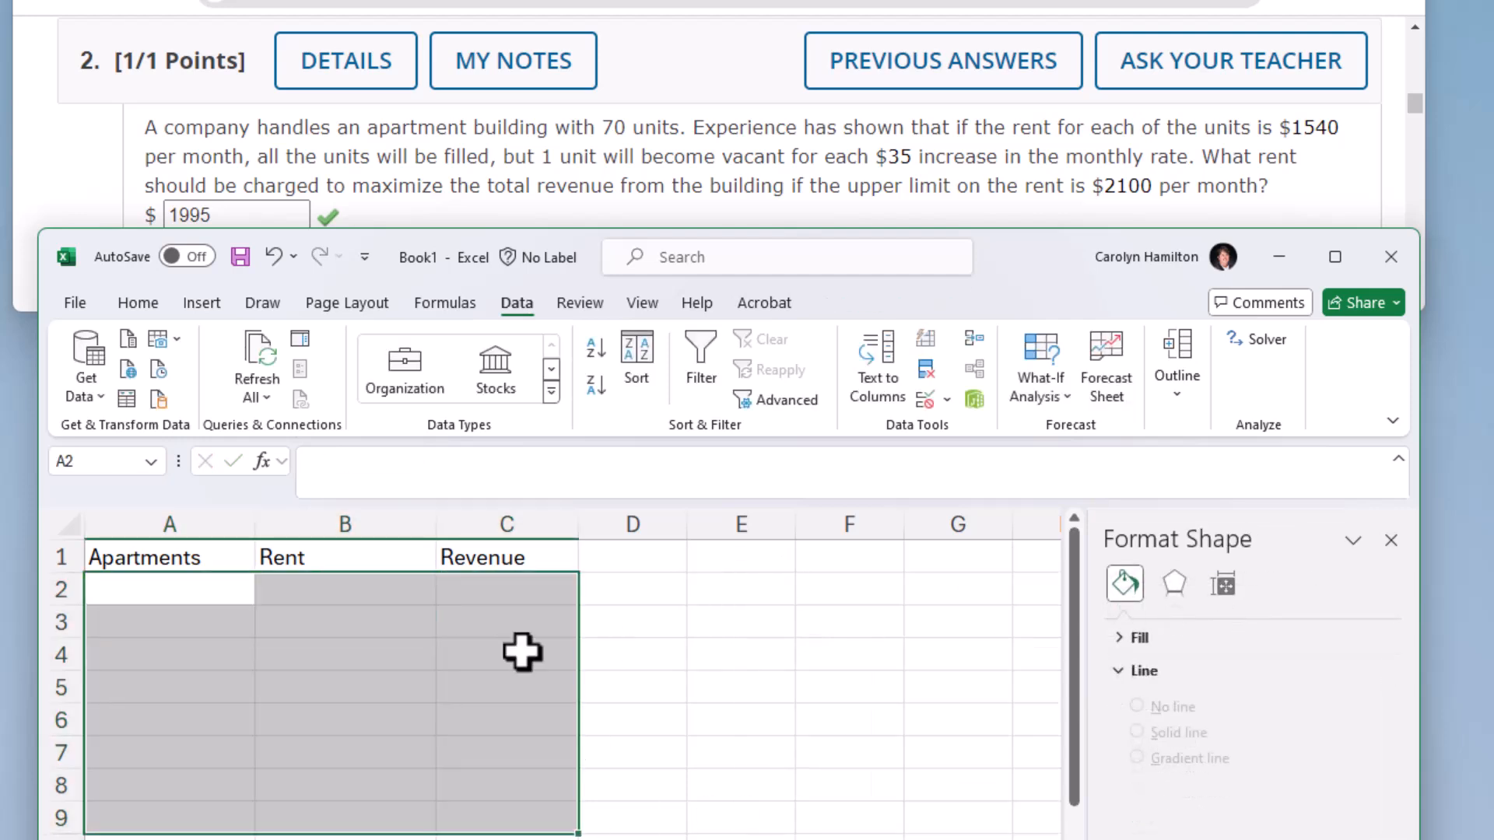
Enter 70 in A2 and 69 in A3, and extend the descending series down the Apartments column past row 24.
click(167, 598)
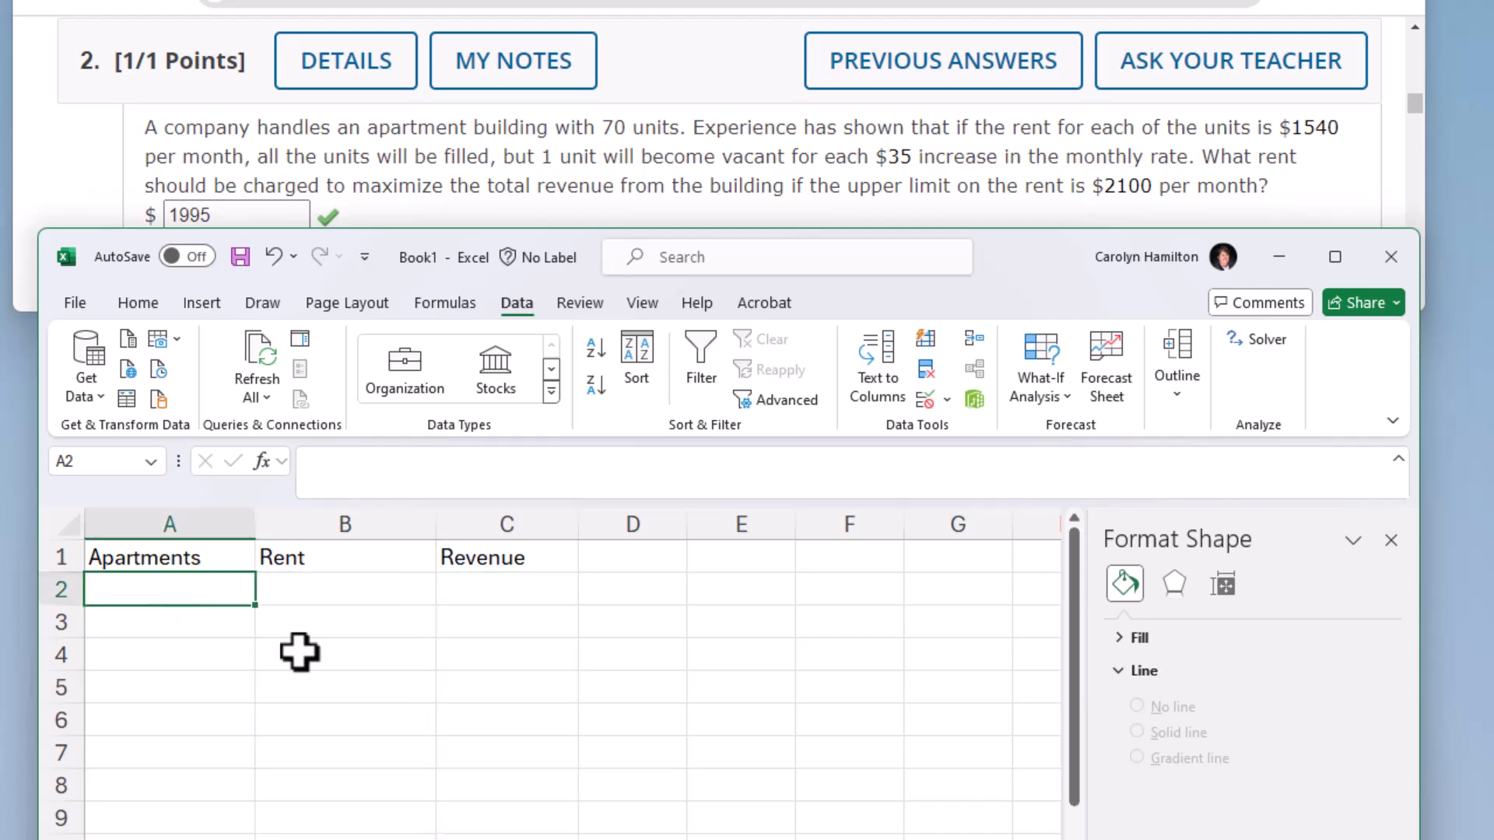
text(70)
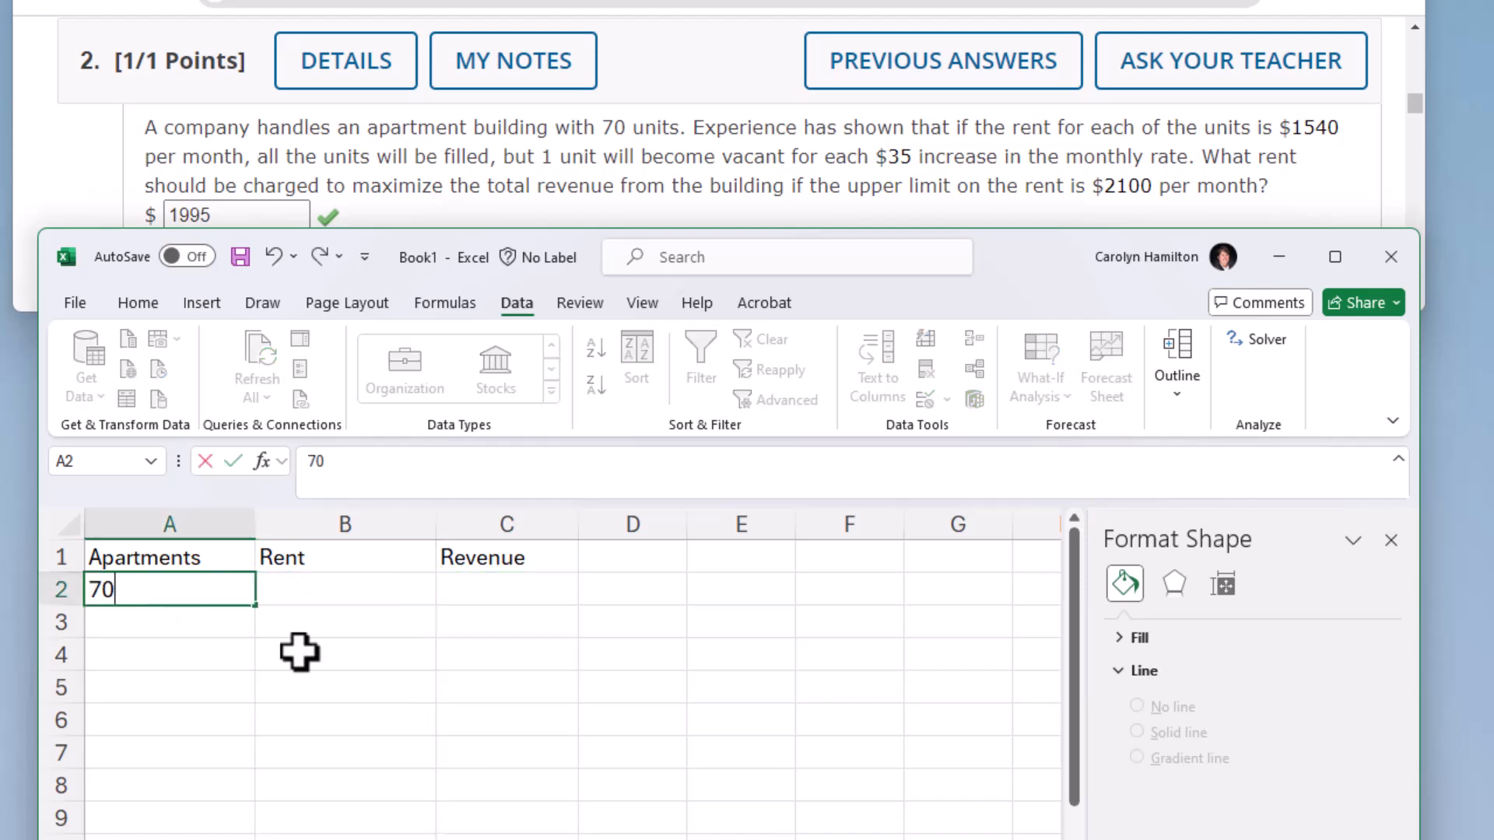
key(Return)
text(69)
key(Return)
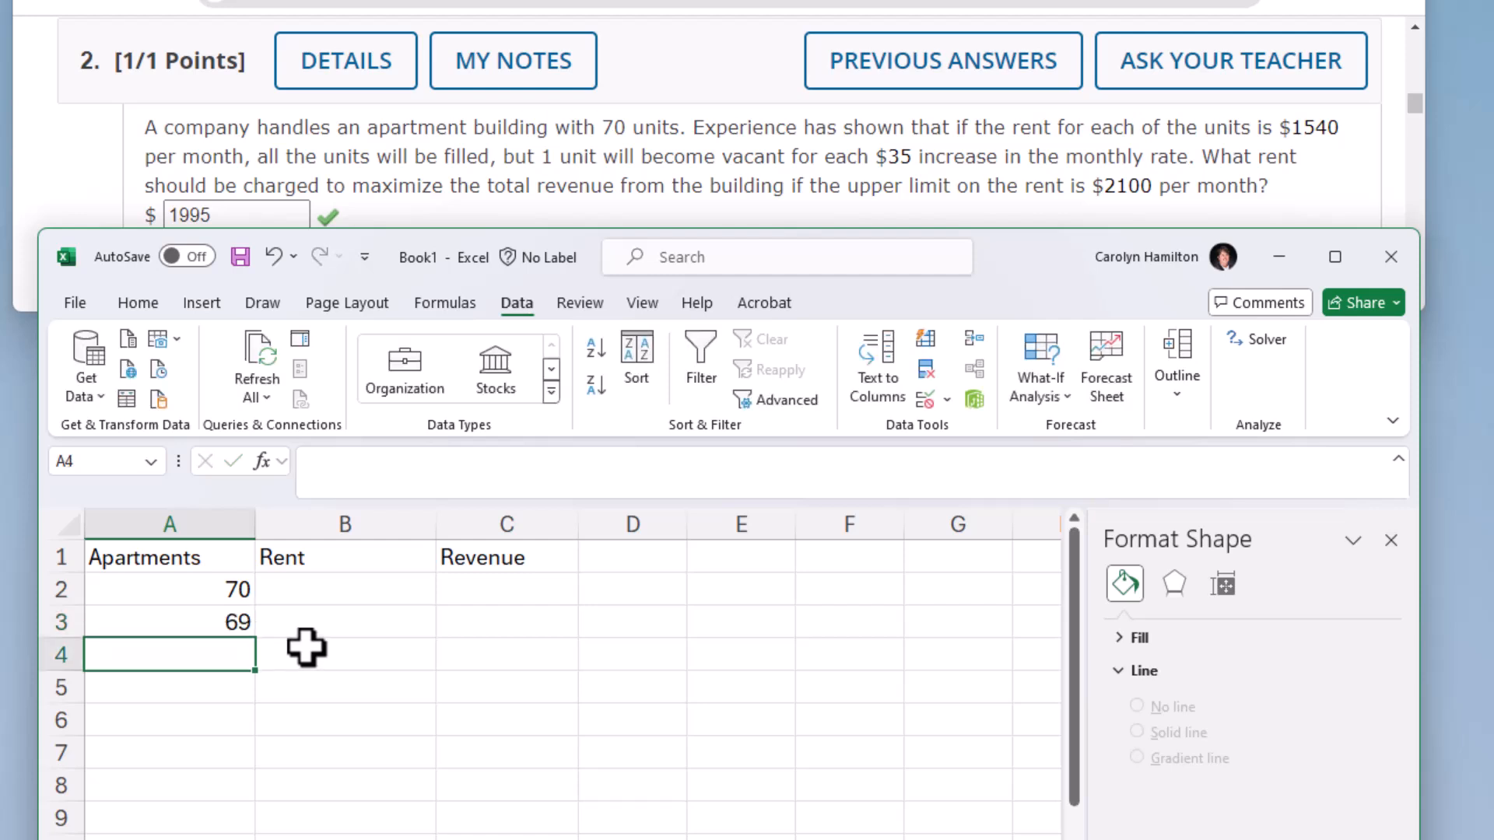
drag(226, 591, 241, 809)
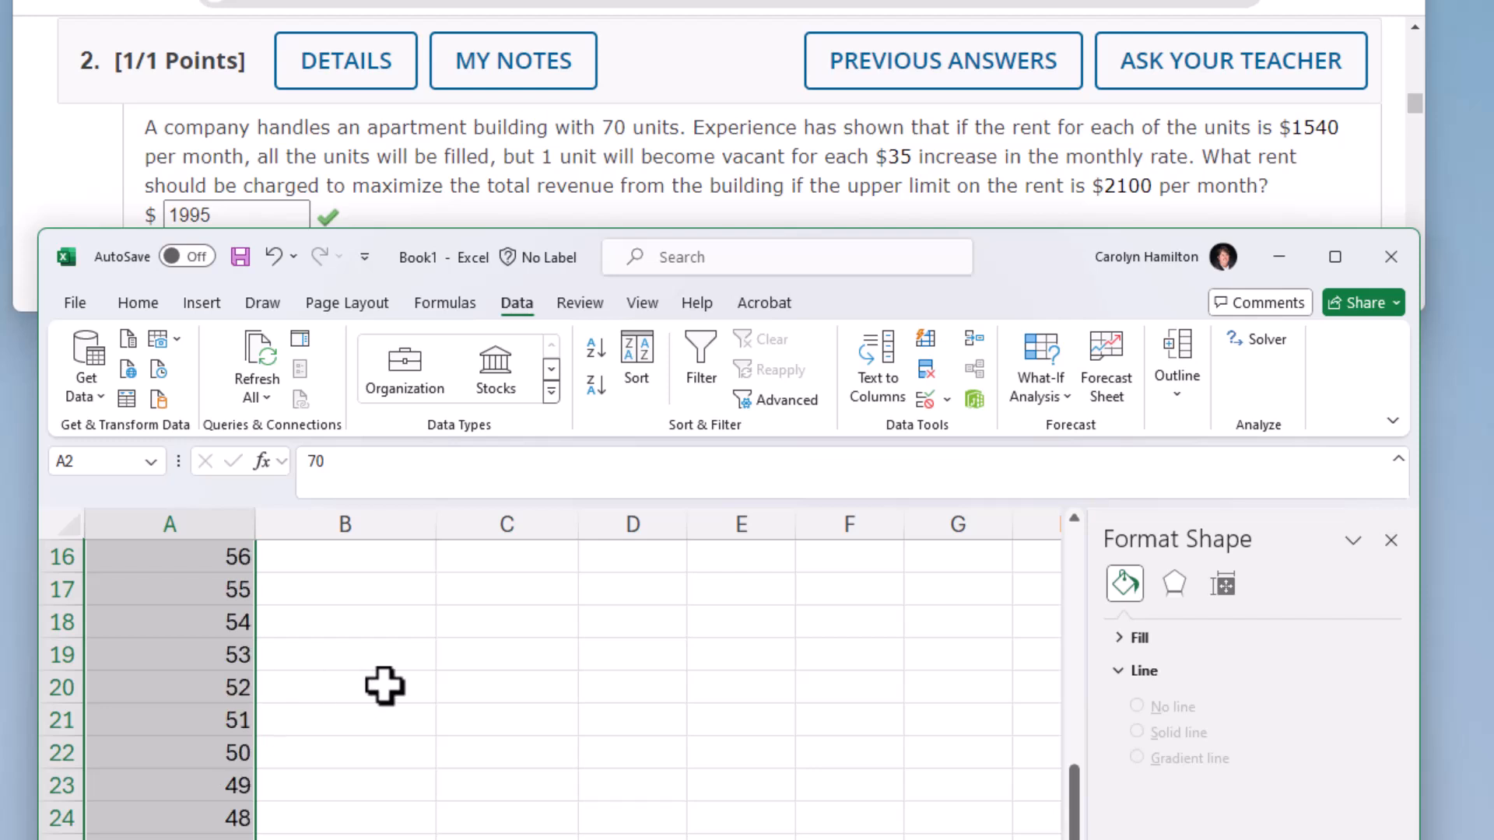
scroll(385, 684, up, 5)
Enter 1540 in B2 and =B2+35 in B3, and fill the formula down the Rent column.
click(361, 589)
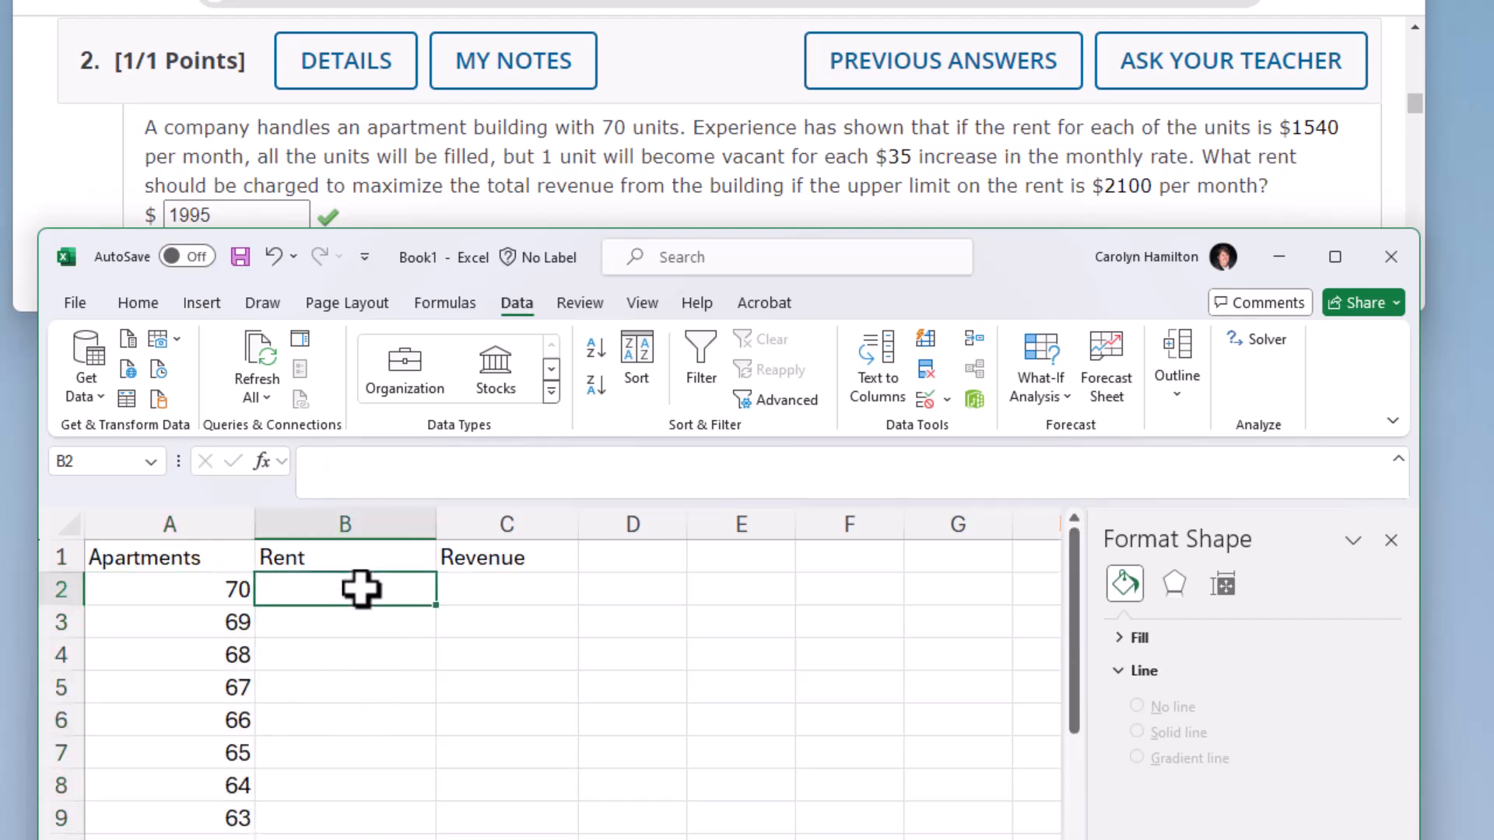
text(1540)
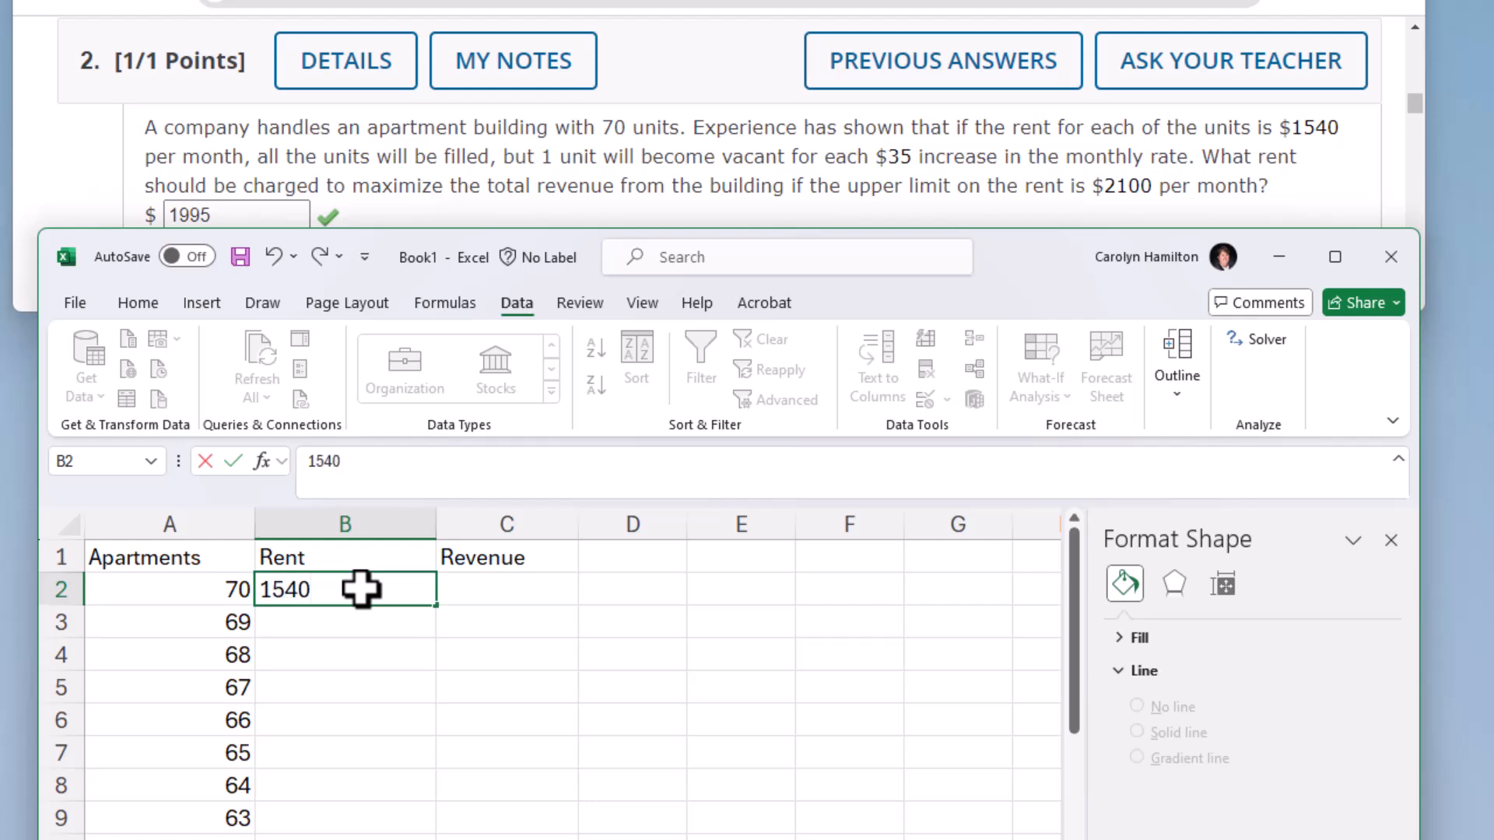
key(Return)
text(=)
click(361, 589)
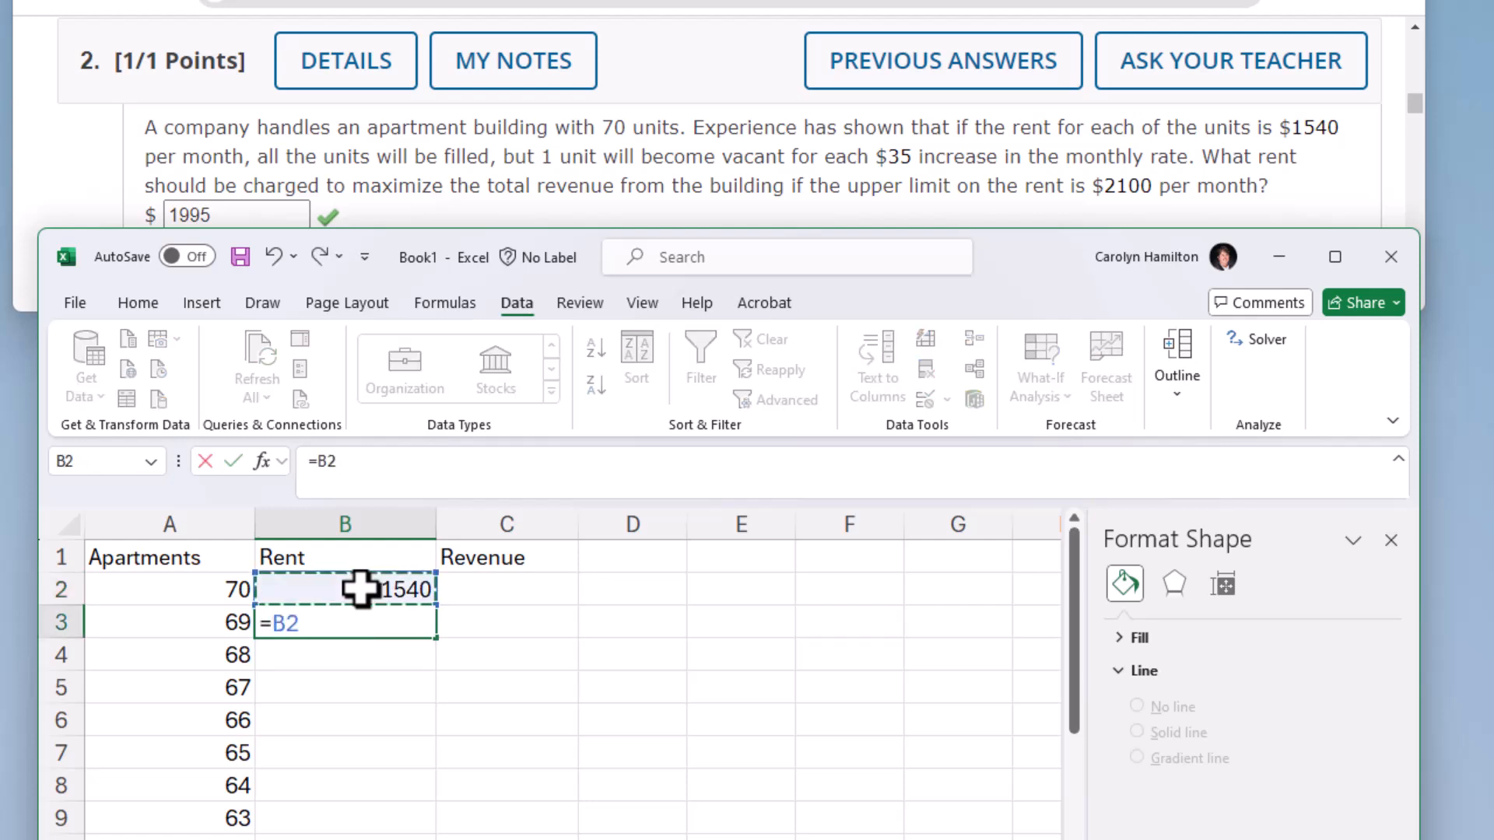
text(+35)
key(Return)
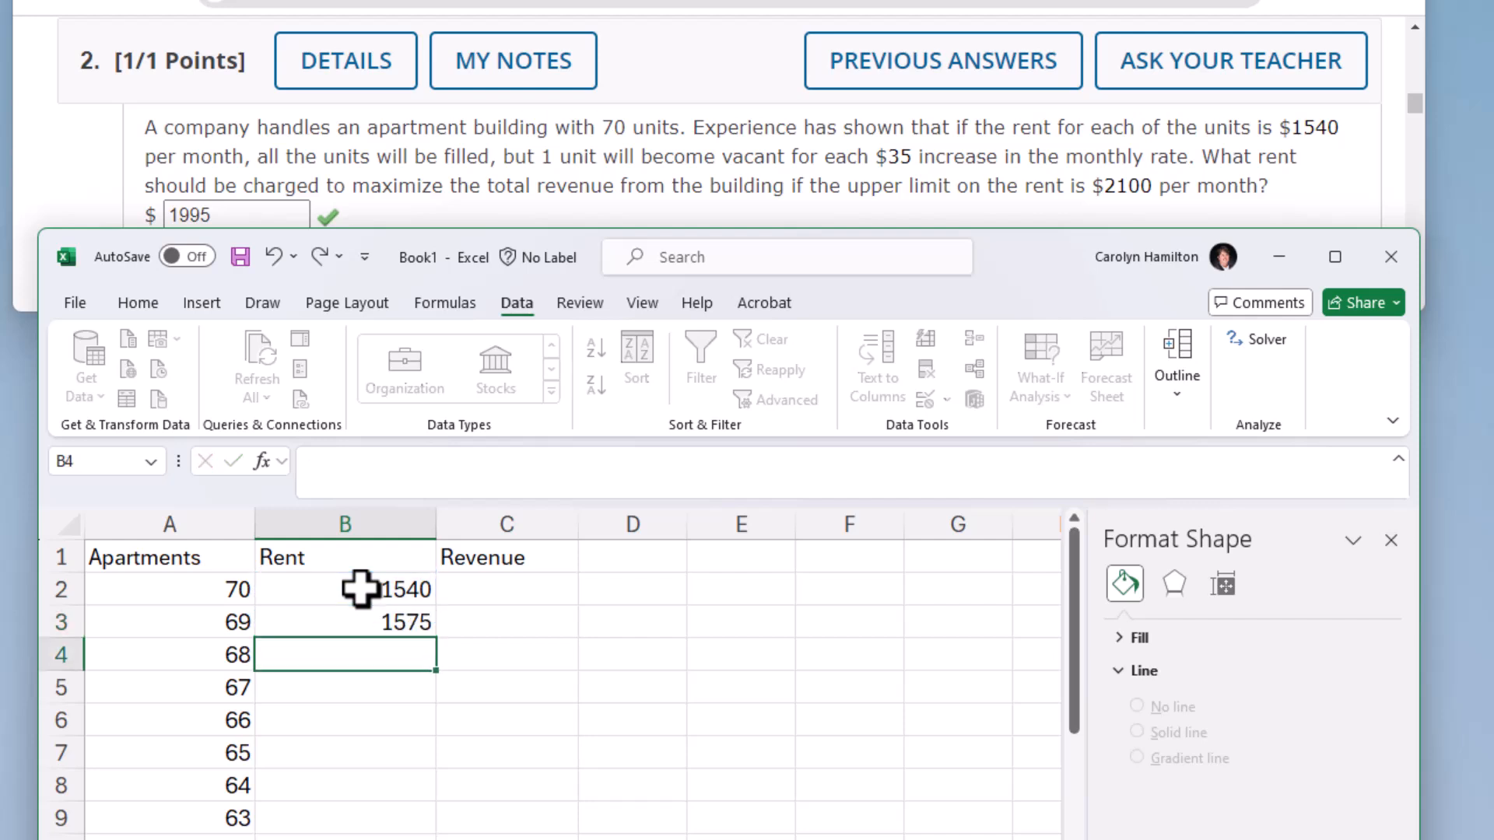
click(399, 620)
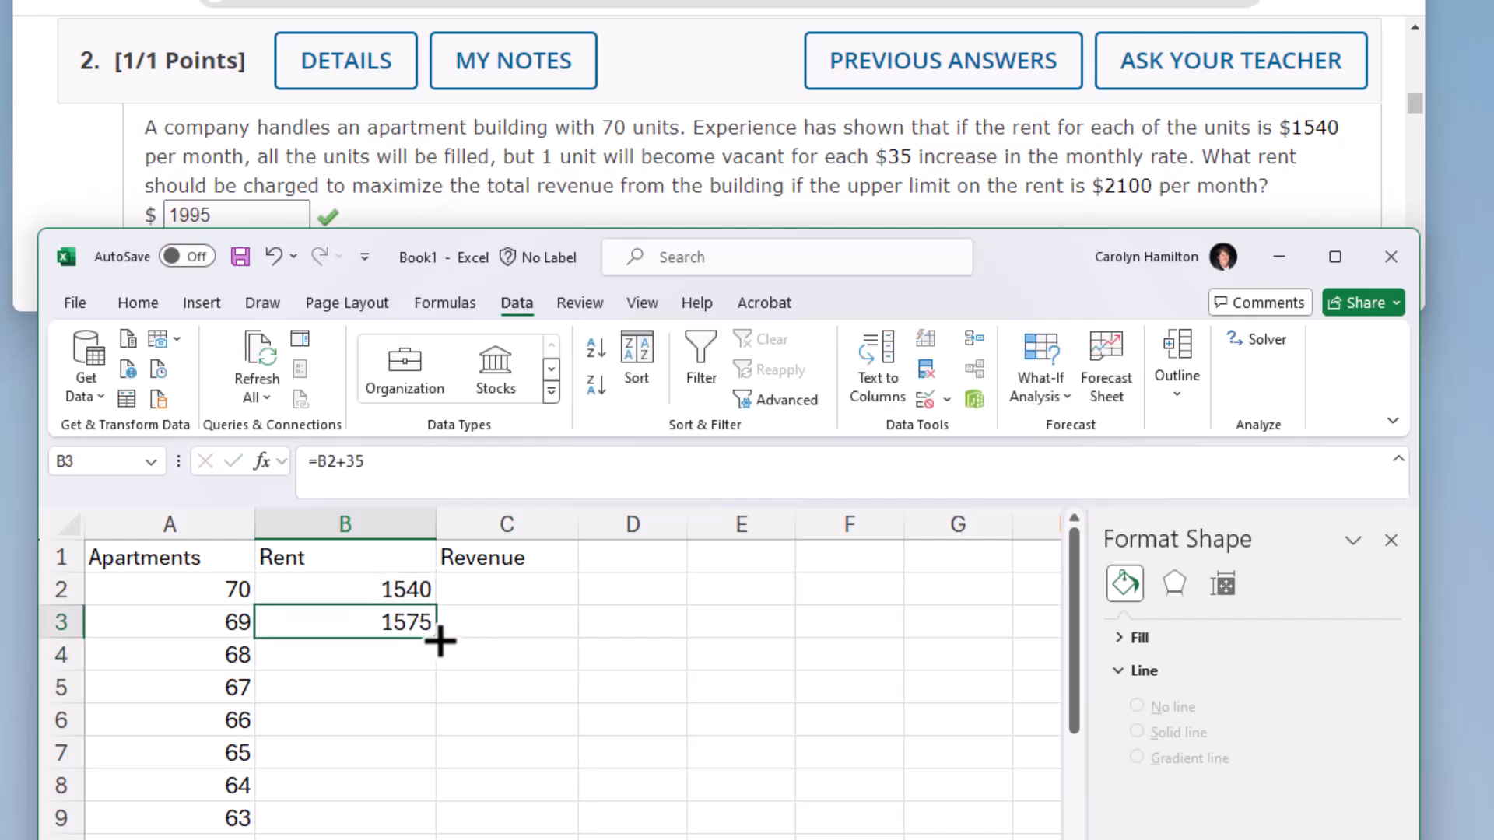
double_click(439, 639)
Calculate revenue with =A2*B2 in C2 and fill it down alongside all the apartment rows.
click(493, 594)
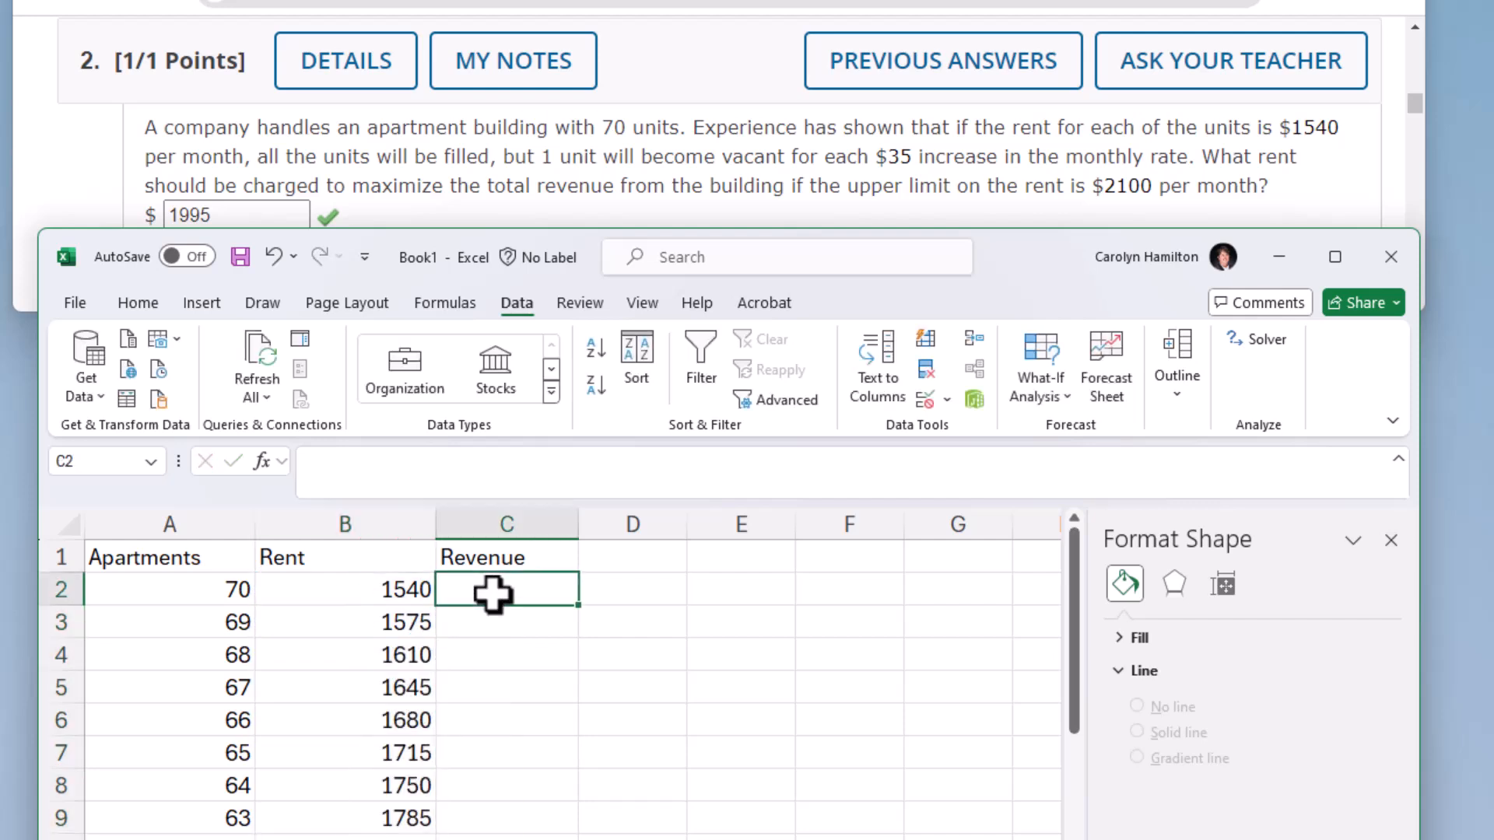
text(=)
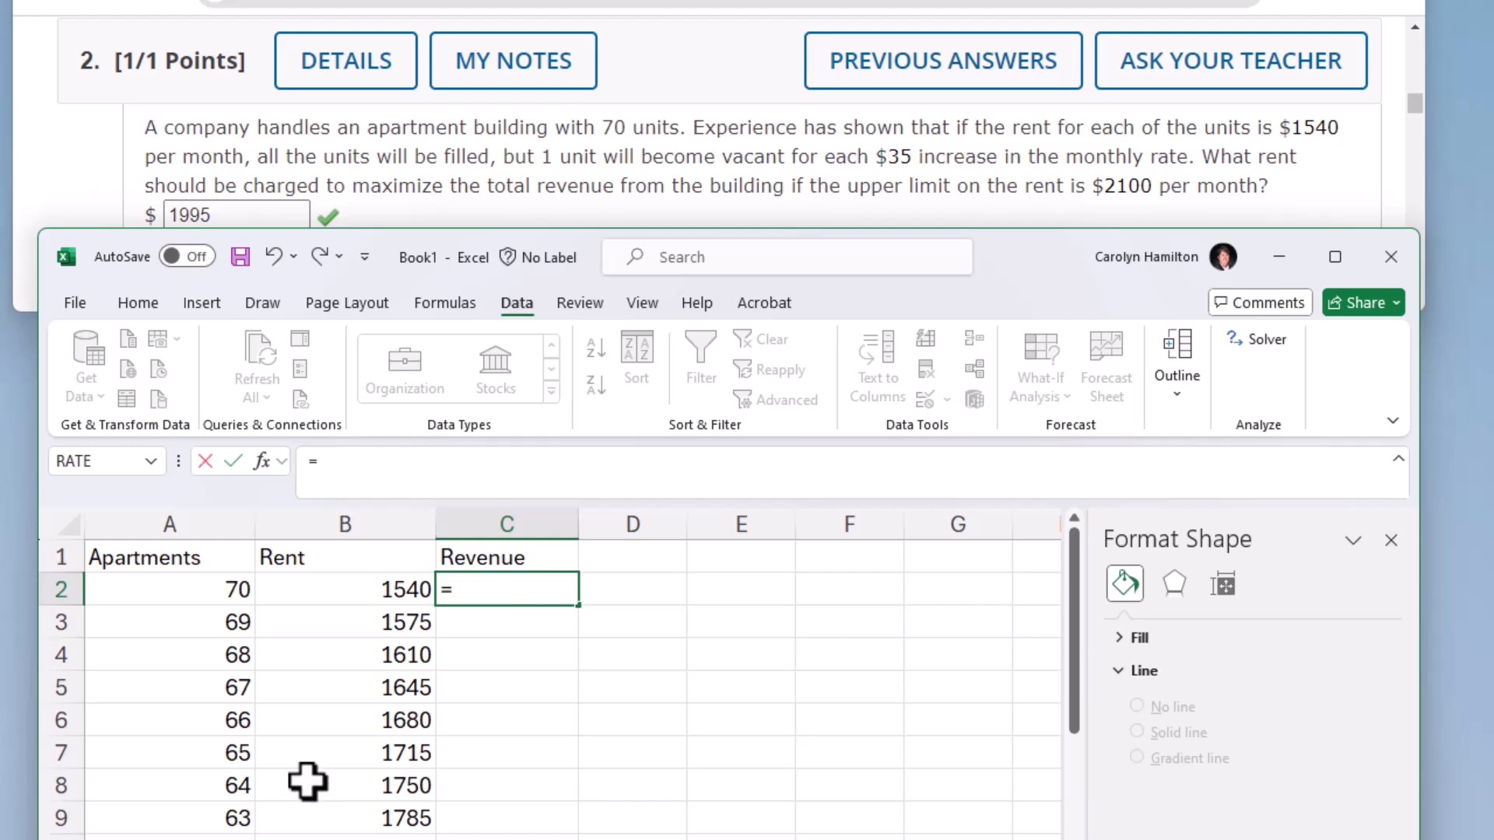
click(227, 589)
text(*B2)
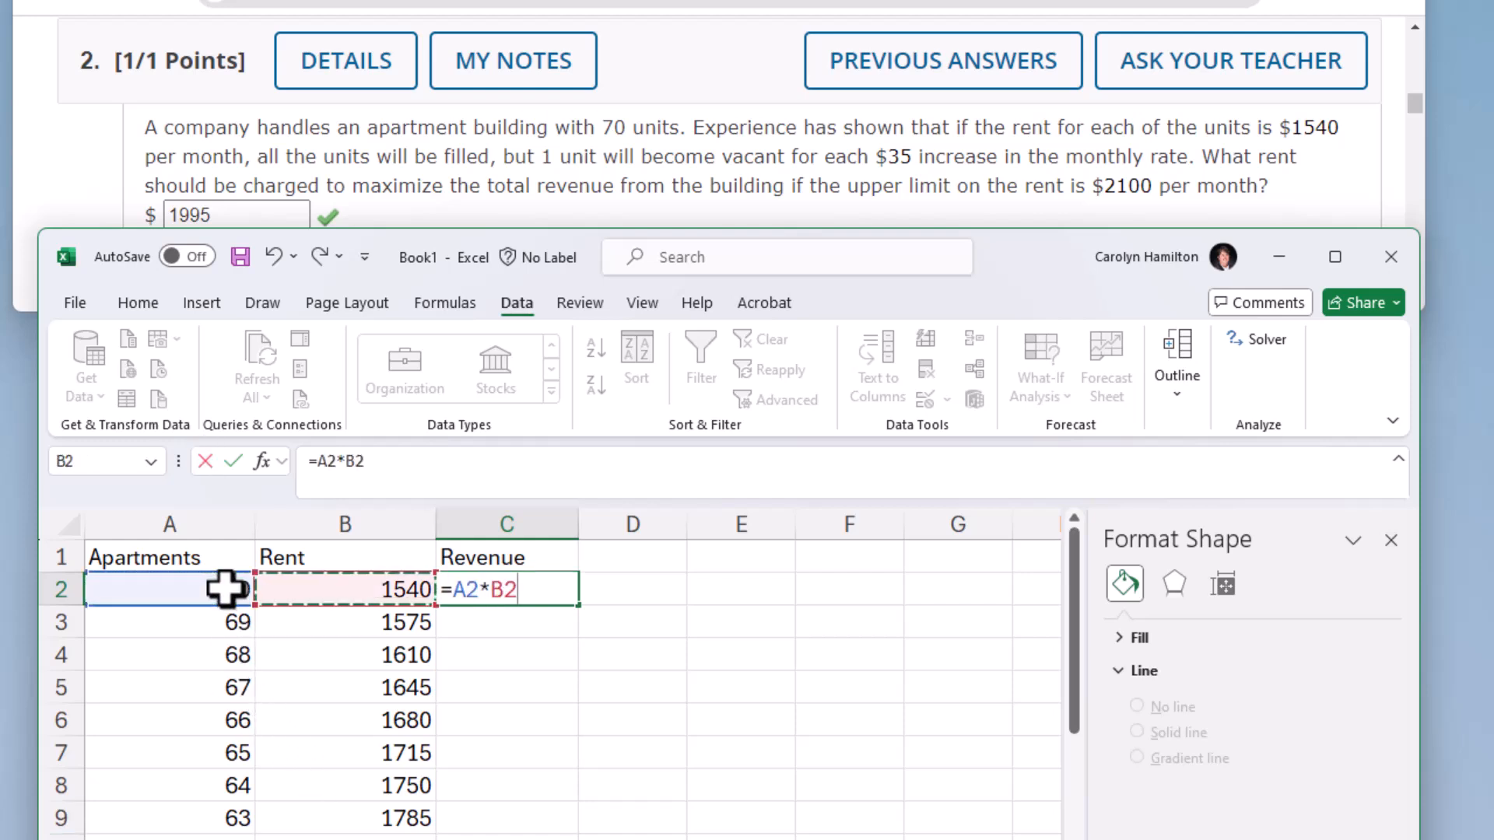
key(Return)
click(498, 598)
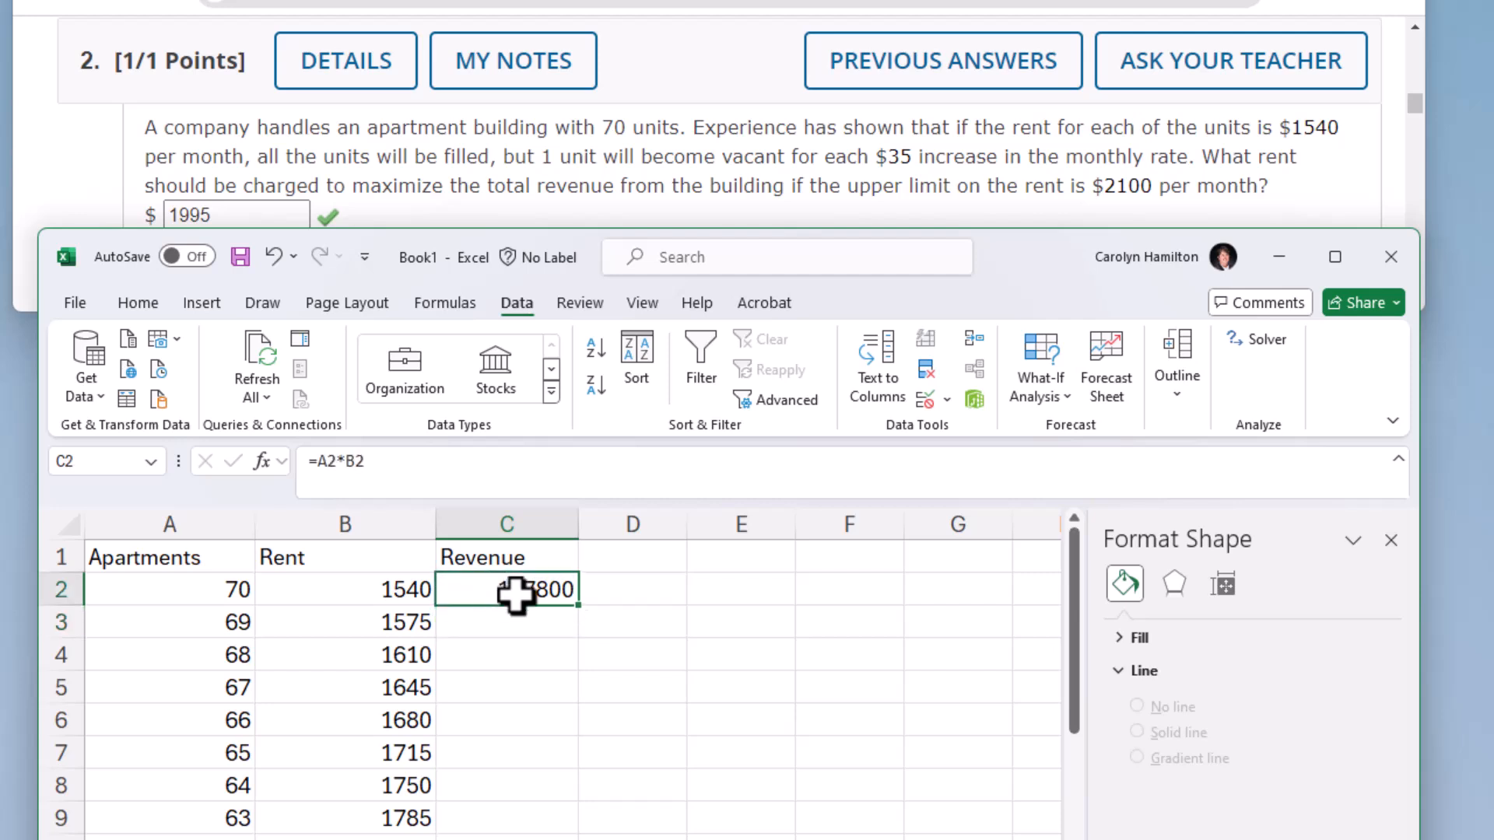
double_click(581, 608)
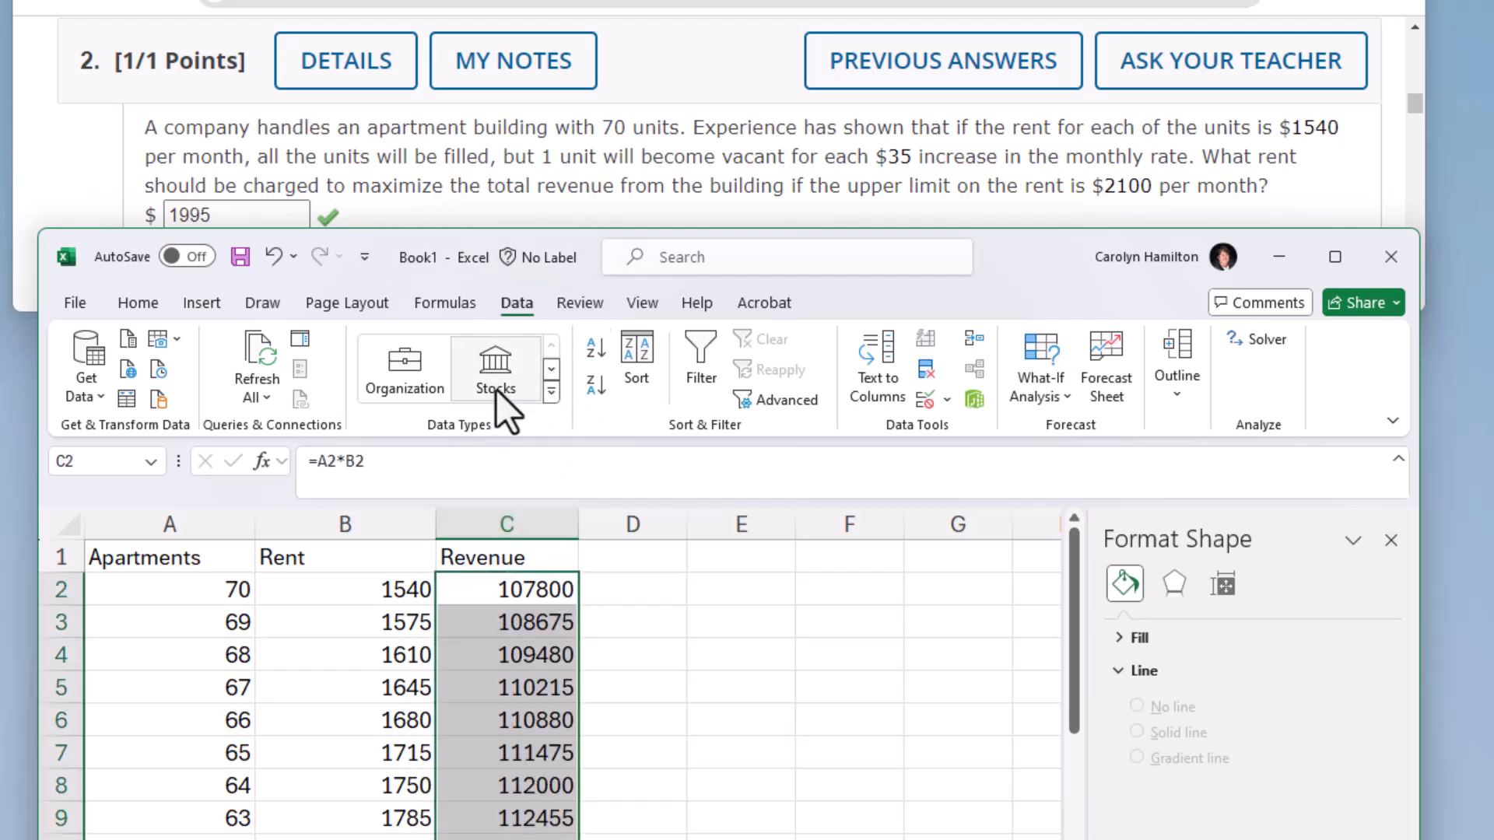
Add a conditional format marking the top 1 Revenue value with Light Red Fill with Dark Red Text, and select row 15.
click(149, 305)
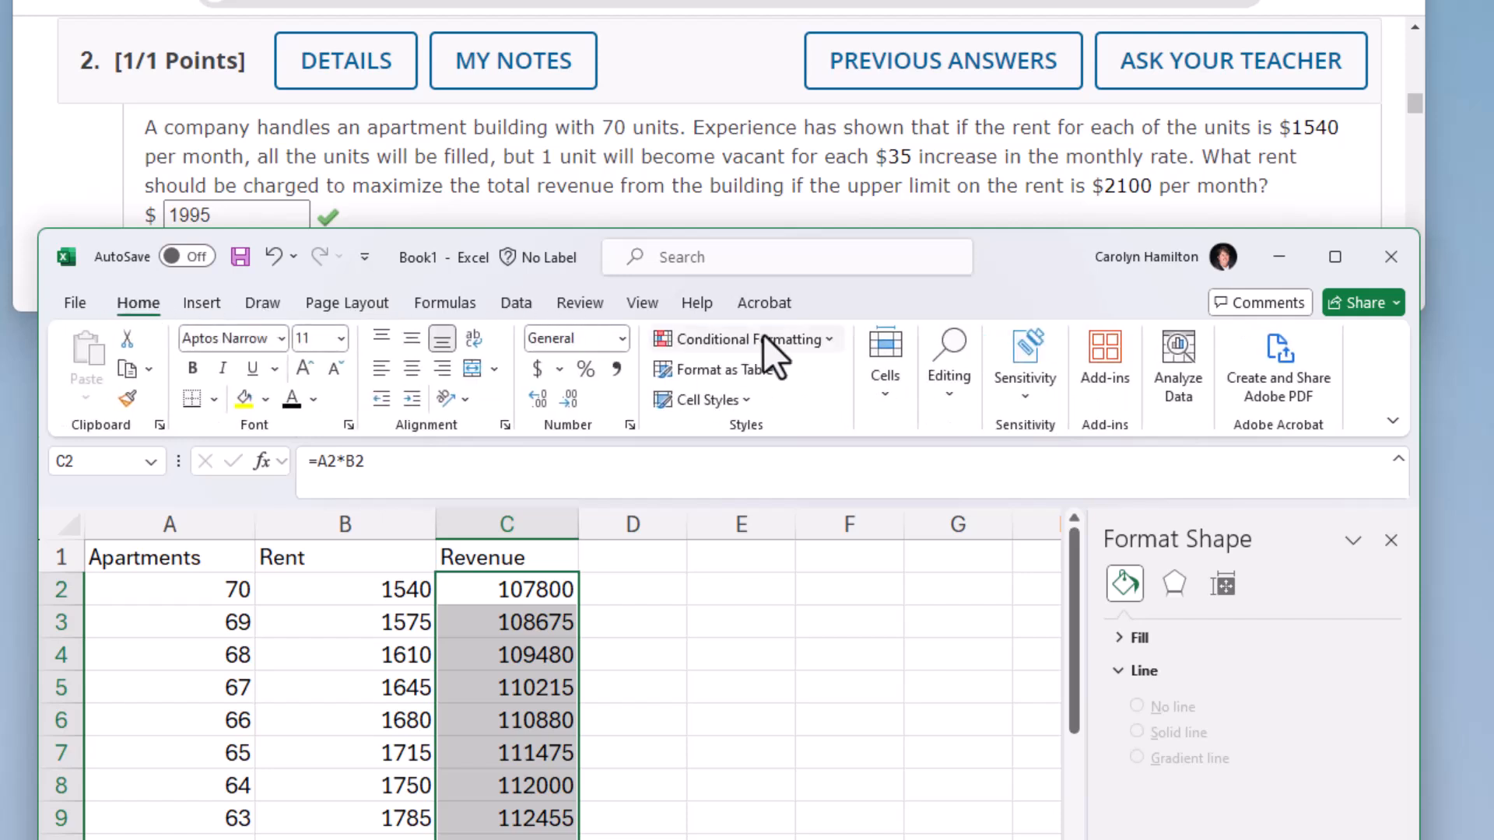
click(830, 338)
mouse_move(792, 435)
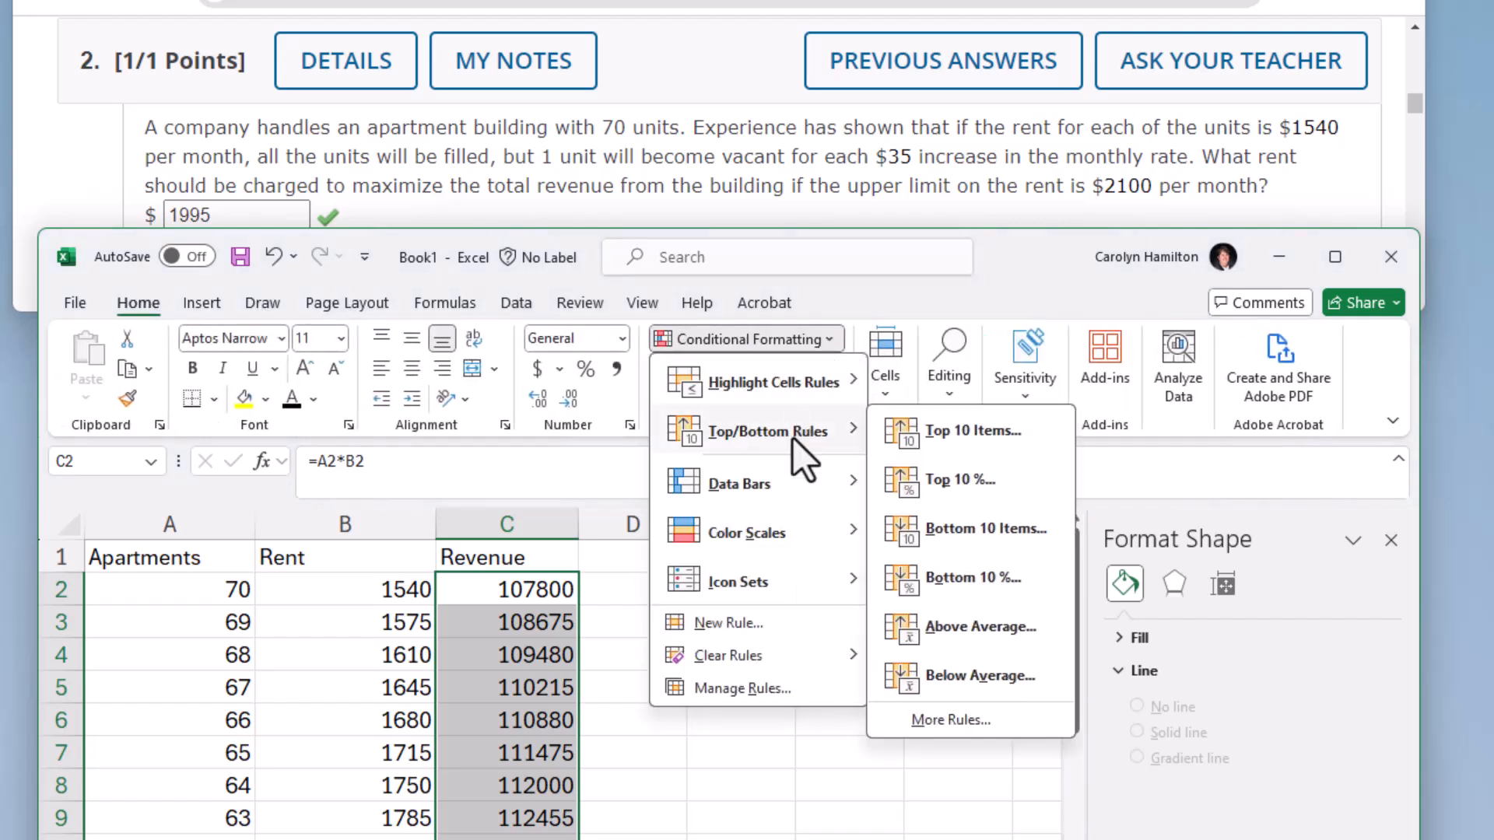
click(927, 434)
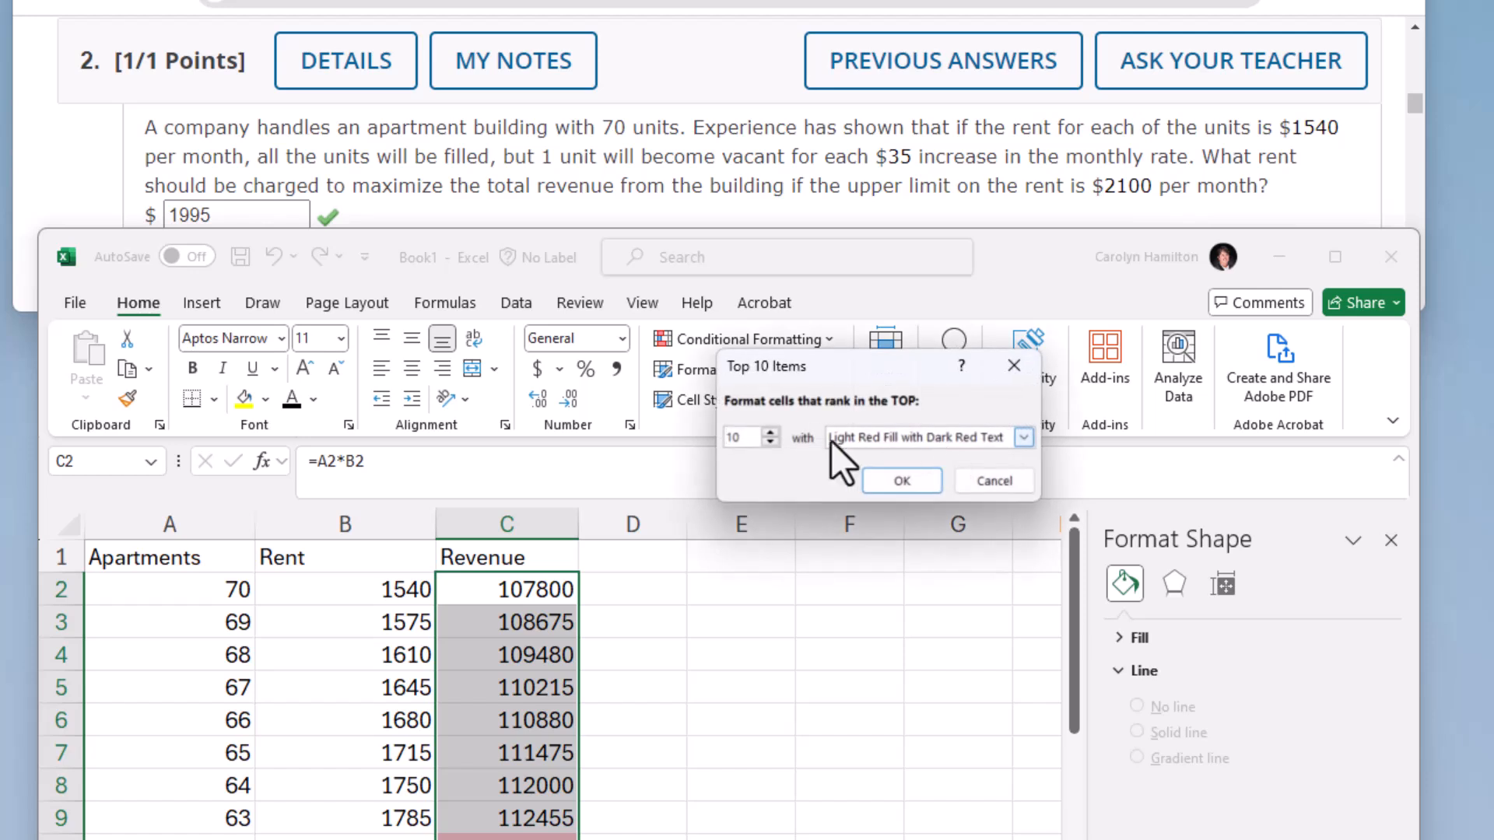
drag(751, 439, 706, 439)
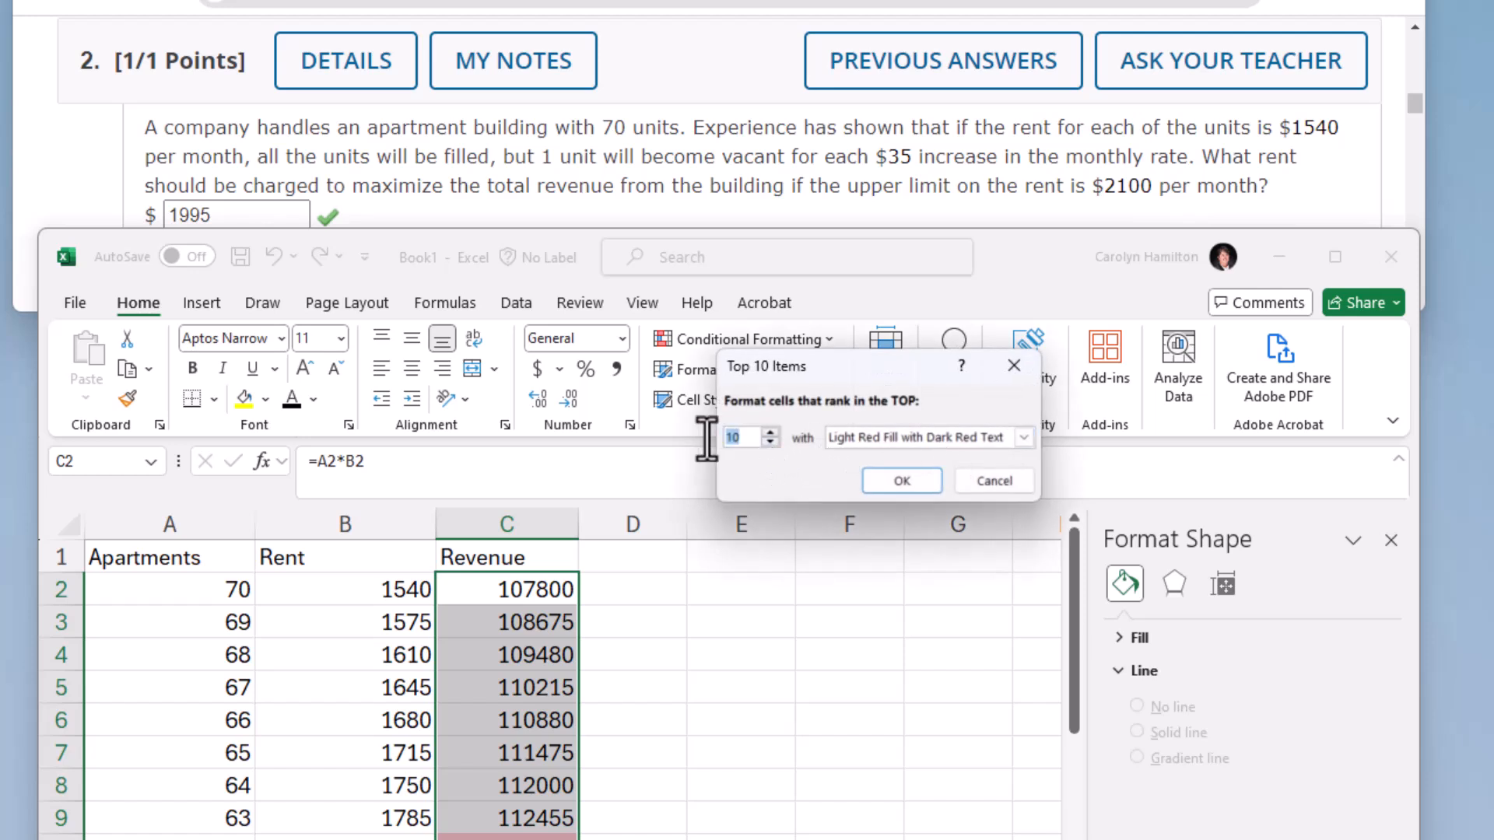
text(1)
click(901, 481)
scroll(573, 651, down, 3)
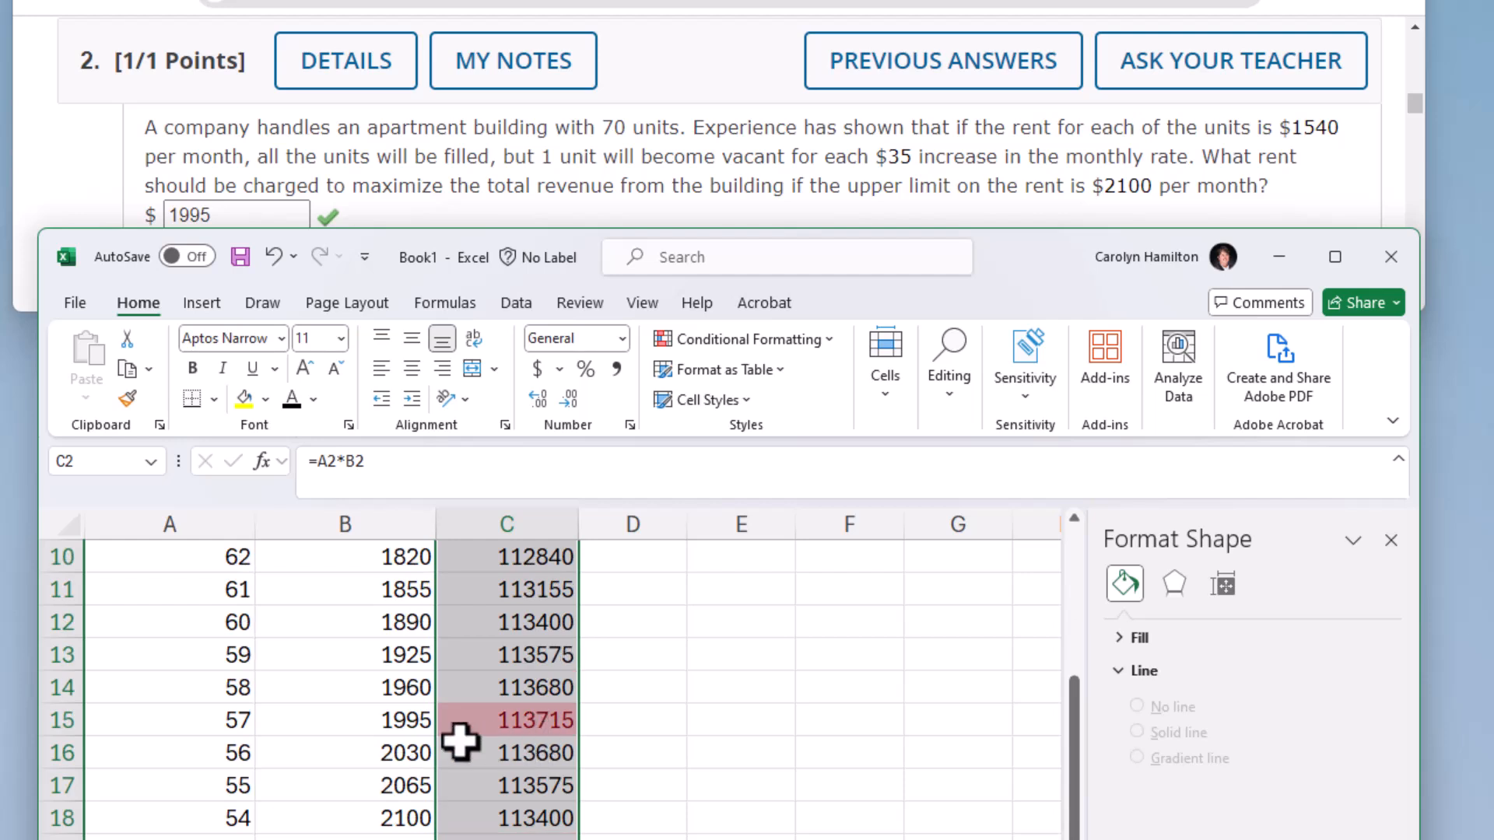
click(58, 717)
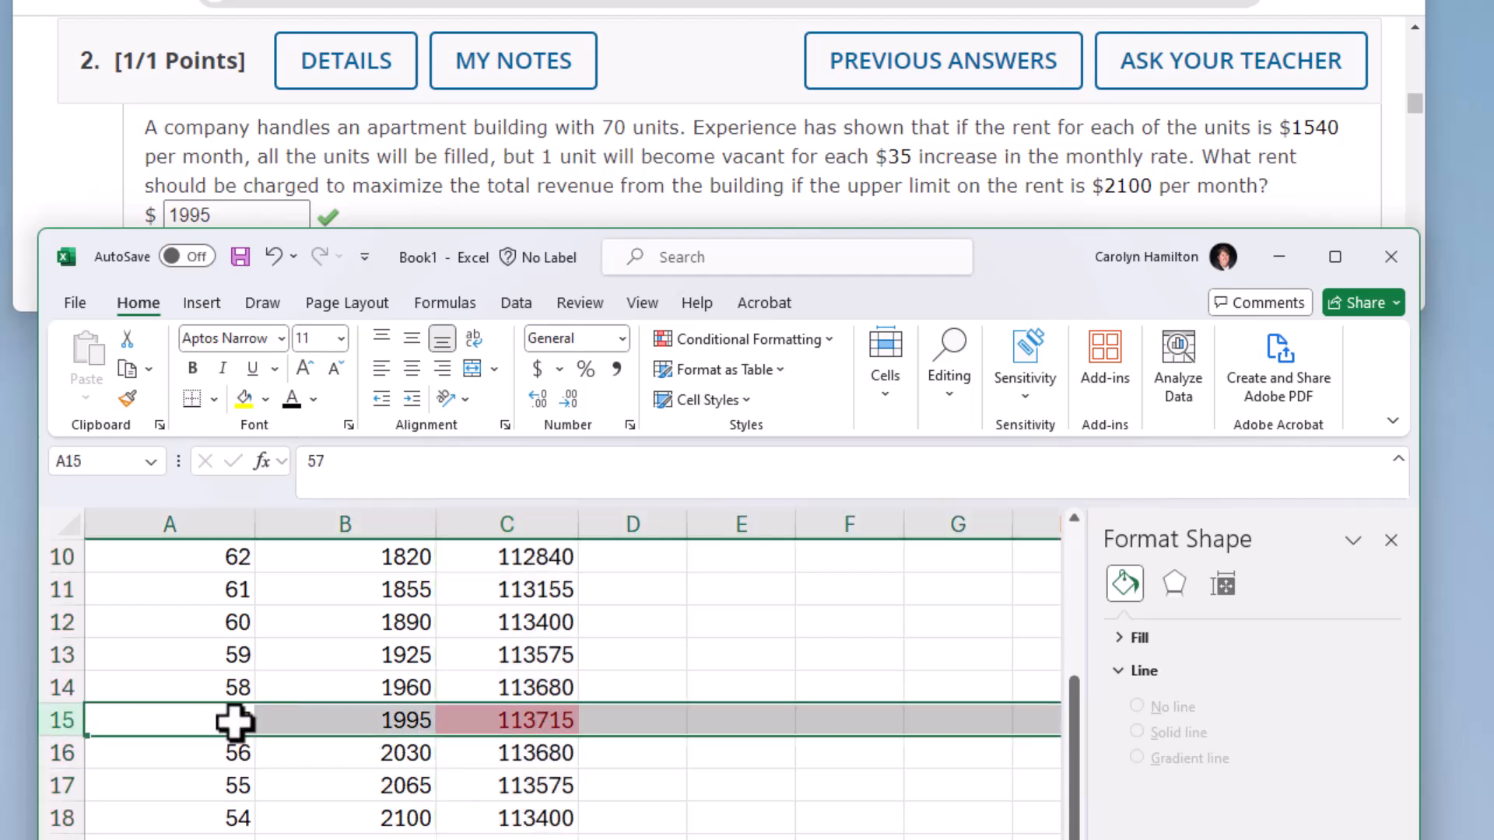